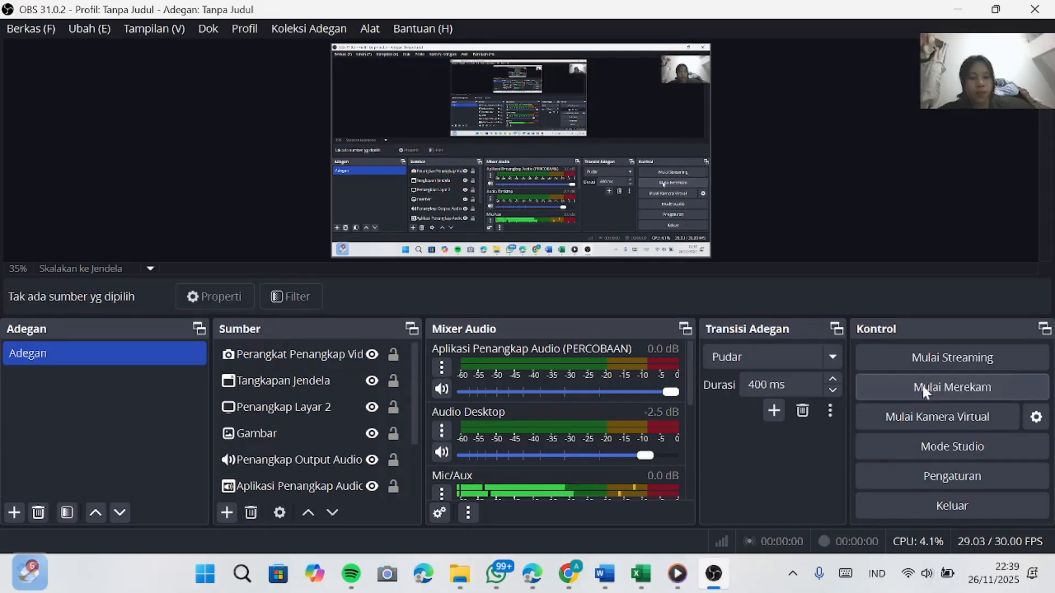
# - Start the screen recording and open the text file data kelompok 2 B6-B12 from the Downloads folder in Excel
pyautogui.click(922, 386)
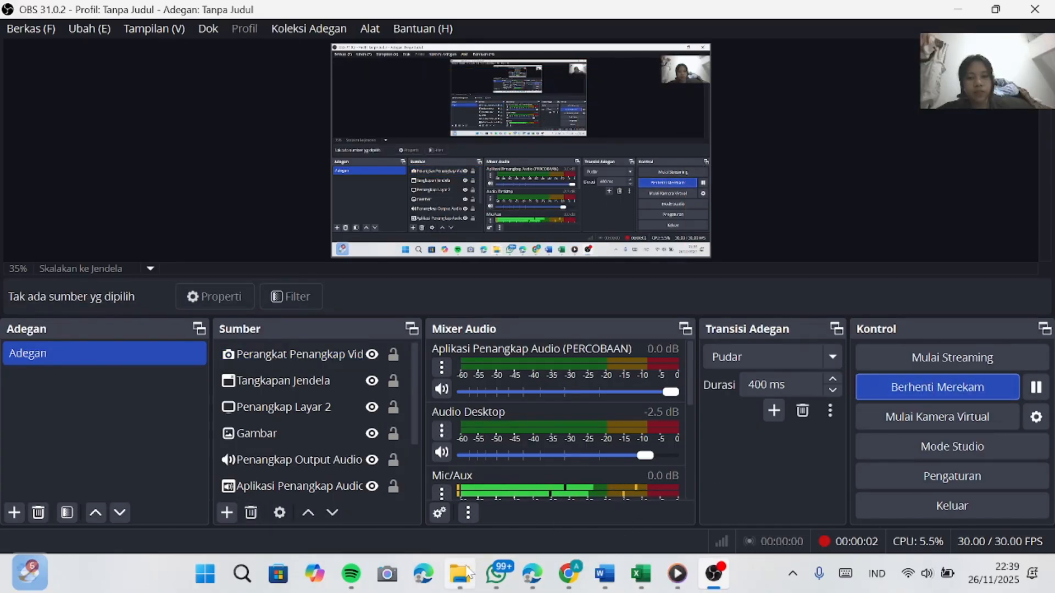
pyautogui.moveTo(460, 575)
pyautogui.click(464, 487)
pyautogui.scroll(-3, 136, 352)
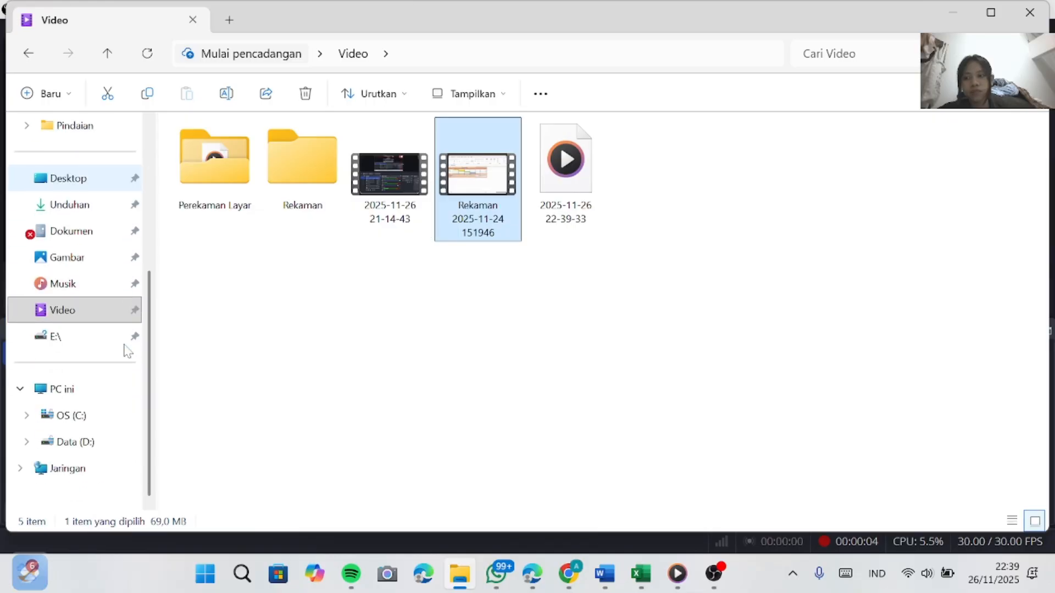
pyautogui.click(86, 218)
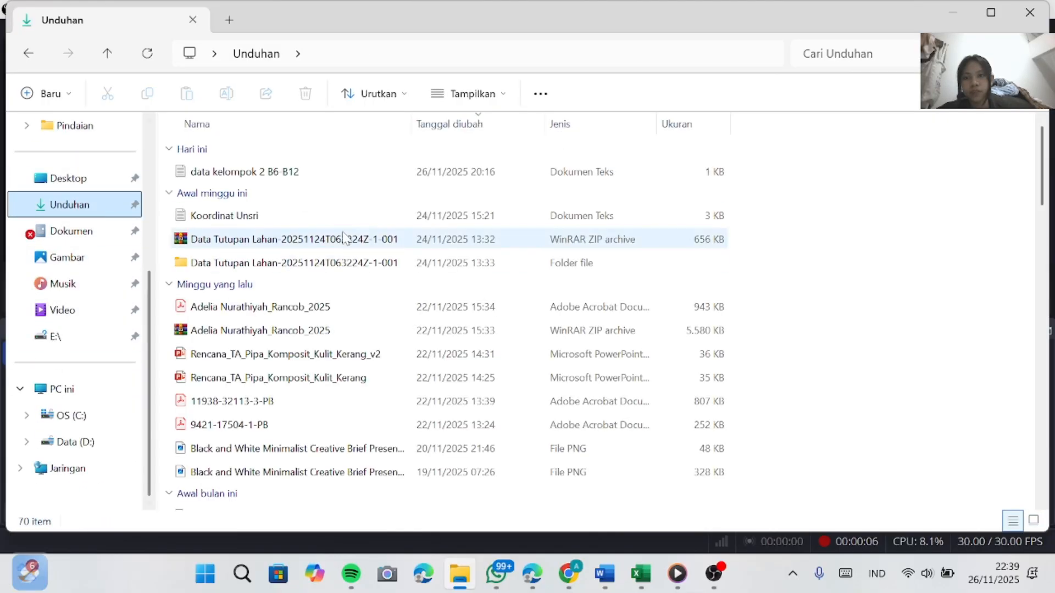
pyautogui.click(310, 179)
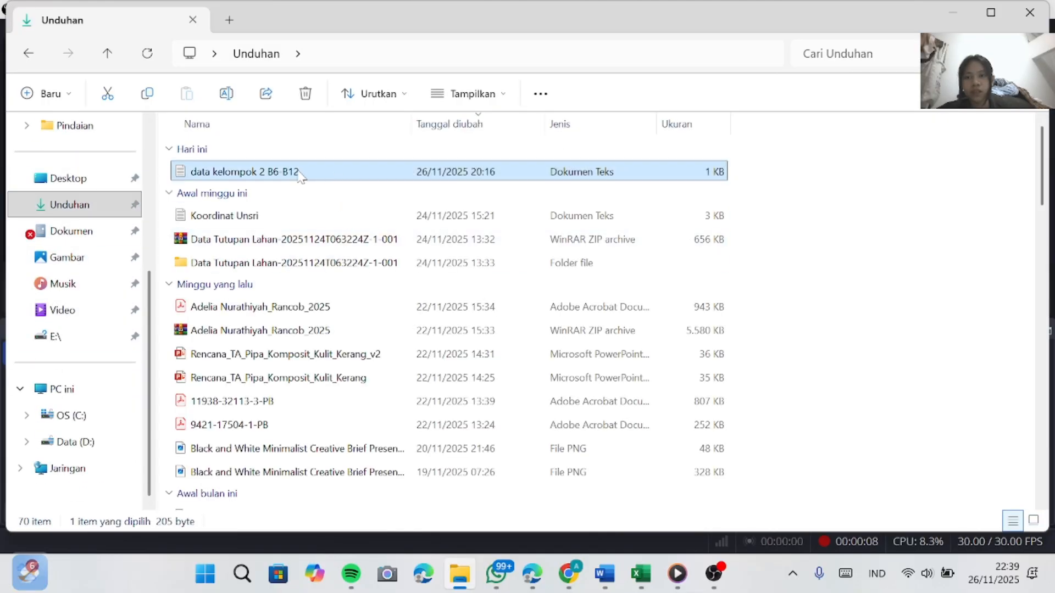
pyautogui.moveTo(299, 172); pyautogui.dragTo(54, 206)
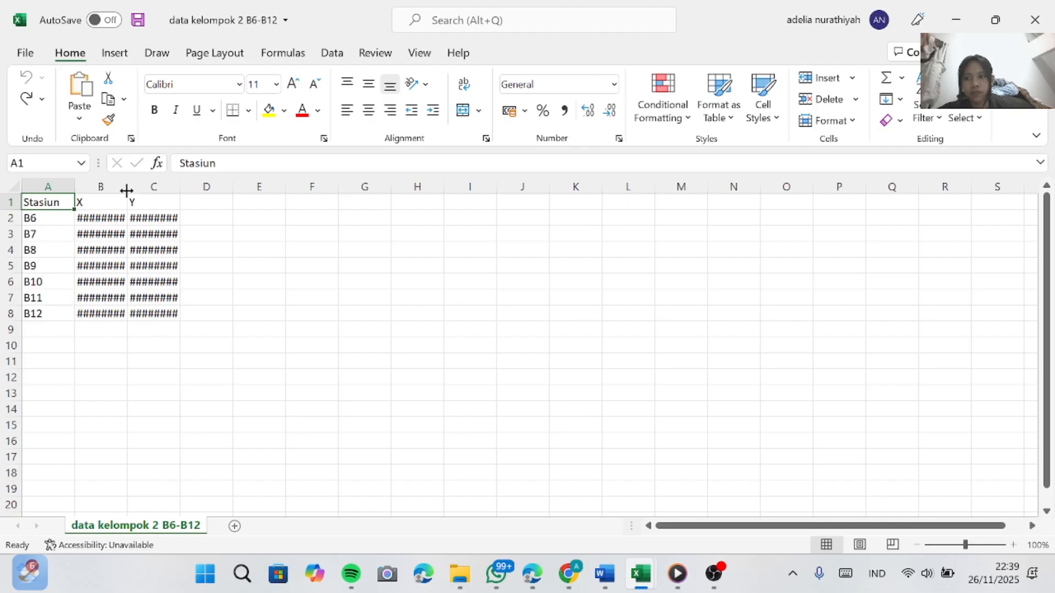
# - Widen columns B and C to fit the coordinates and save data kelompok 2 B6-B12 as Text (Tab delimited) in Downloads
pyautogui.moveTo(127, 190); pyautogui.dragTo(246, 190)
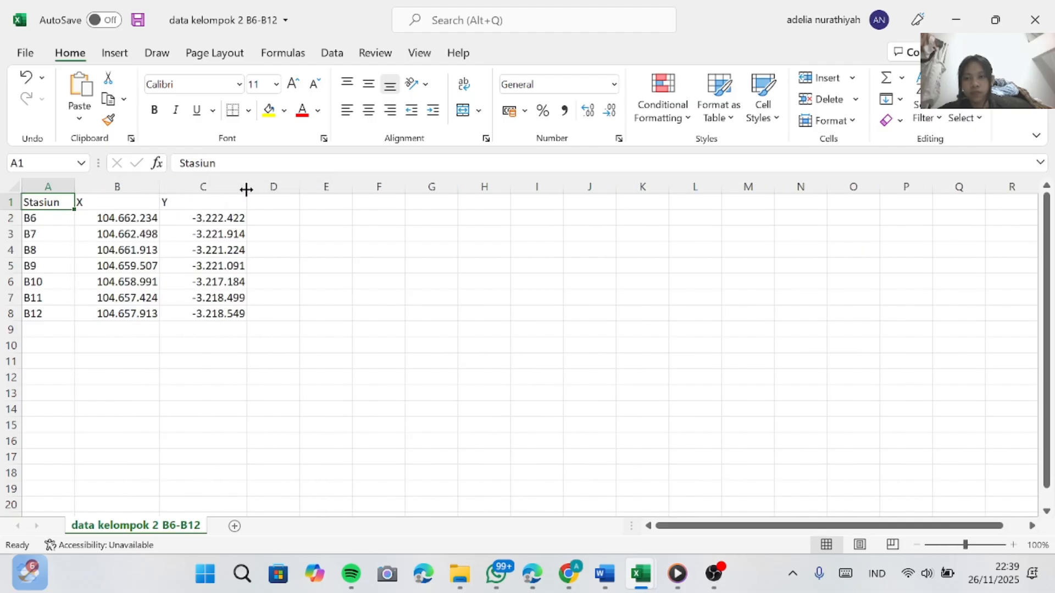
pyautogui.click(25, 52)
pyautogui.click(55, 274)
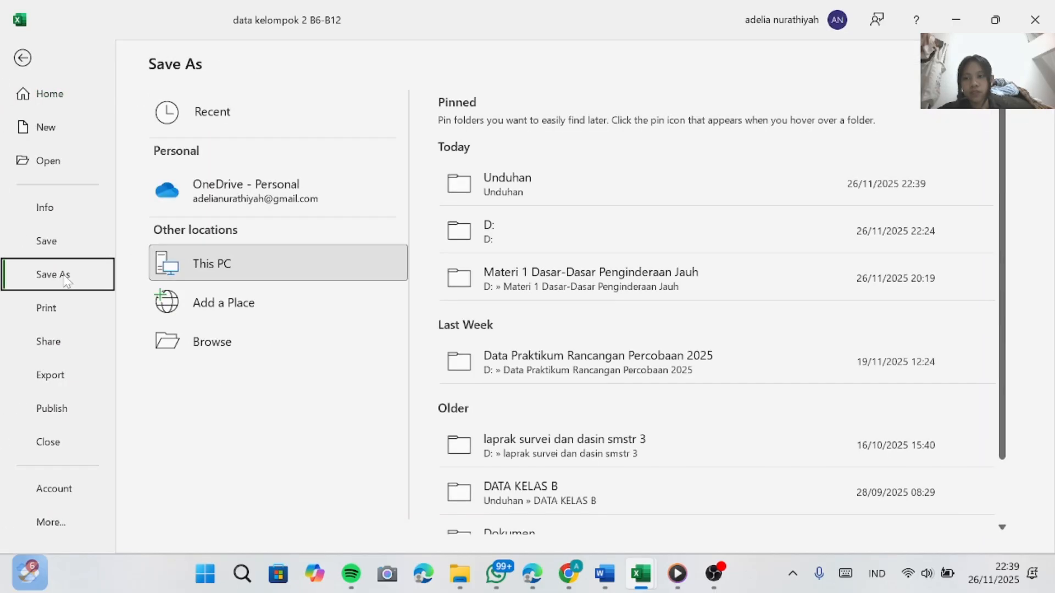
pyautogui.click(155, 341)
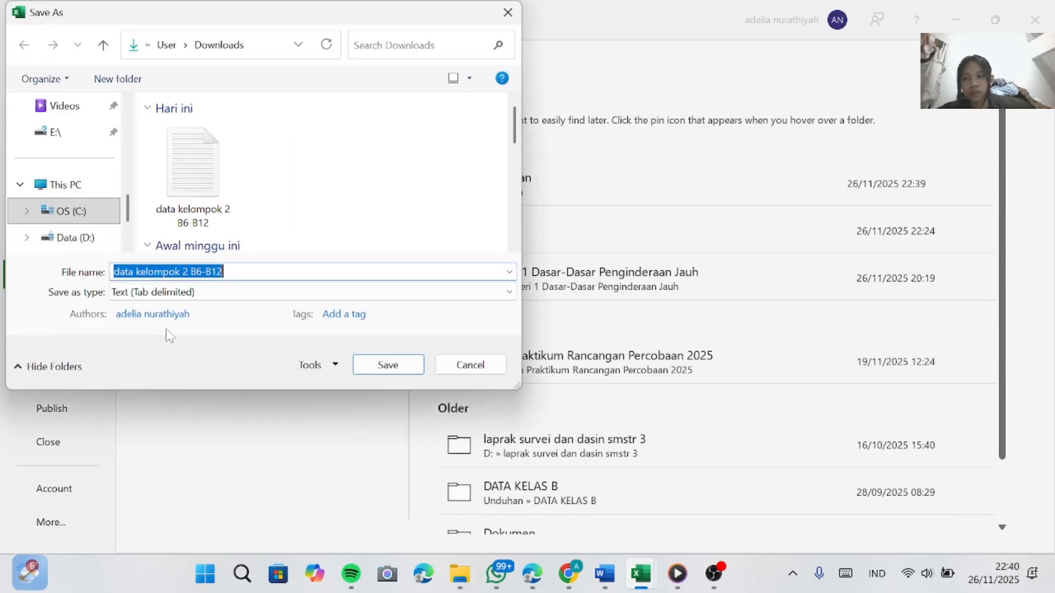
pyautogui.click(204, 301)
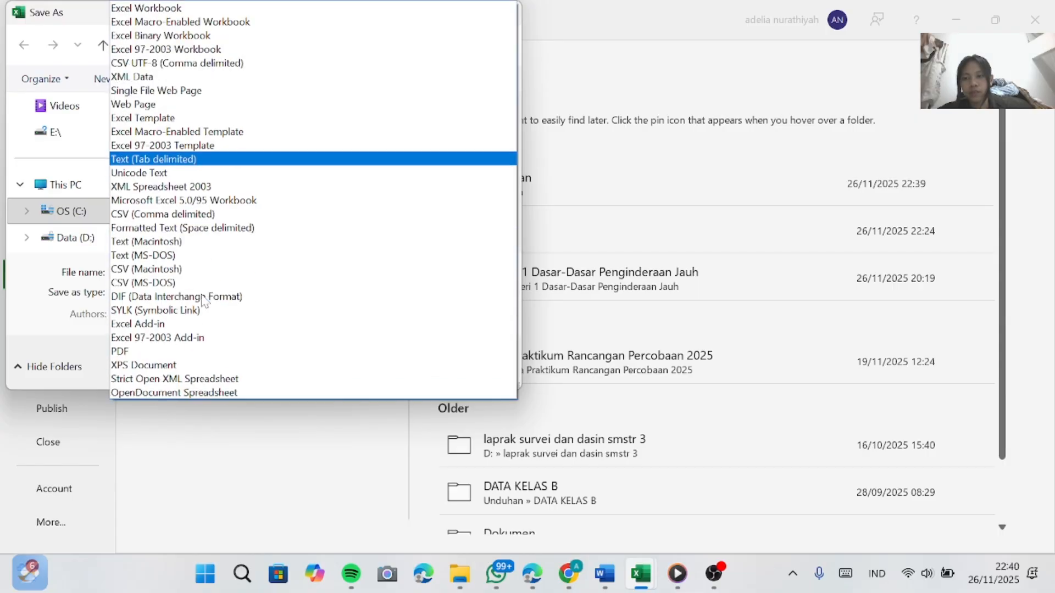
pyautogui.click(201, 162)
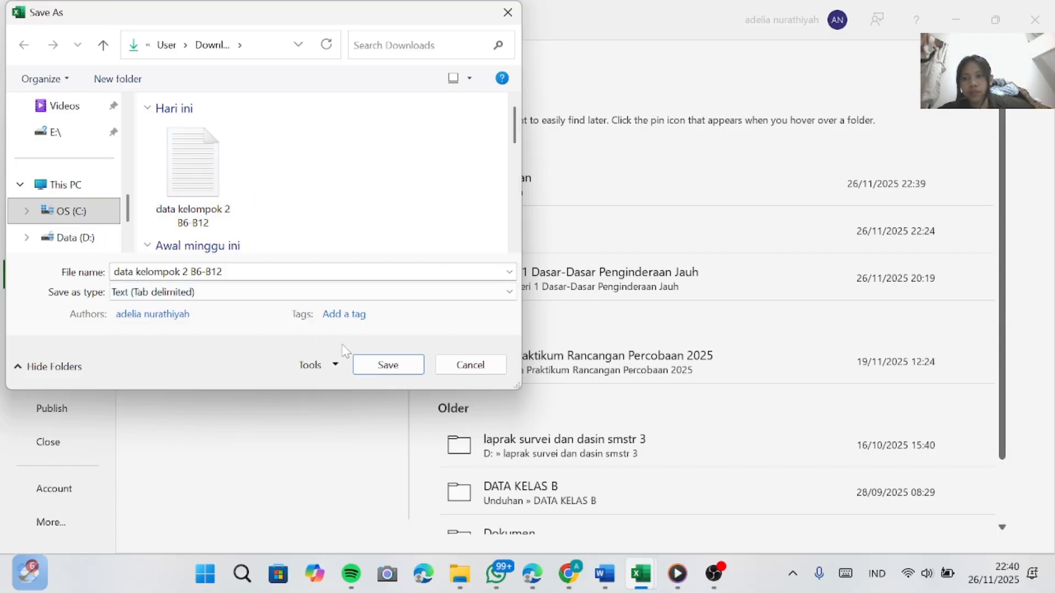
pyautogui.click(379, 365)
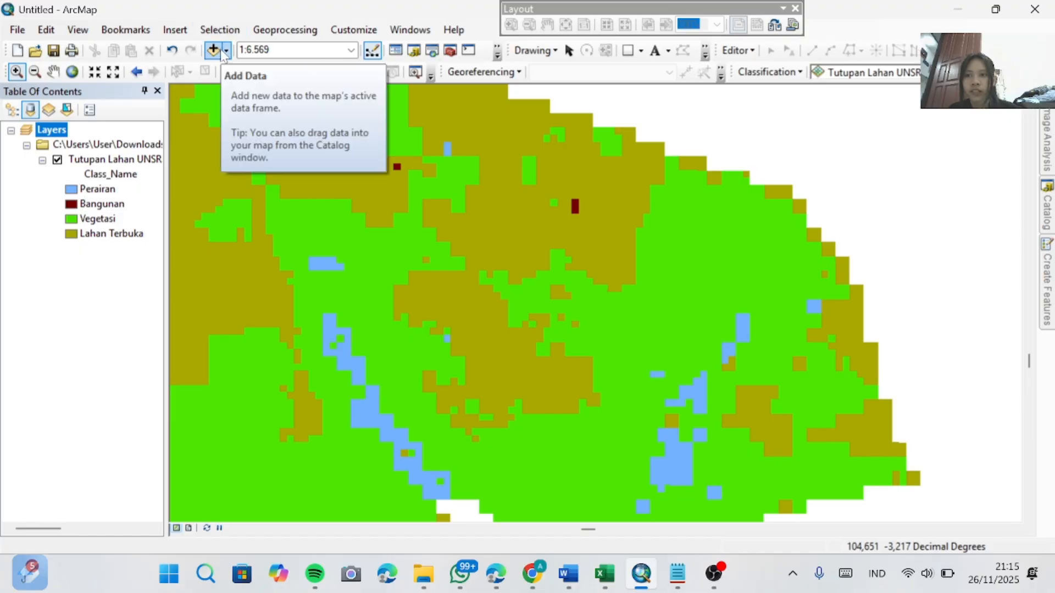
# - In ArcMap, start adding XY data and choose Book3.txt from the Materi 1 Dasar-Dasar folder as the coordinate table
pyautogui.click(226, 50)
pyautogui.click(21, 31)
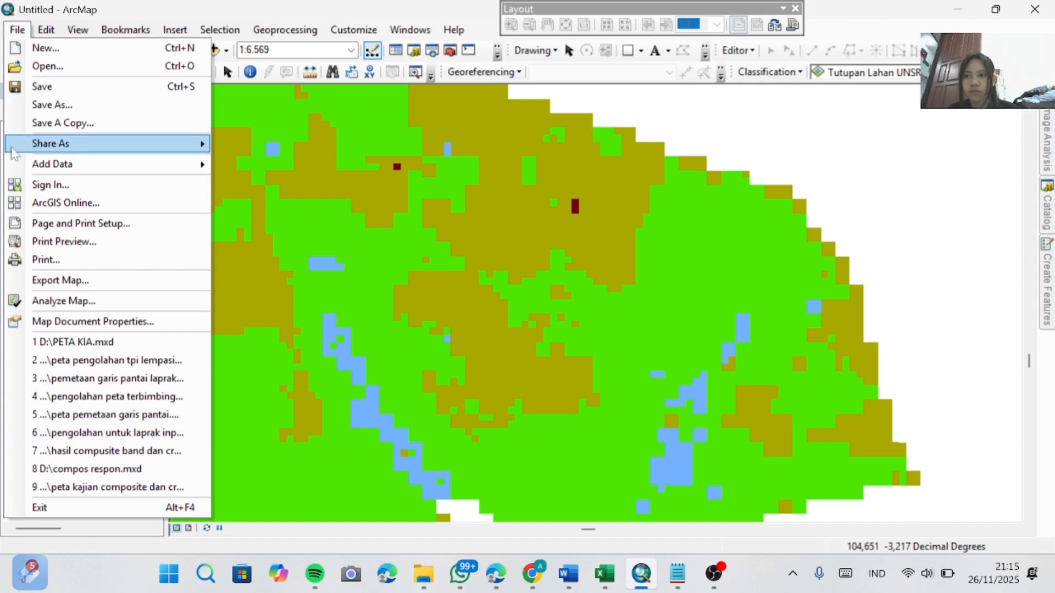
pyautogui.moveTo(83, 164)
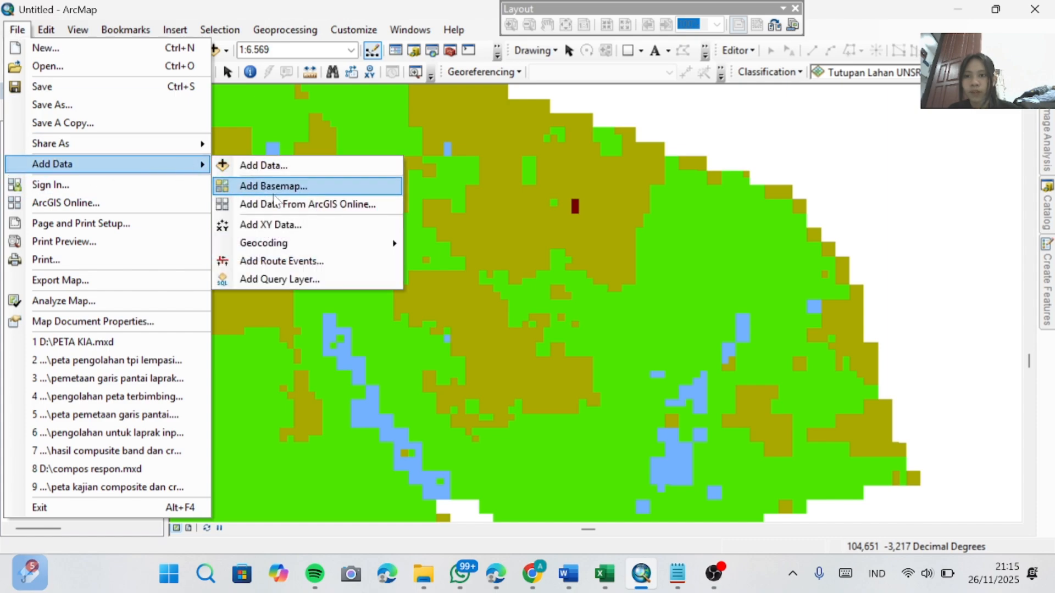
pyautogui.click(275, 224)
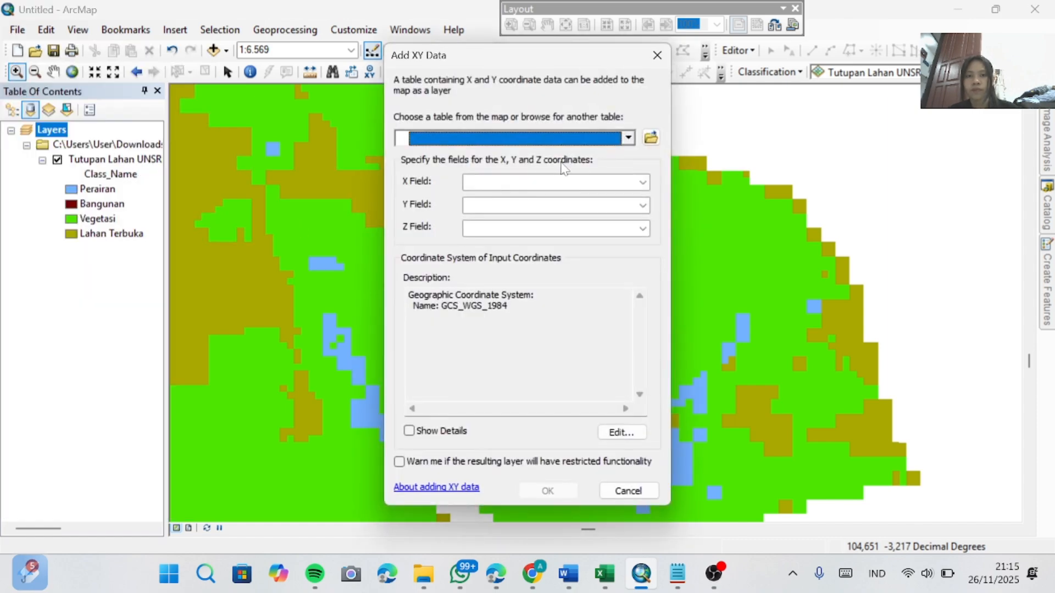
pyautogui.click(650, 138)
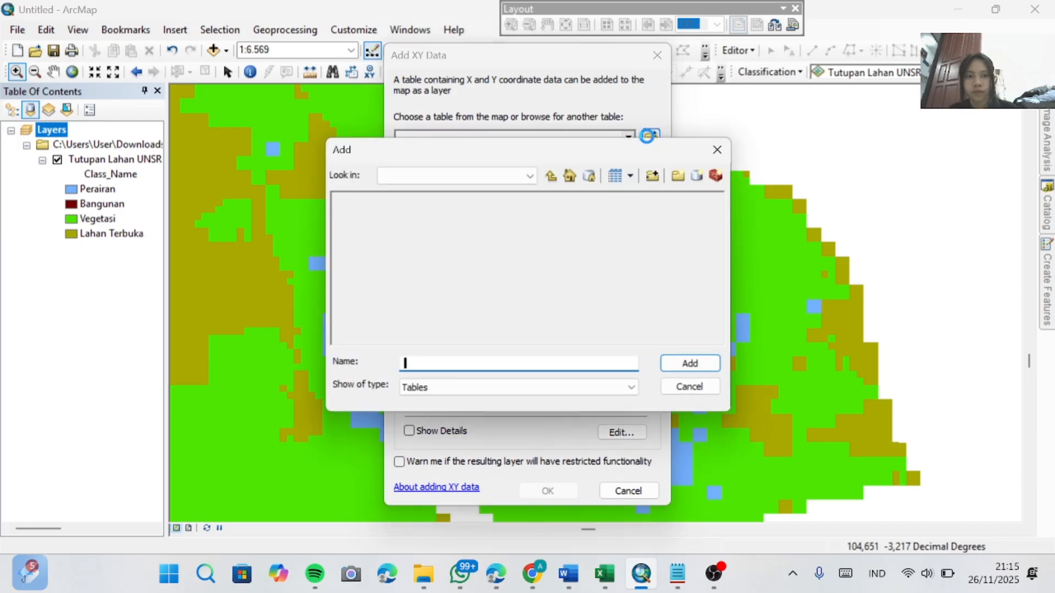
pyautogui.click(365, 201)
pyautogui.click(366, 200)
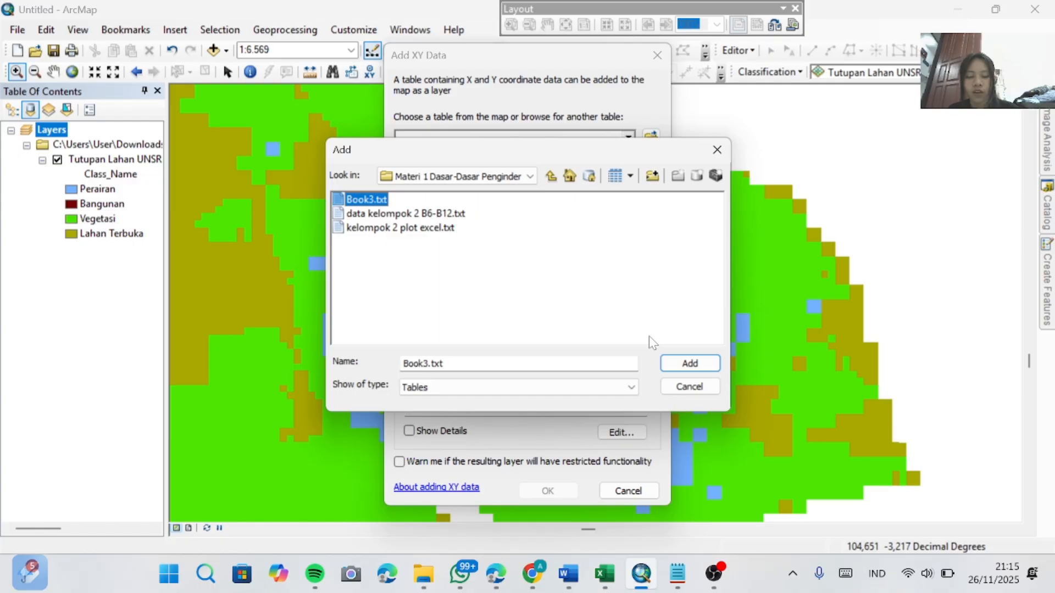
pyautogui.click(689, 363)
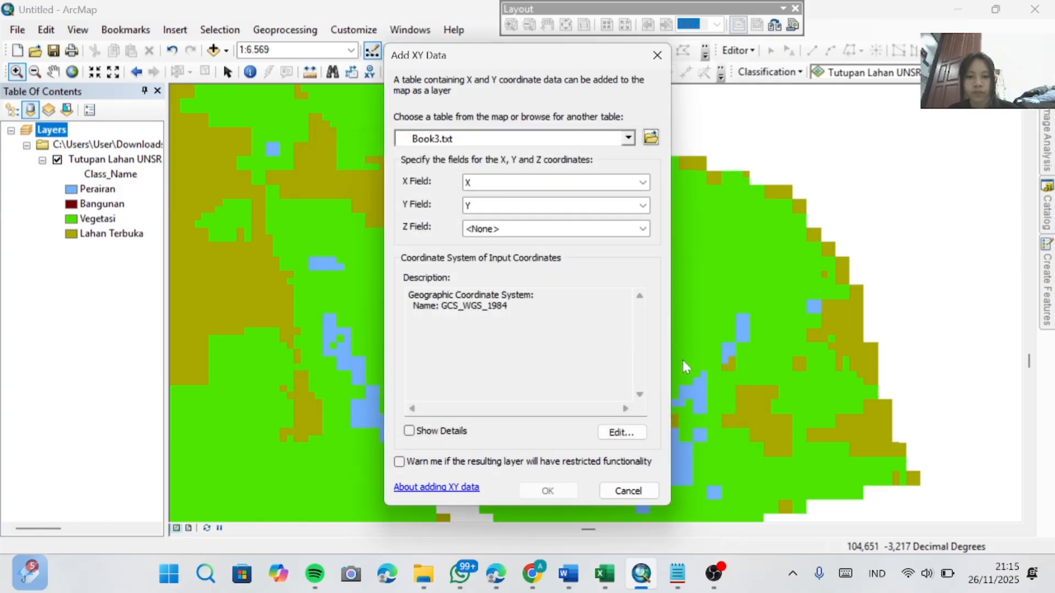
# - Set the input coordinate system to WGS 1984 and add the Book3.txt points to the map
pyautogui.click(622, 433)
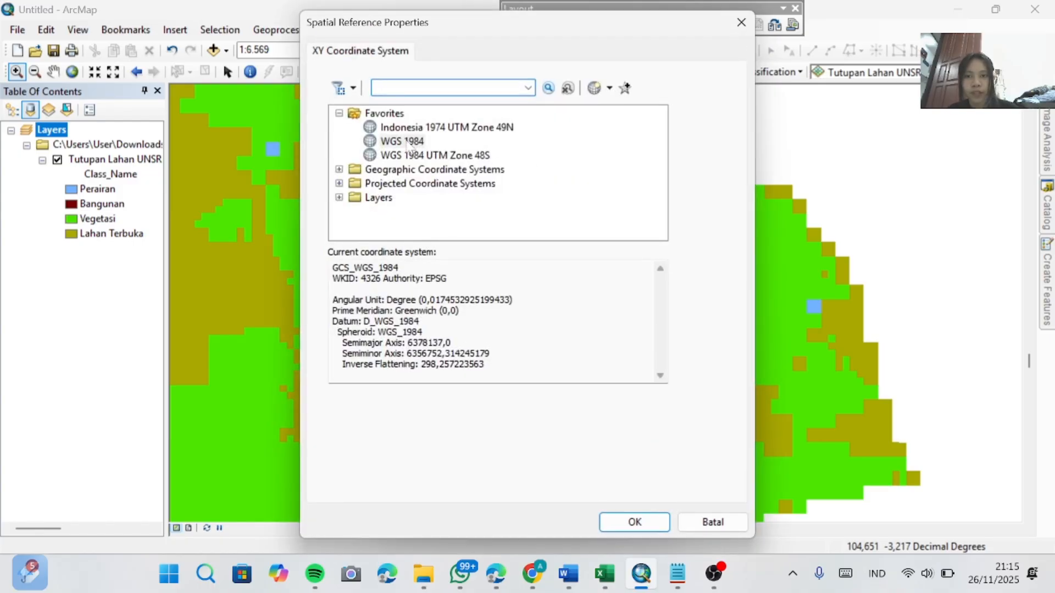
pyautogui.click(406, 142)
pyautogui.click(636, 519)
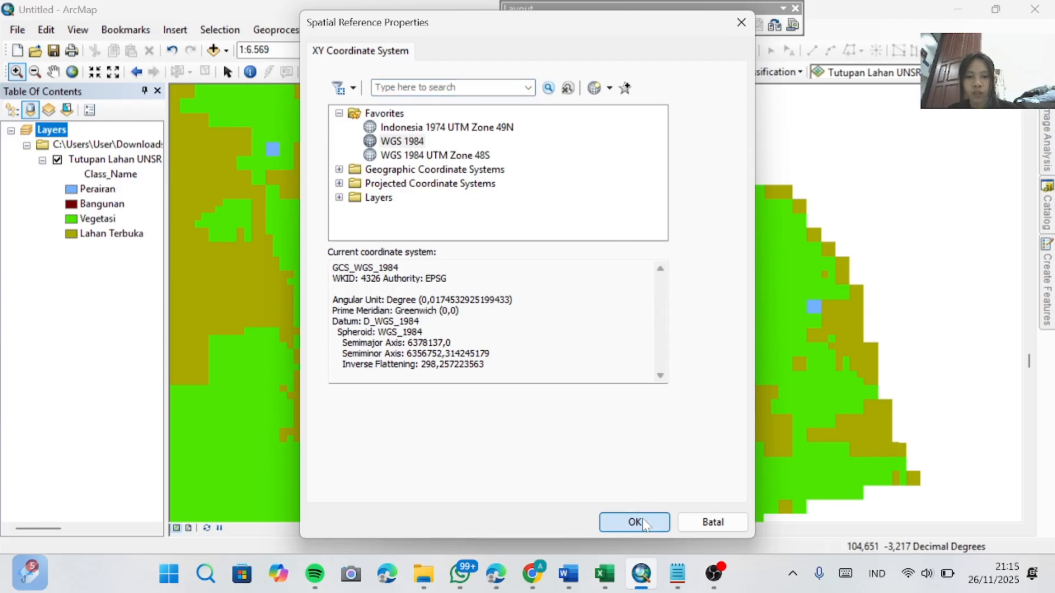
pyautogui.click(548, 489)
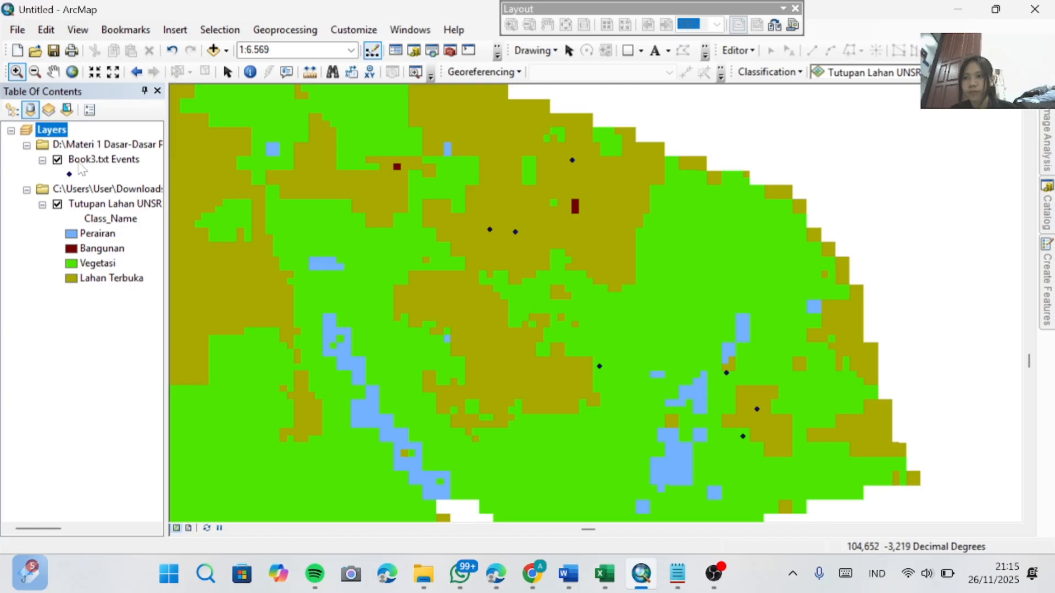
# - Turn on feature labels for the Book3.txt Events point layer
pyautogui.click(83, 162)
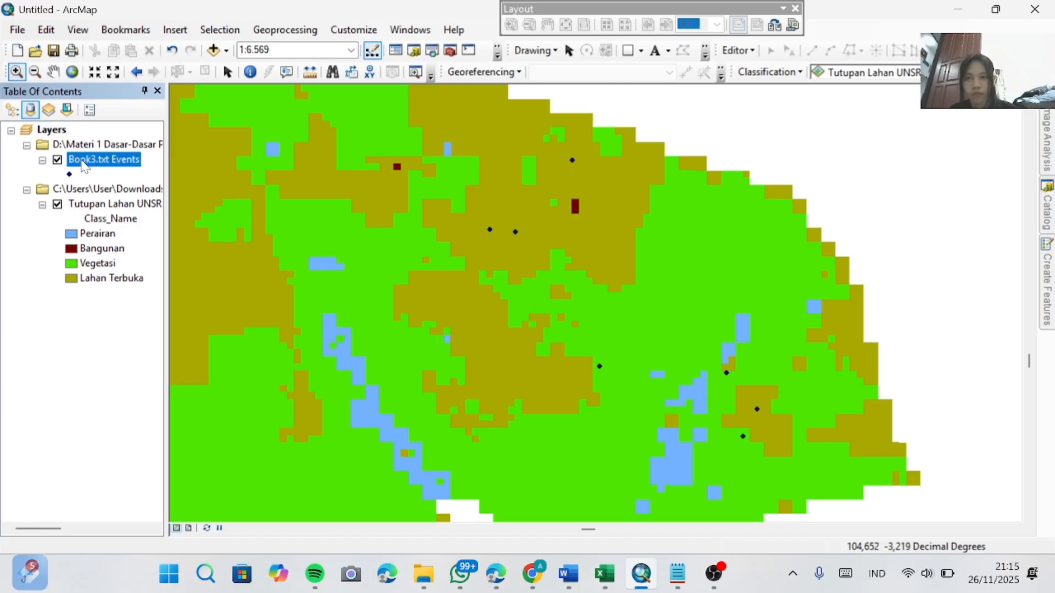
pyautogui.rightClick(84, 163)
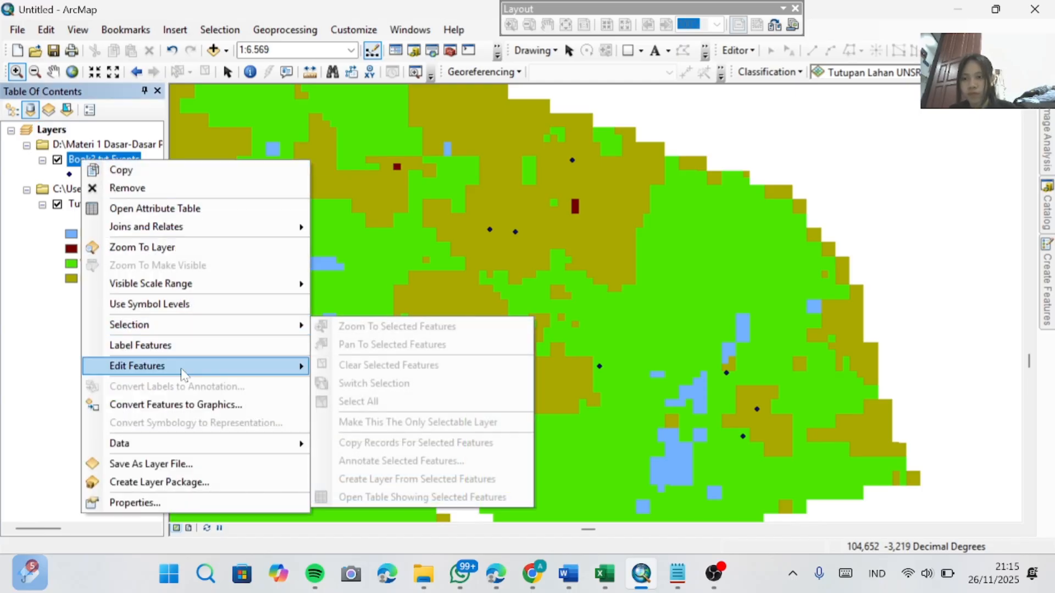
pyautogui.click(159, 346)
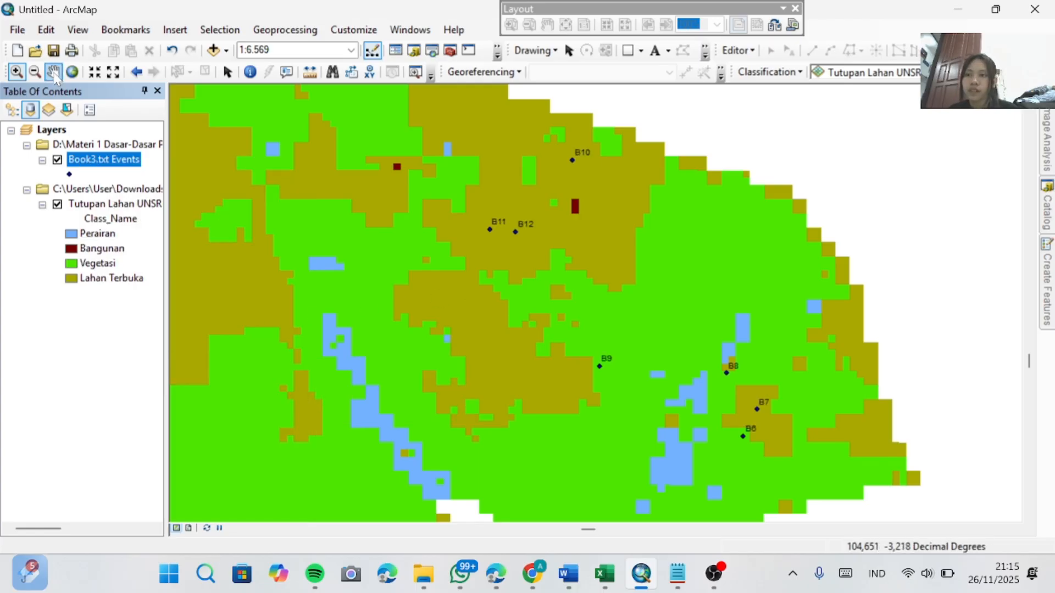
pyautogui.click(52, 72)
pyautogui.moveTo(563, 306); pyautogui.dragTo(539, 308)
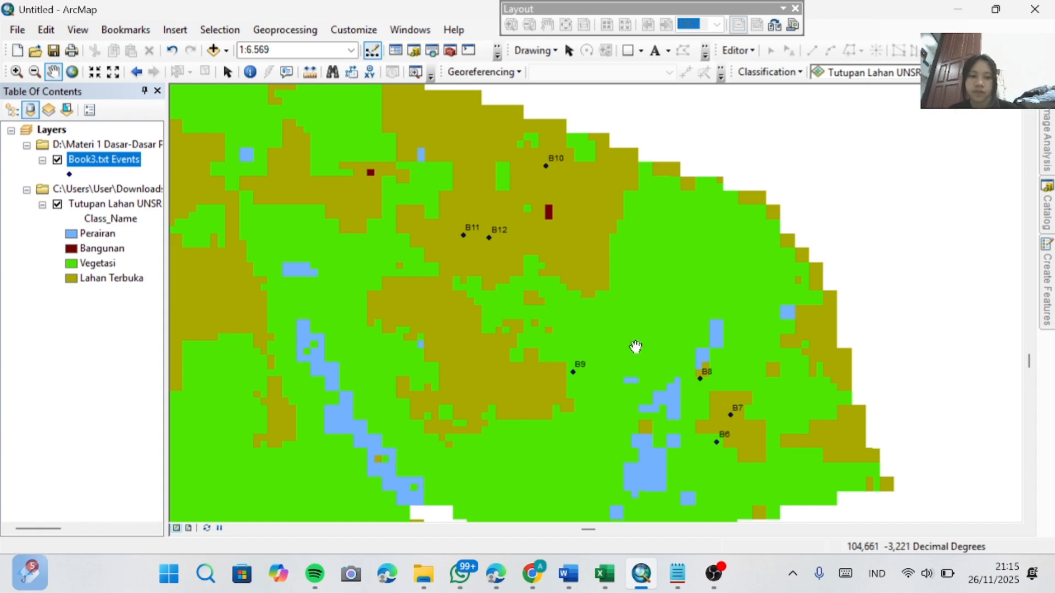
pyautogui.moveTo(636, 349)
pyautogui.mouseDown()
pyautogui.moveTo(607, 322)
pyautogui.moveTo(627, 342)
pyautogui.mouseUp()
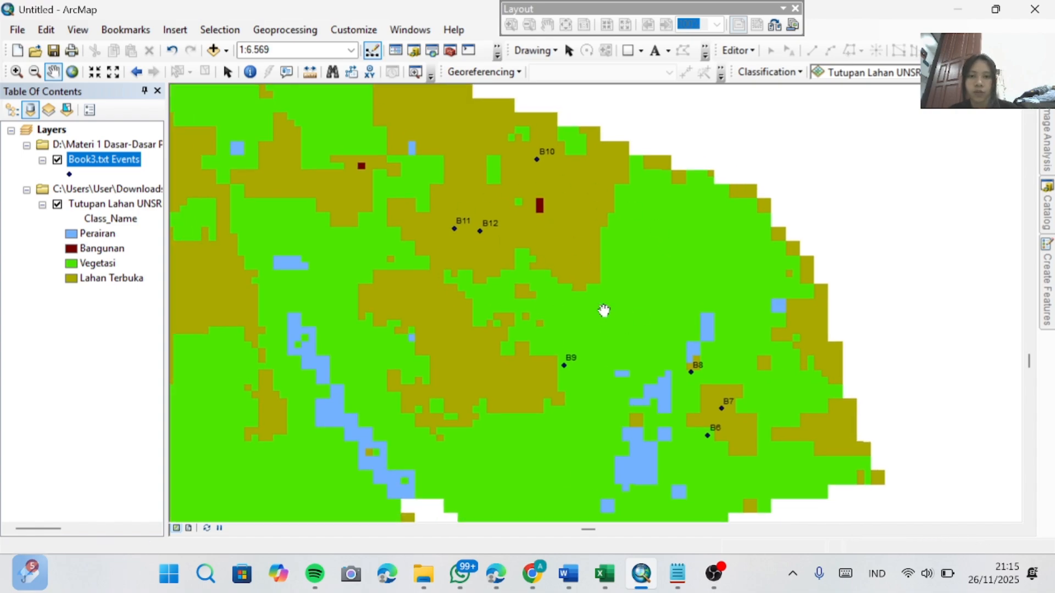
pyautogui.moveTo(605, 309); pyautogui.dragTo(588, 285)
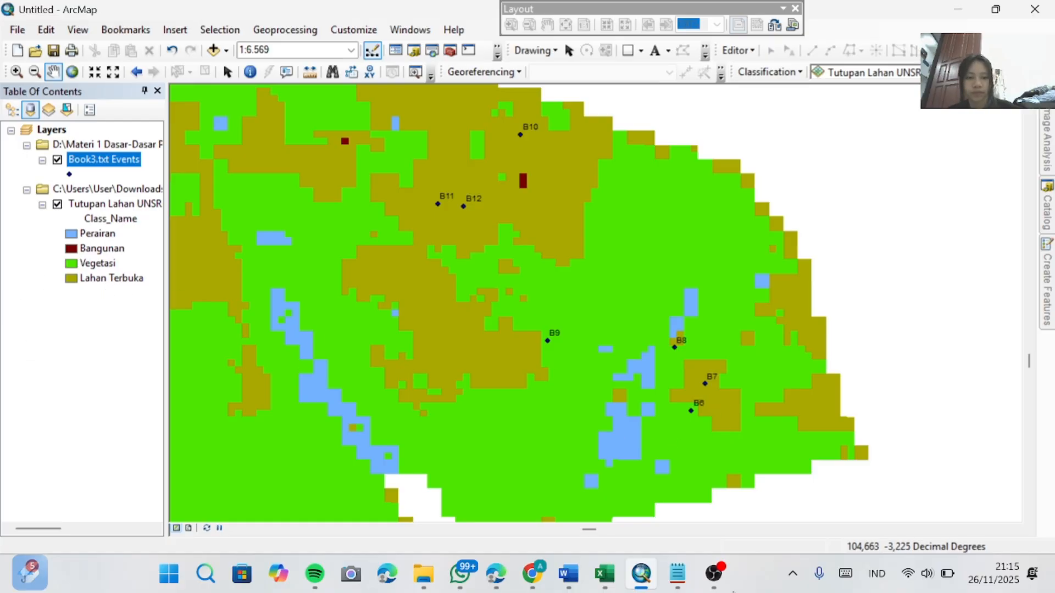
# - Switch to the Book4 workbook in Excel and review its Klasifikasi Citra and Groundcheck columns
pyautogui.click(714, 574)
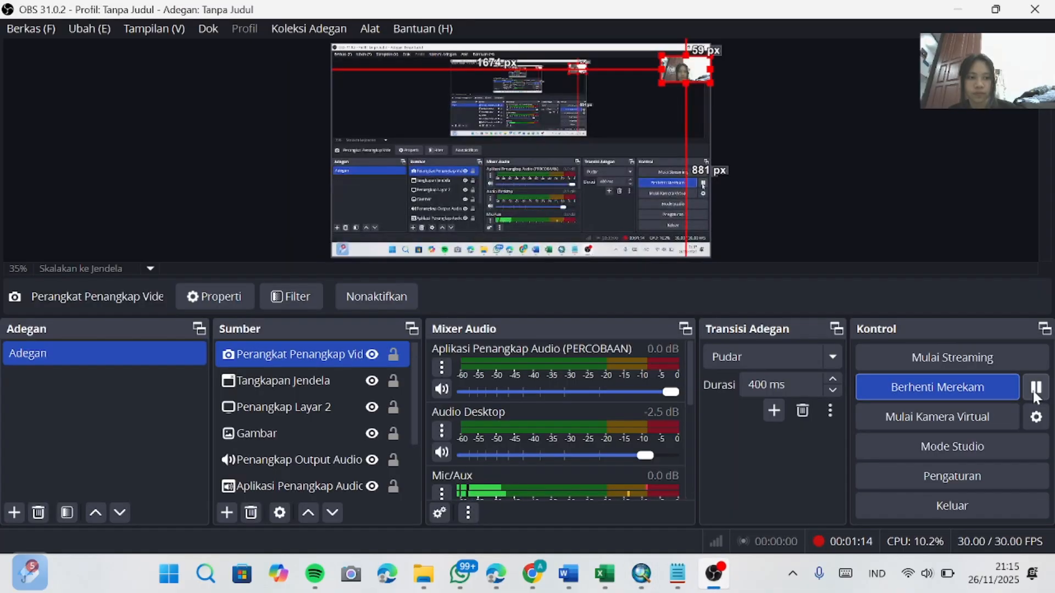
pyautogui.moveTo(649, 587)
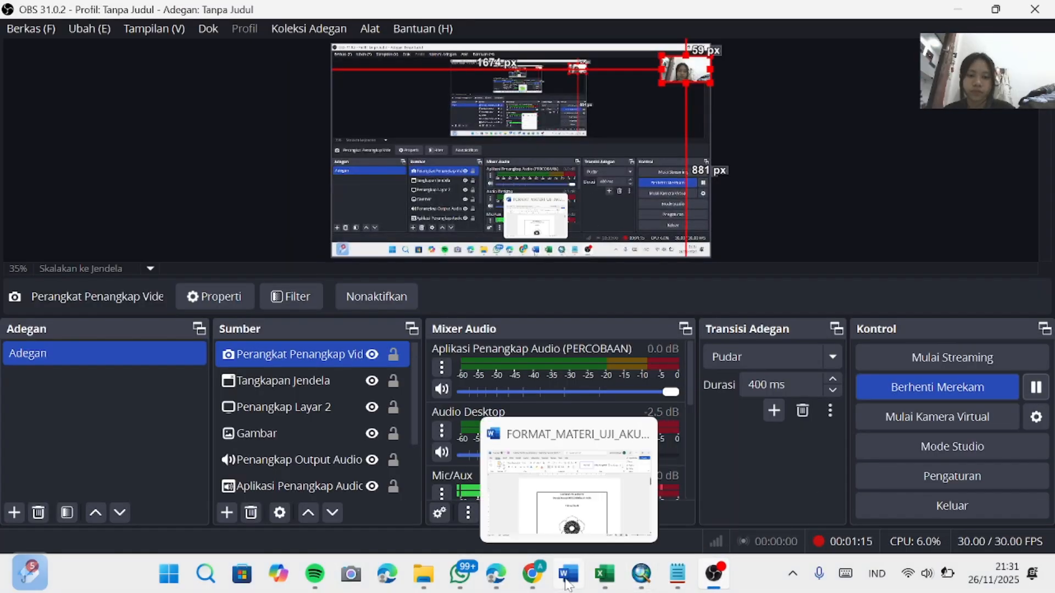
pyautogui.moveTo(605, 583)
pyautogui.click(661, 503)
pyautogui.click(661, 504)
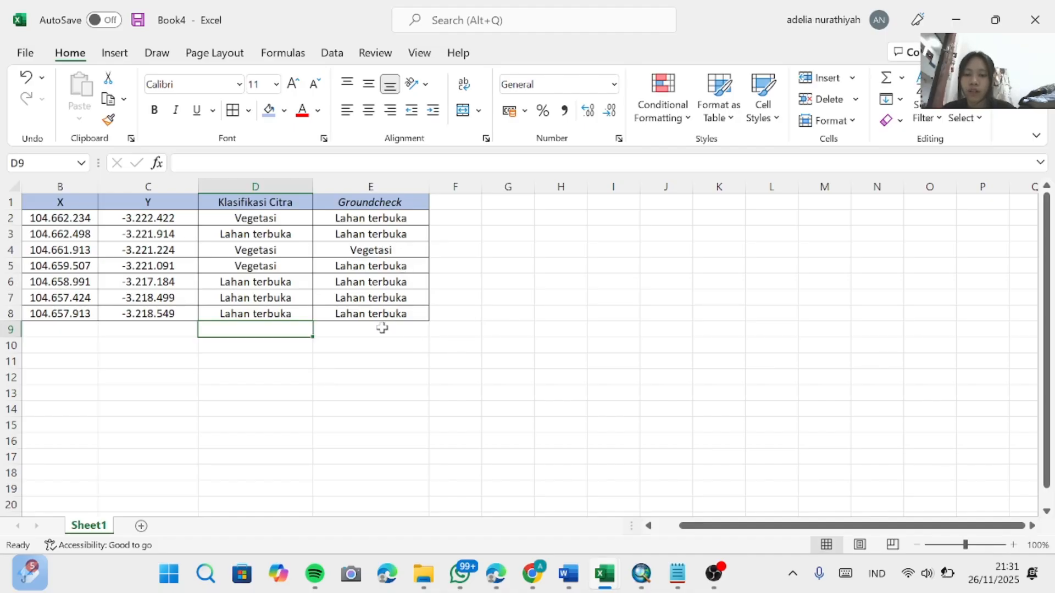
pyautogui.click(352, 330)
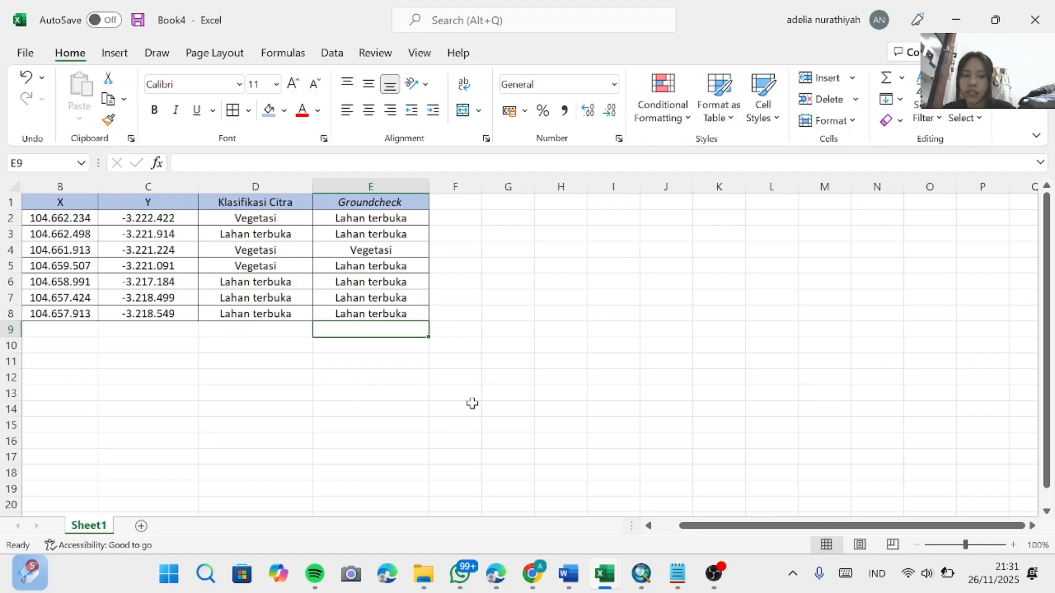
# - Check the station points in ArcMap against the station table in Book4, and review the workbook's class list and accuracy matrix
pyautogui.click(632, 591)
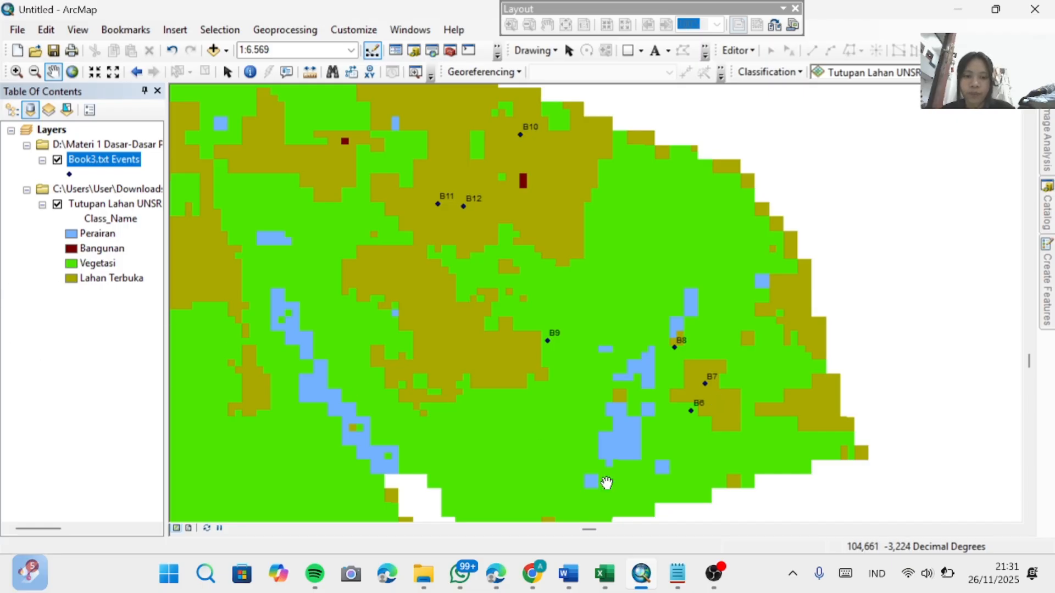
pyautogui.moveTo(604, 574)
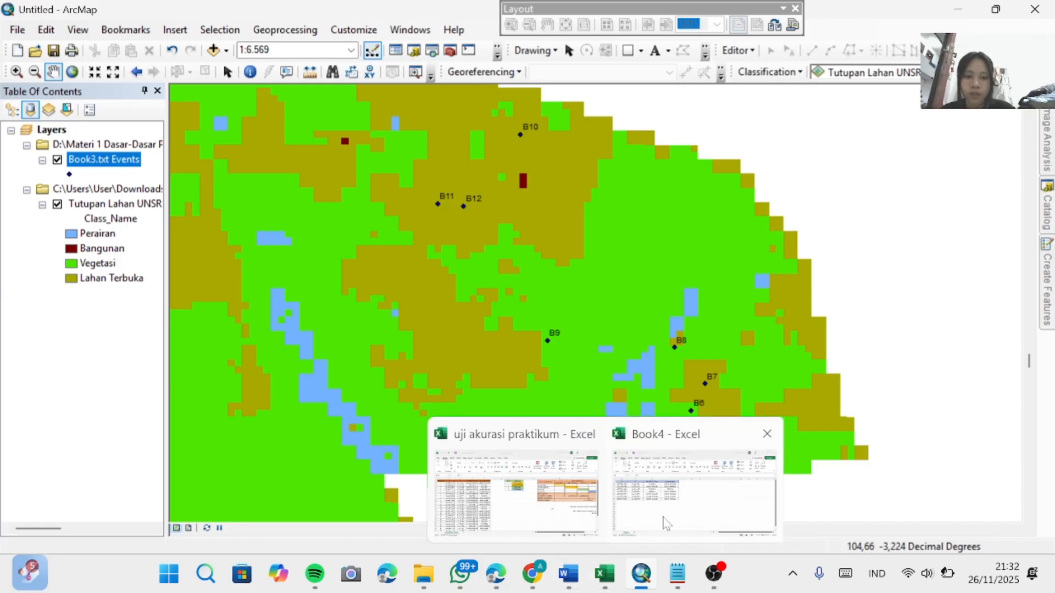
pyautogui.click(682, 484)
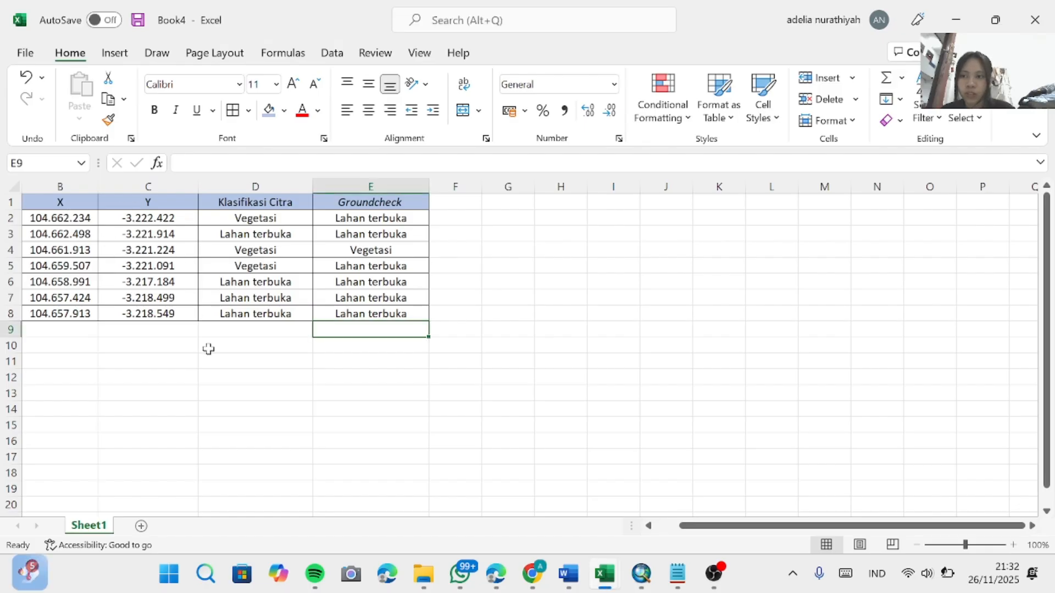
pyautogui.hscroll(-1, 208, 349)
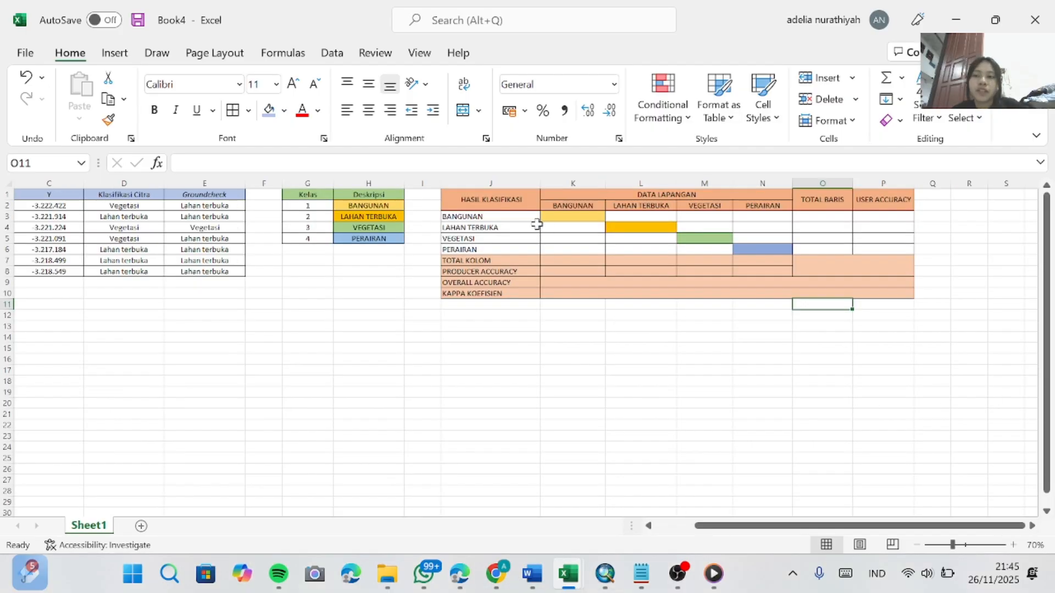
pyautogui.hscroll(-2, 208, 332)
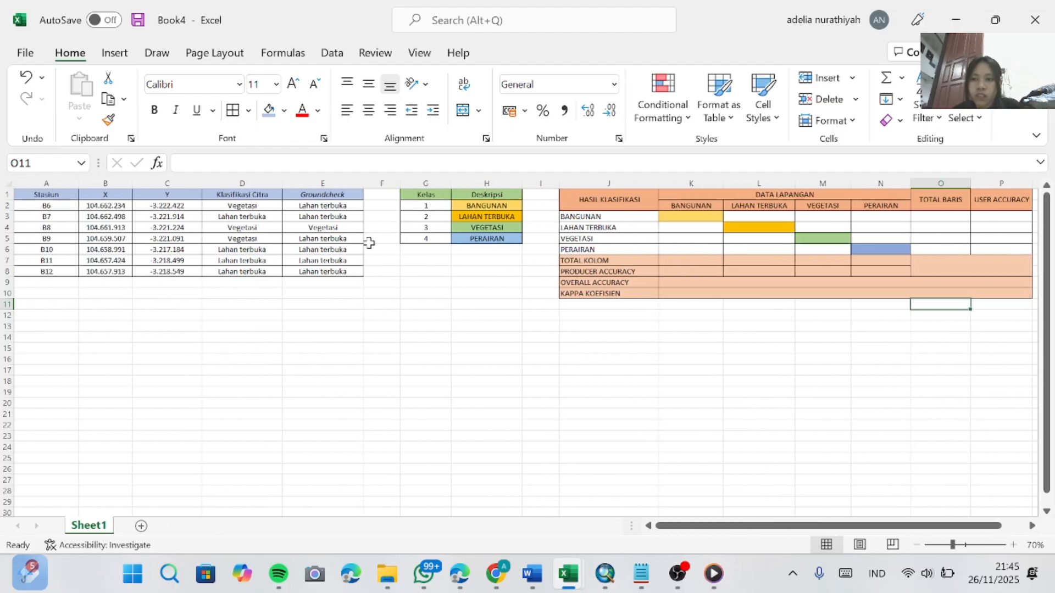
# - Fill the BANGUNAN row of the error matrix with 0 under BANGUNAN, LAHAN TERBUKA, VEGETASI and PERAIRAN
pyautogui.hscroll(3, 517, 367)
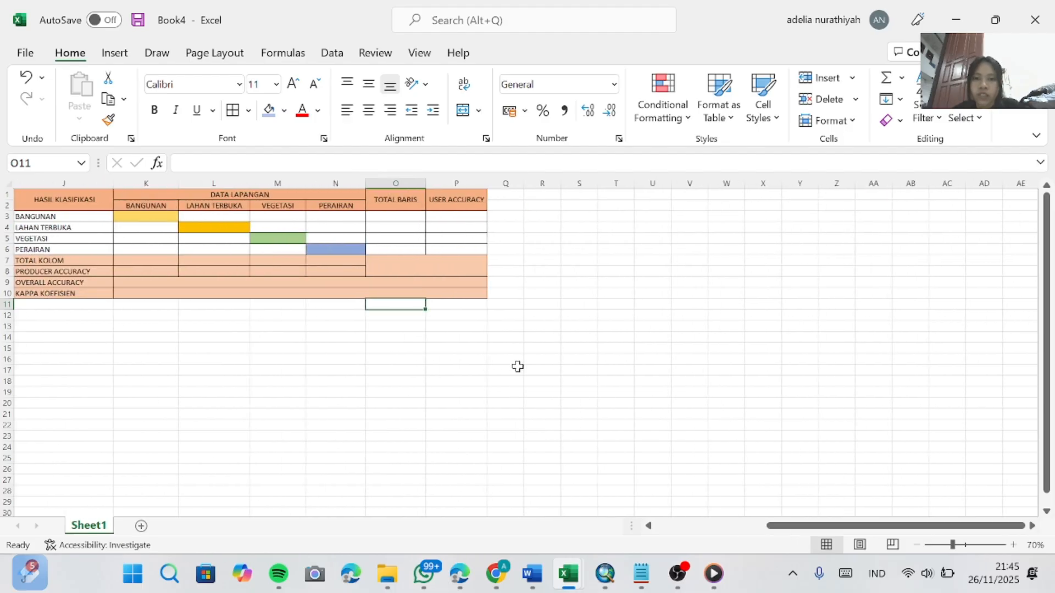
pyautogui.hscroll(-5, 518, 367)
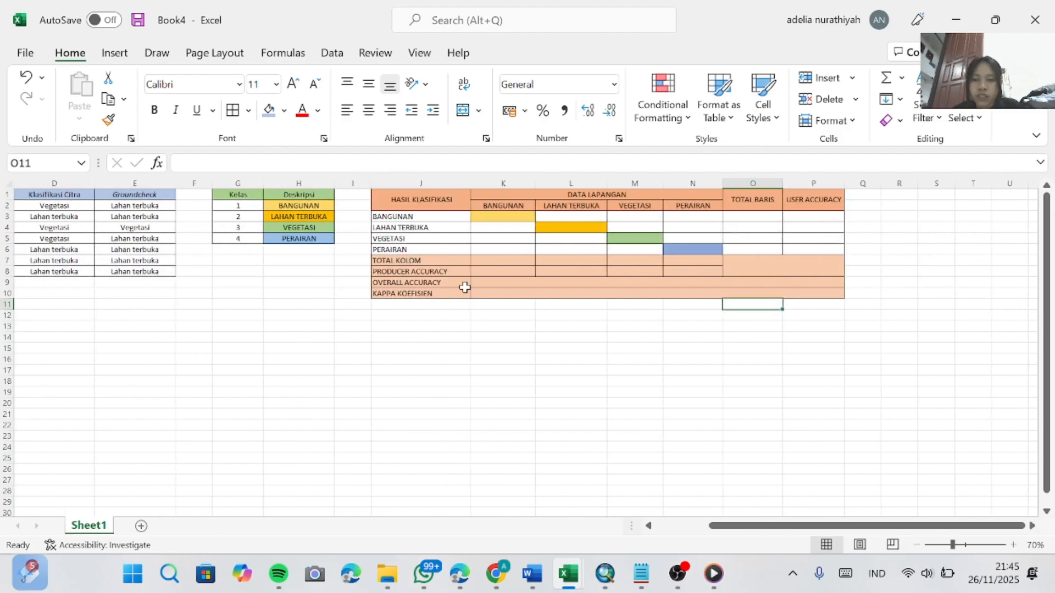
pyautogui.hscroll(-3, 366, 332)
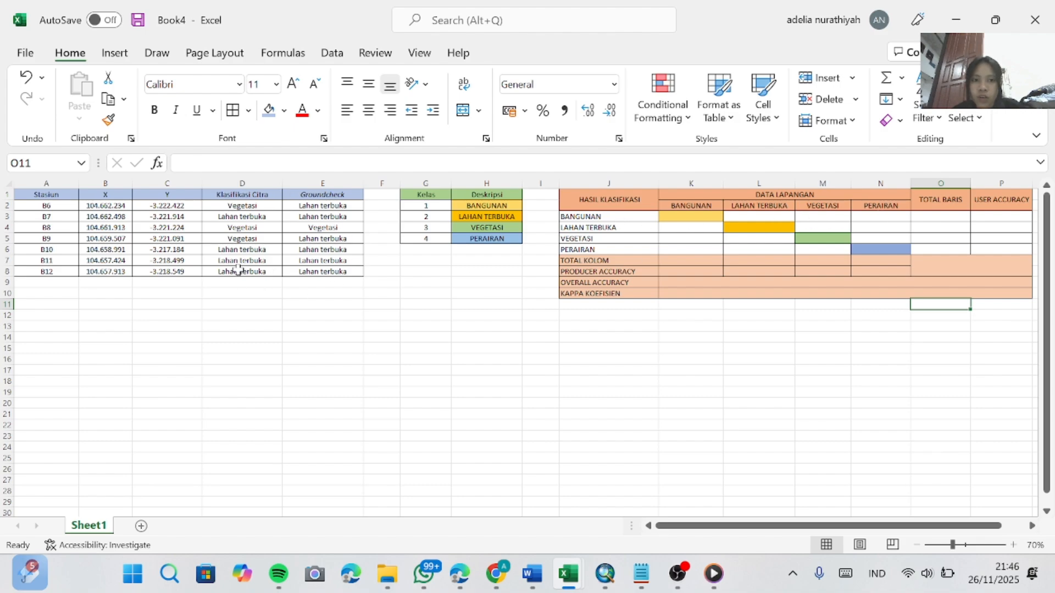
pyautogui.click(699, 218)
pyautogui.write('0')
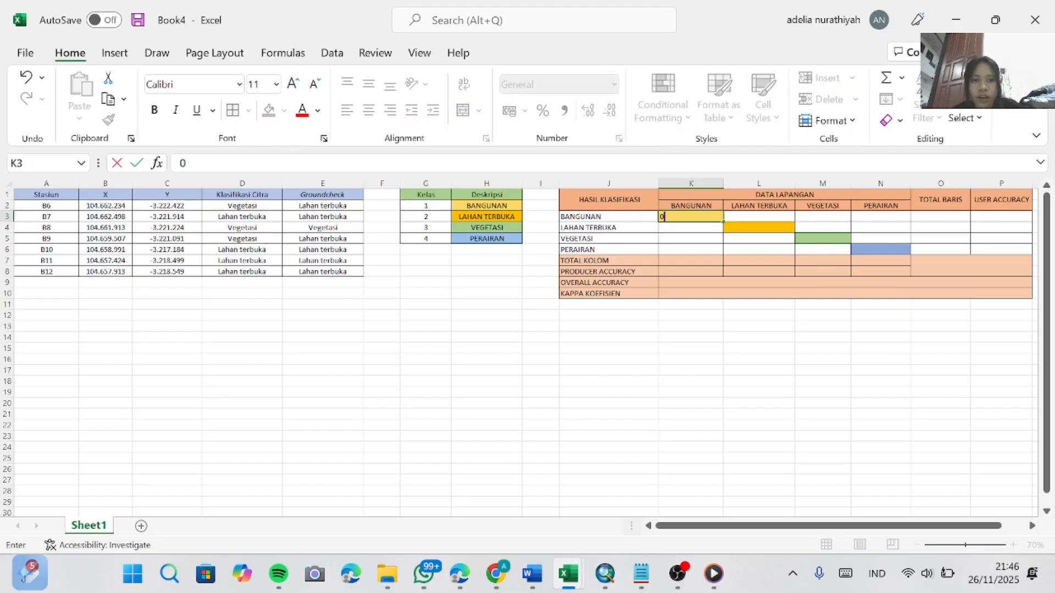
pyautogui.click(746, 219)
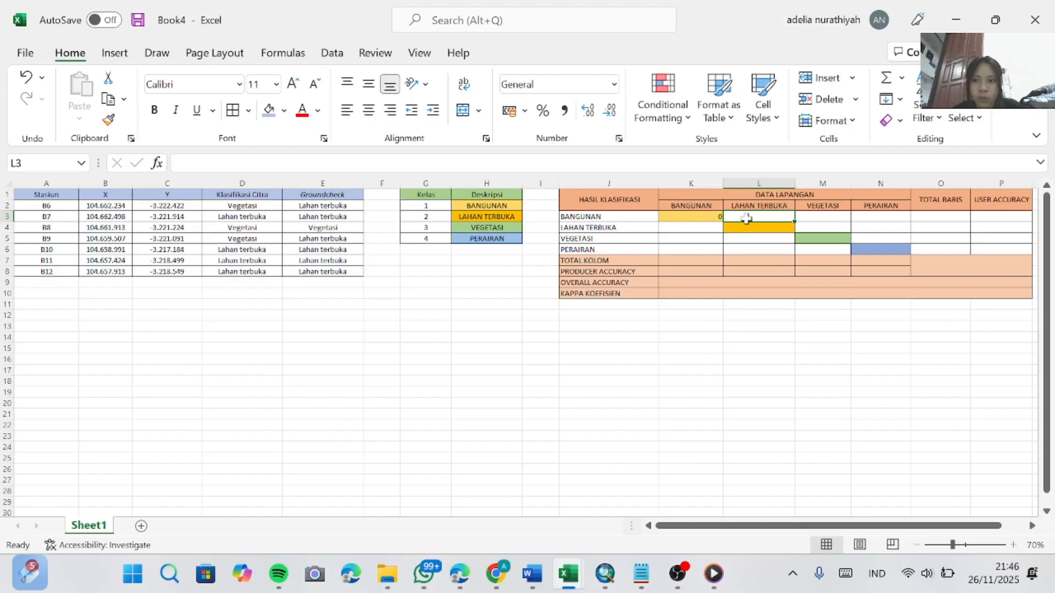
pyautogui.write('0')
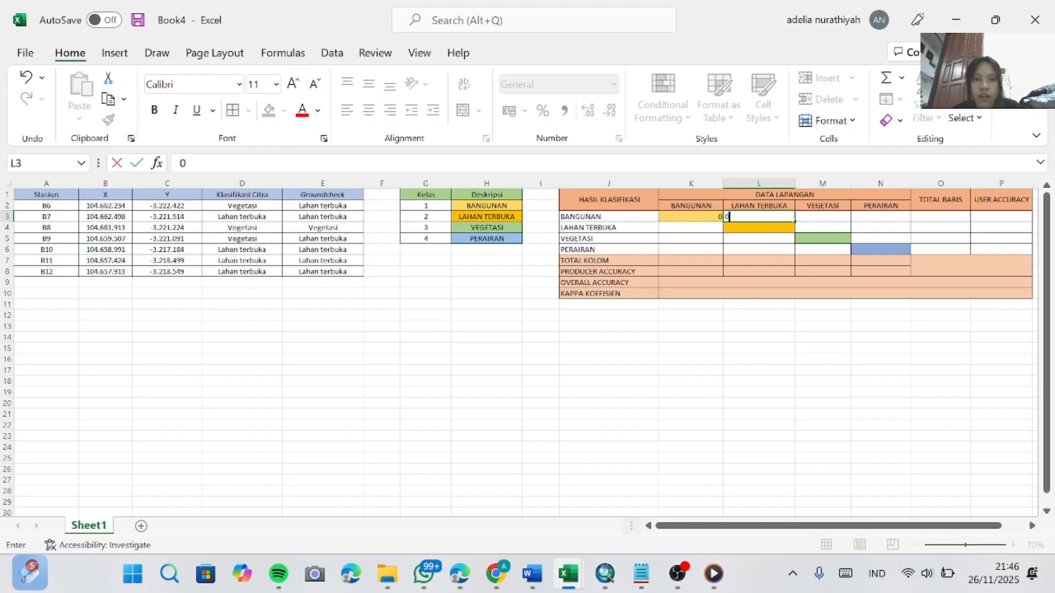
pyautogui.click(812, 219)
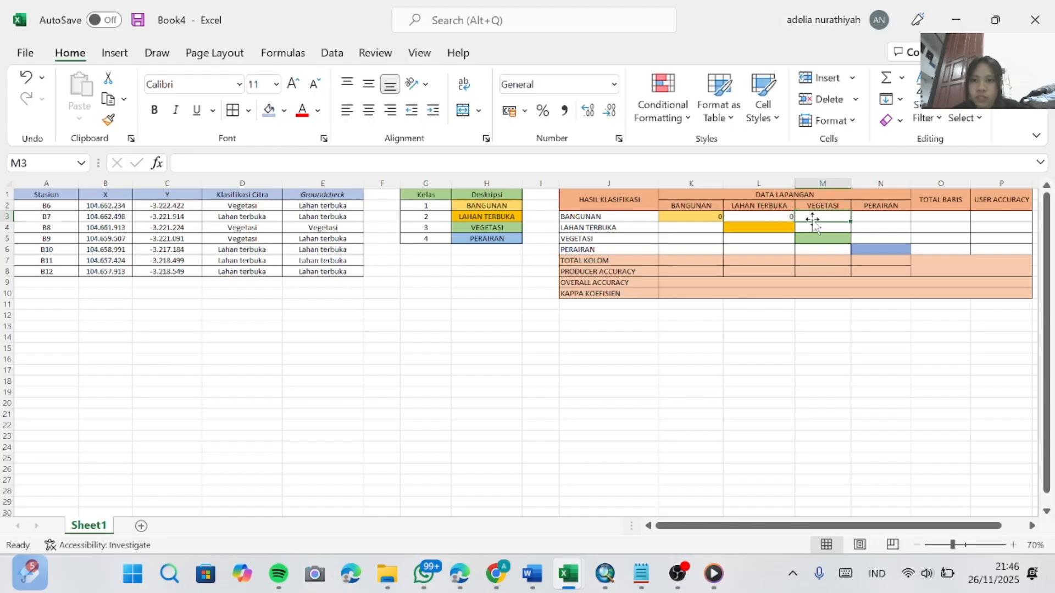
pyautogui.write('0')
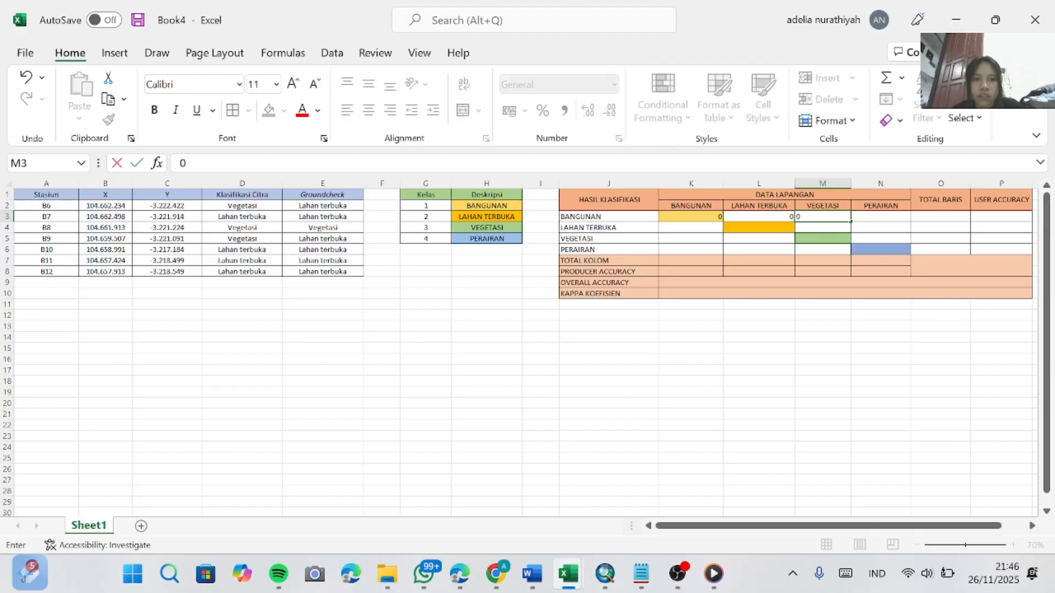
pyautogui.click(882, 218)
pyautogui.write('0')
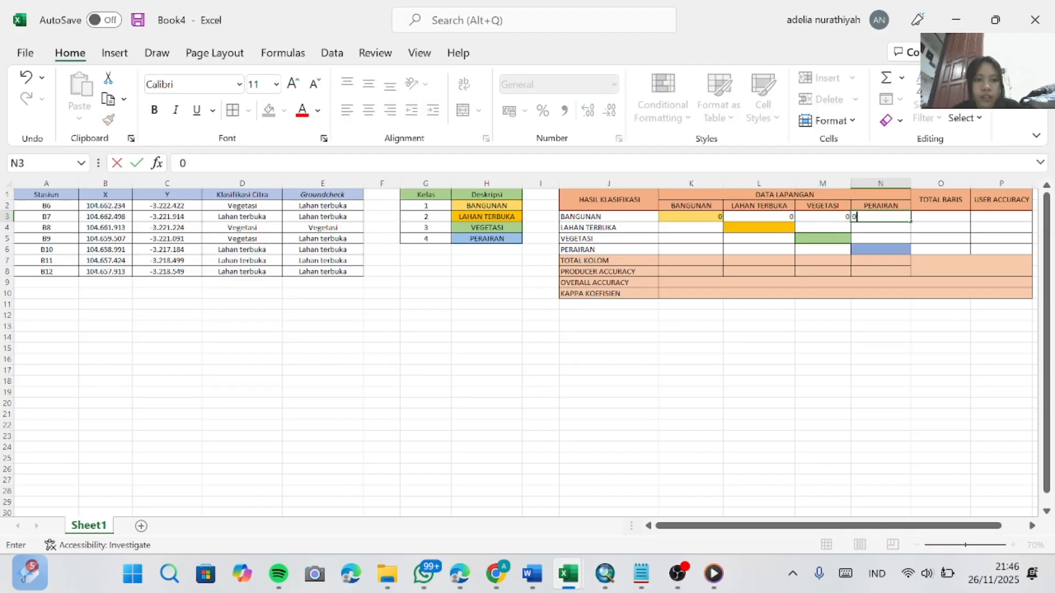
# - Fill the LAHAN TERBUKA row of the matrix with 0 for BANGUNAN, 4 for LAHAN TERBUKA, 0 for VEGETASI and 0 for PERAIRAN
pyautogui.click(689, 229)
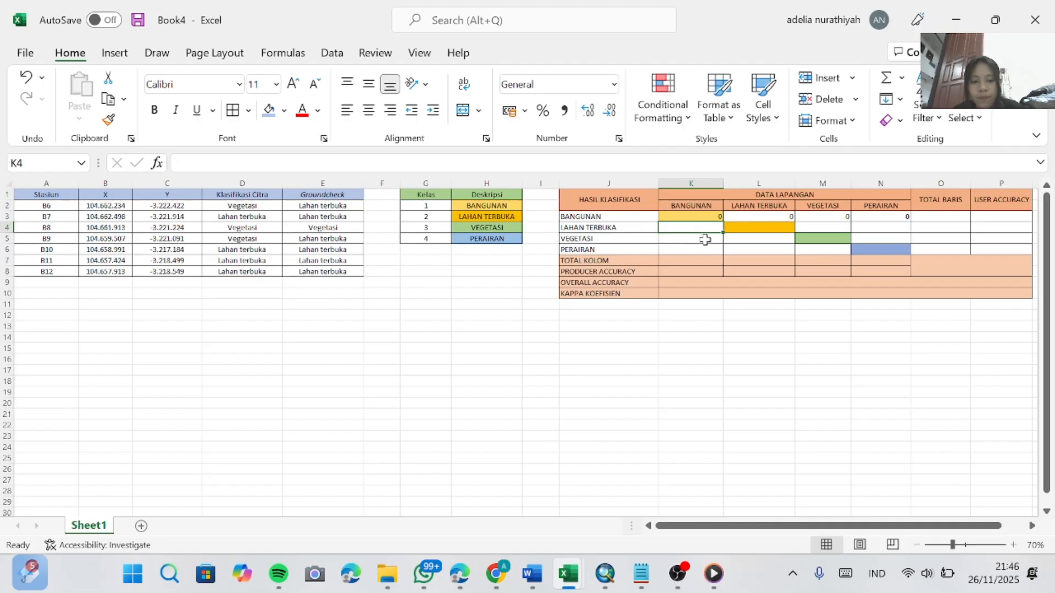
pyautogui.write('0')
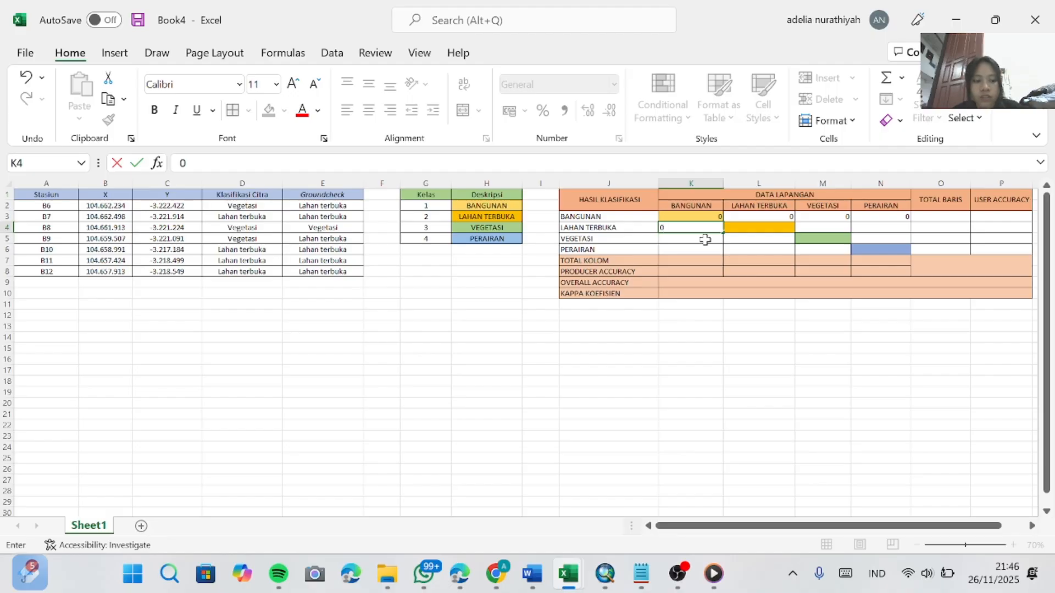
pyautogui.press('Tab')
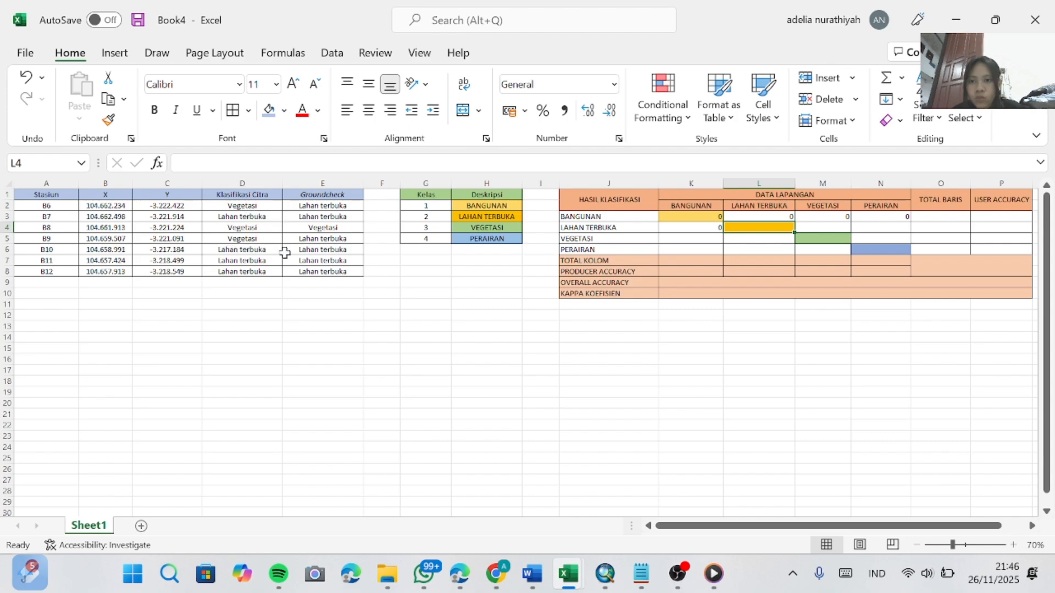
pyautogui.write('4')
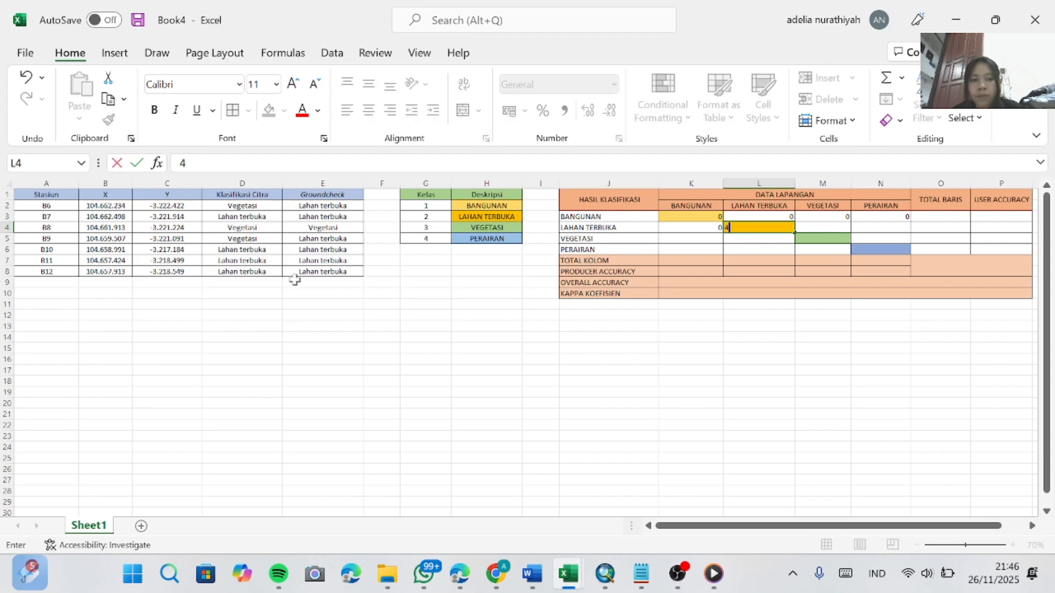
pyautogui.press('Tab')
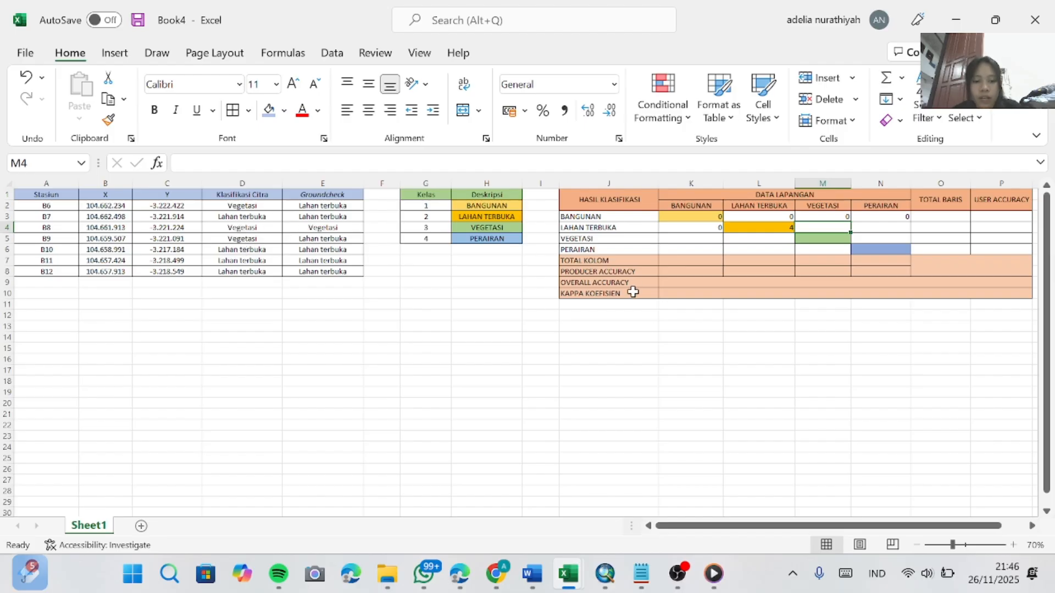
pyautogui.write('0')
pyautogui.press('Tab')
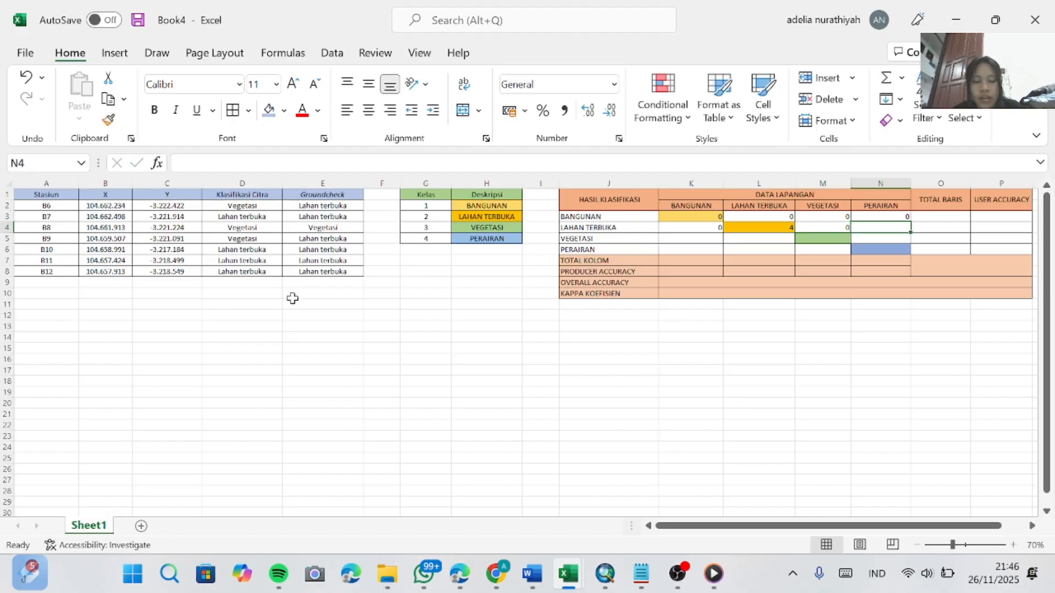
pyautogui.write('0')
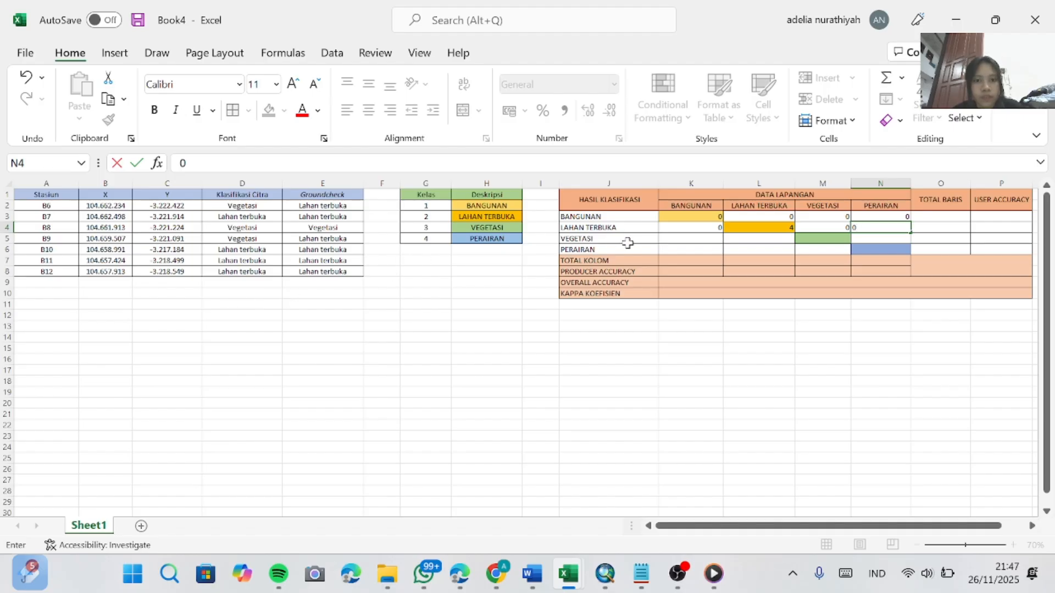
# - Fill the VEGETASI row of the matrix with 0 for BANGUNAN, 2 for LAHAN TERBUKA, 1 for VEGETASI and 0 for PERAIRAN
pyautogui.click(671, 241)
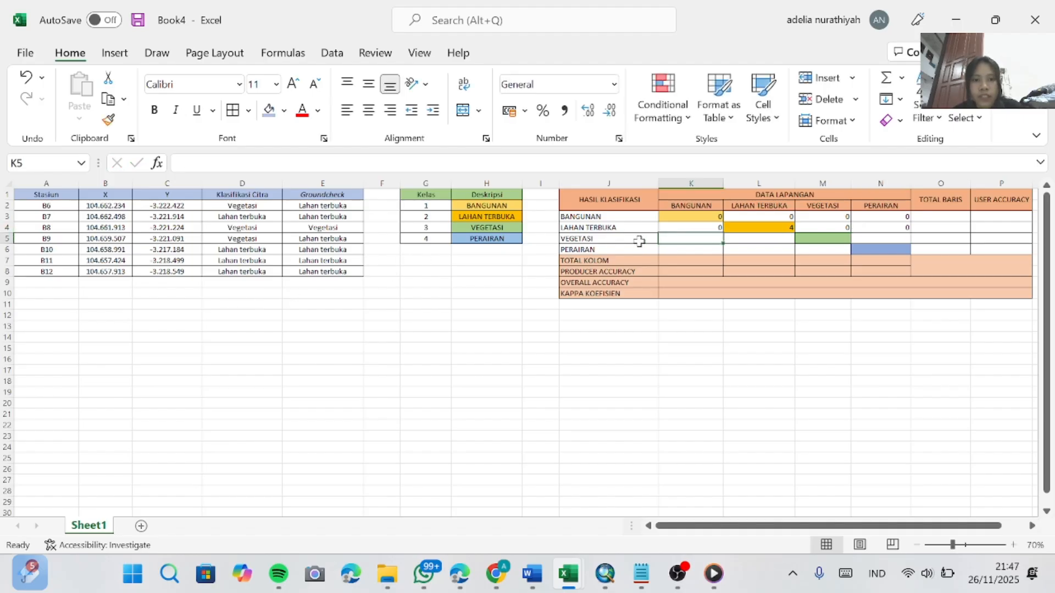
pyautogui.write('0')
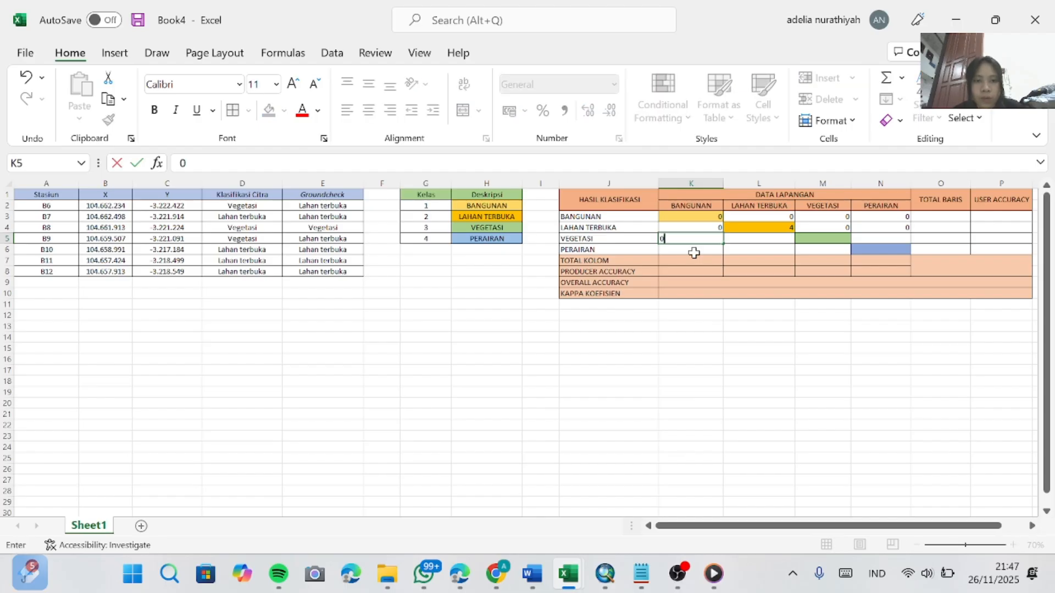
pyautogui.press('Tab')
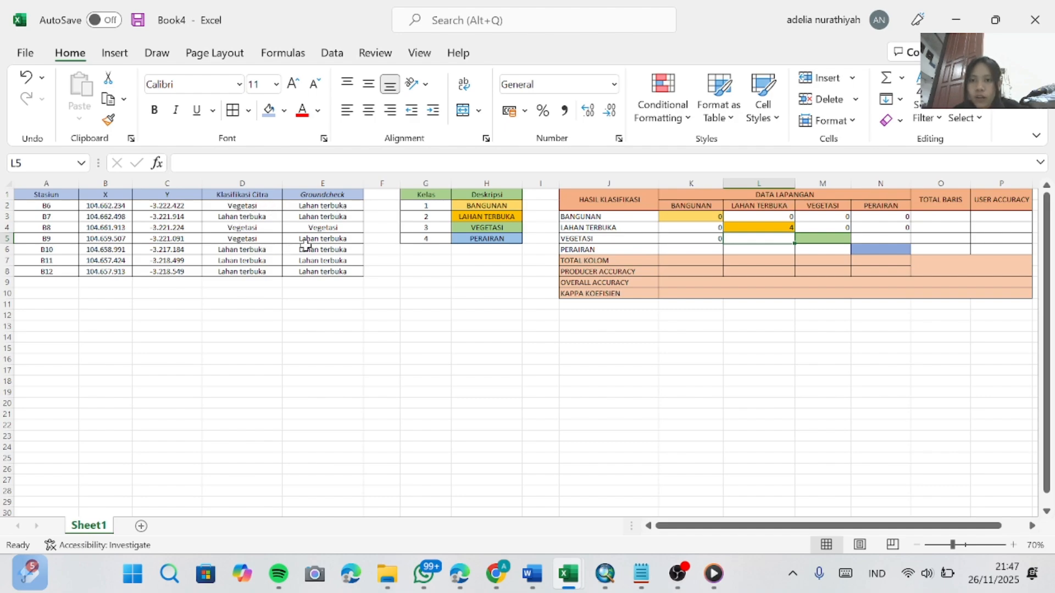
pyautogui.write('2')
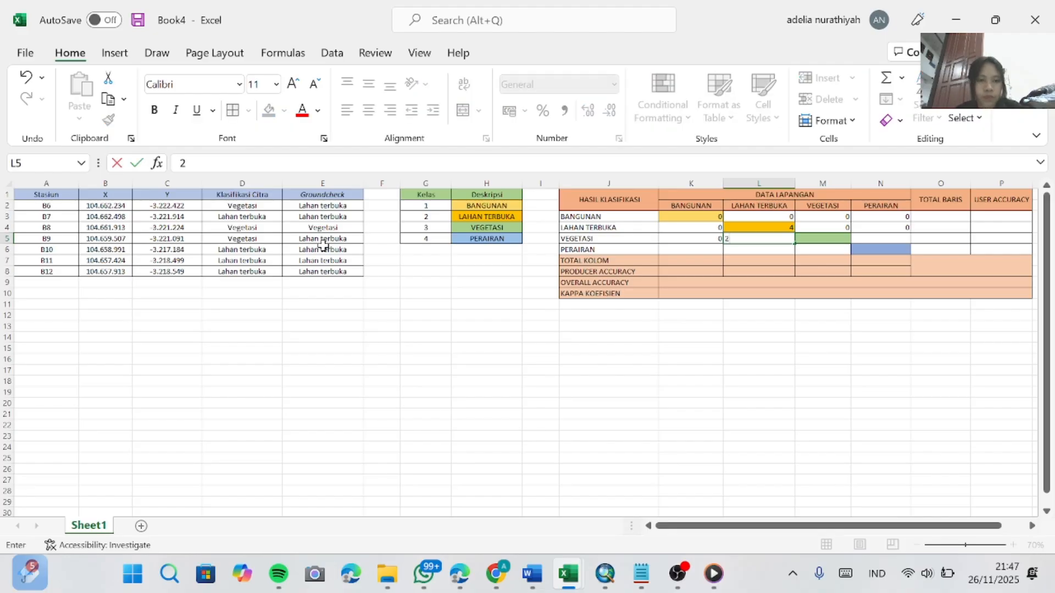
pyautogui.press('Tab')
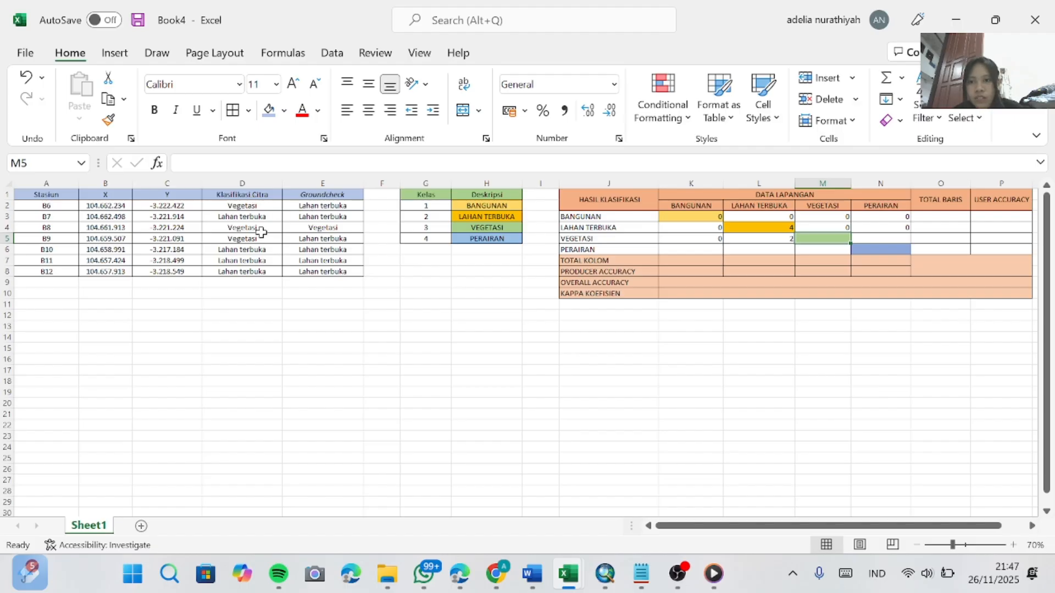
pyautogui.write('1')
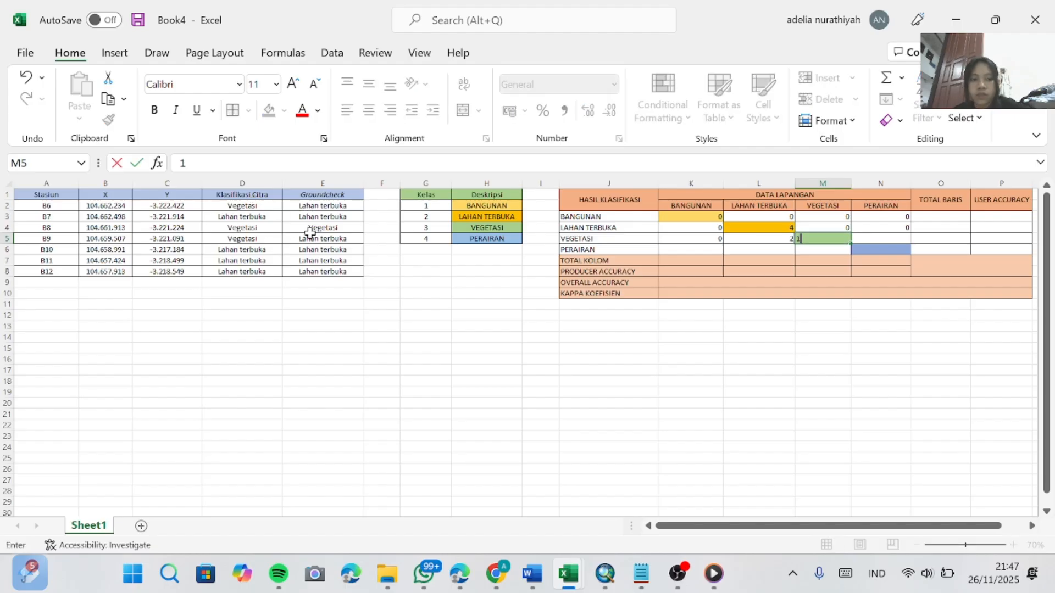
pyautogui.press('Tab')
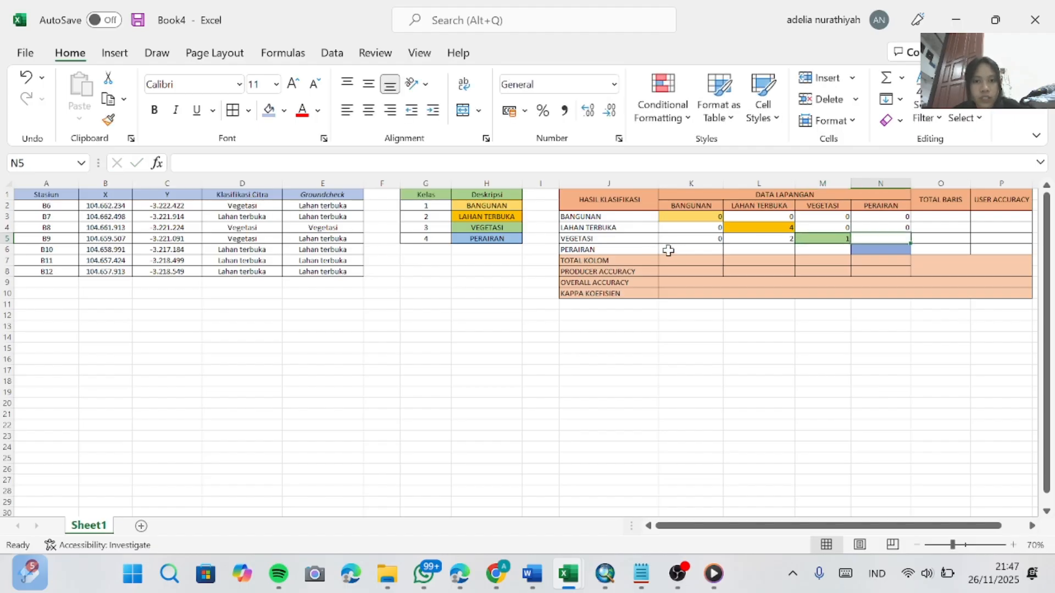
pyautogui.write('0')
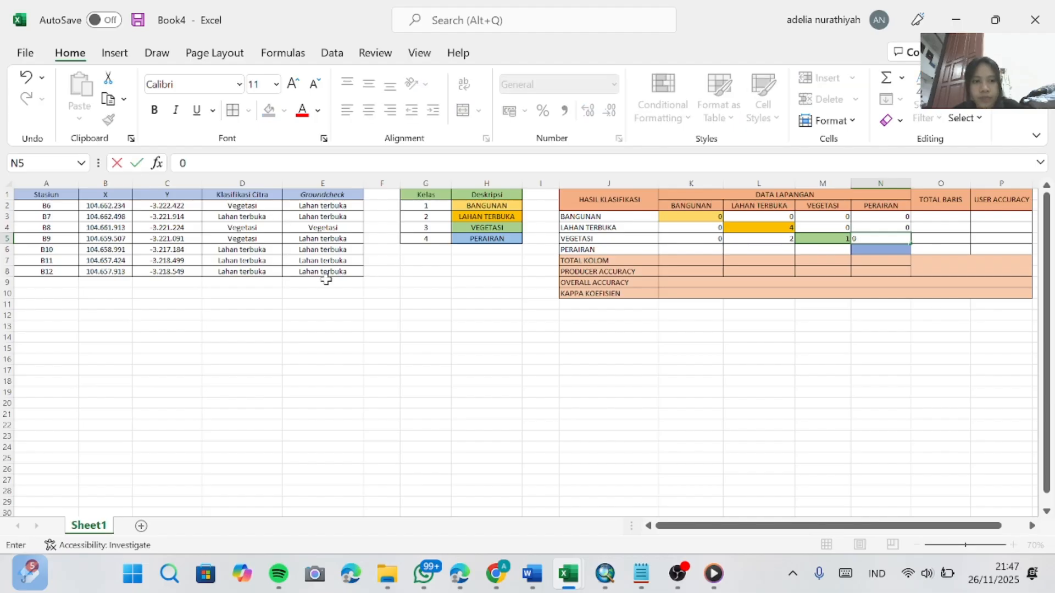
# - Enter 0 in all four DATA LAPANGAN class cells of the PERAIRAN row
pyautogui.click(671, 251)
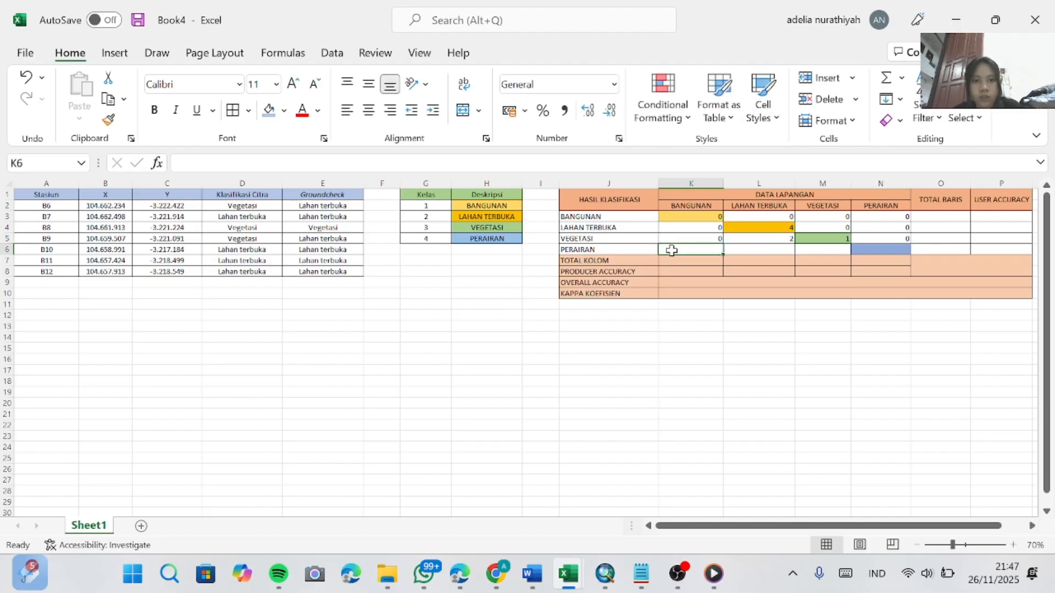
pyautogui.write('0')
pyautogui.click(757, 252)
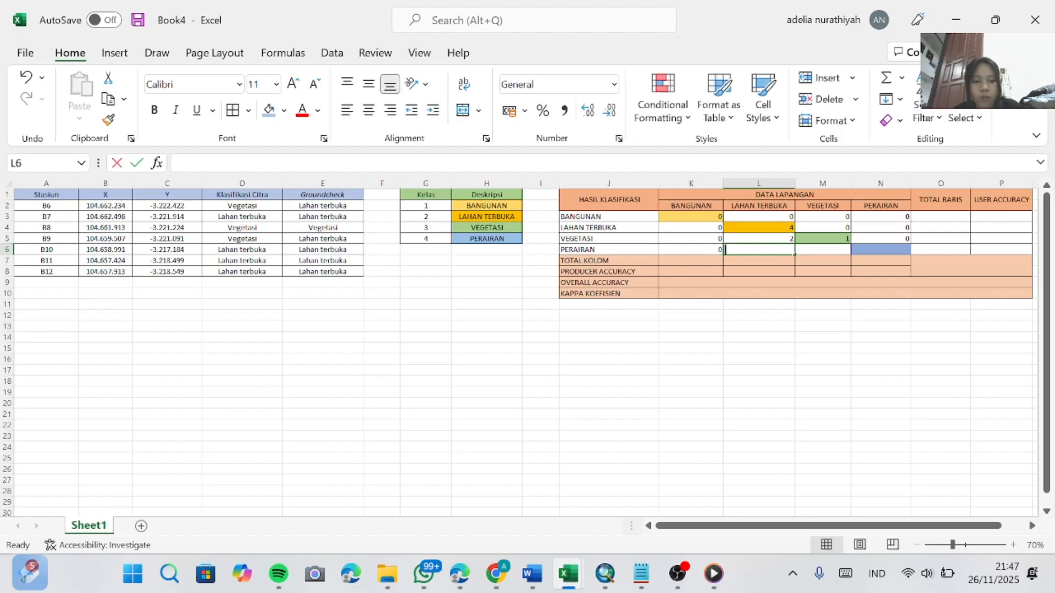
pyautogui.write('0')
pyautogui.click(808, 253)
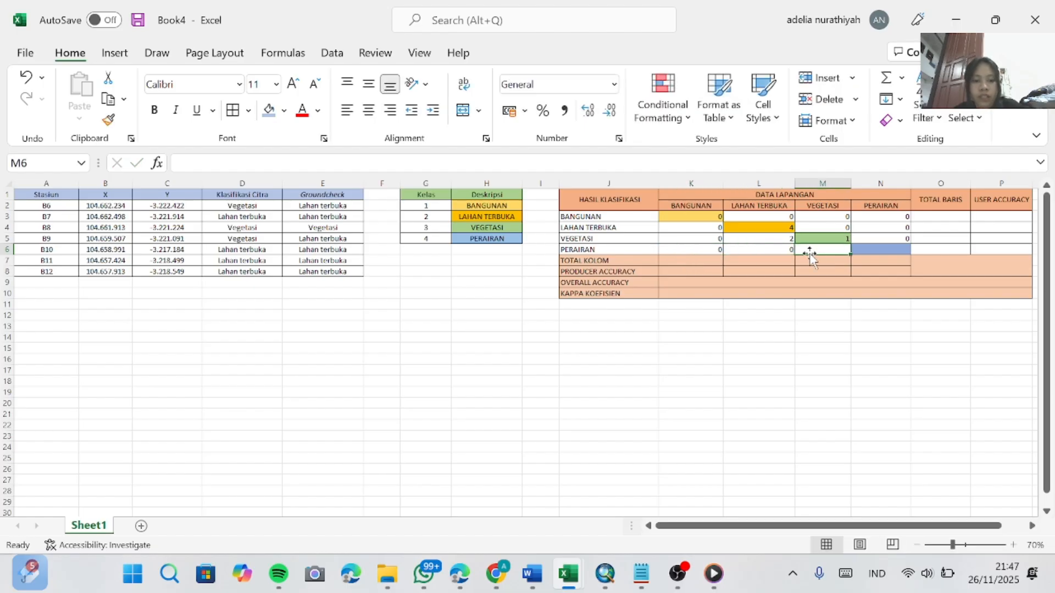
pyautogui.write('0')
pyautogui.click(862, 250)
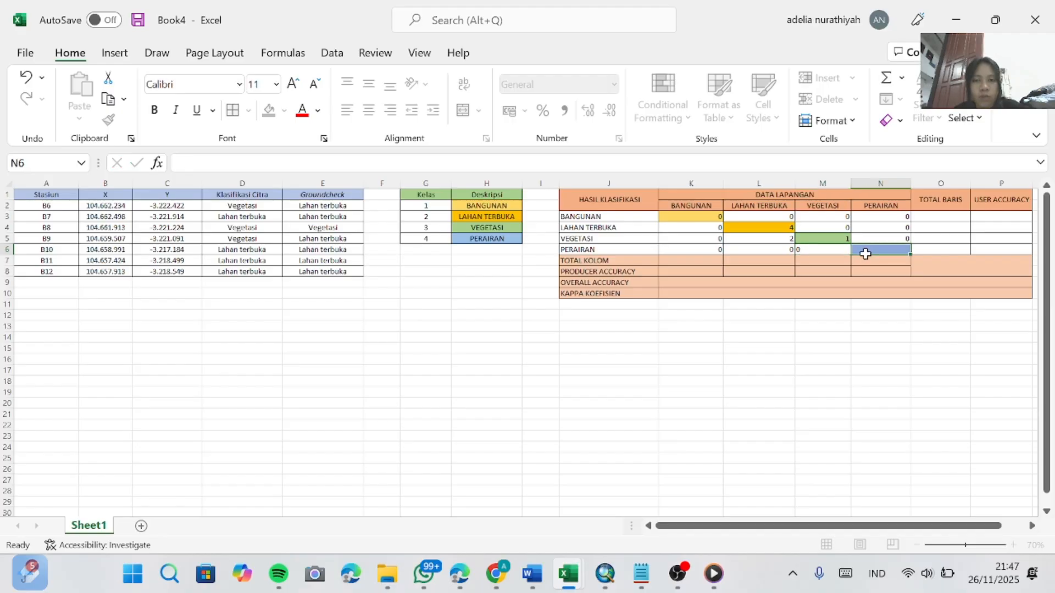
pyautogui.write('0')
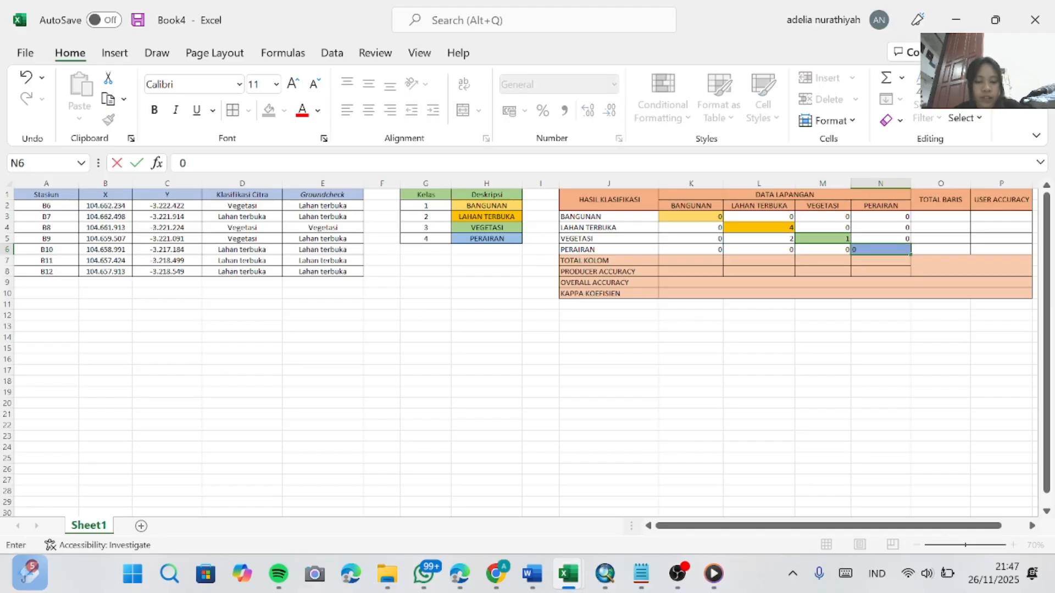
pyautogui.press('Tab')
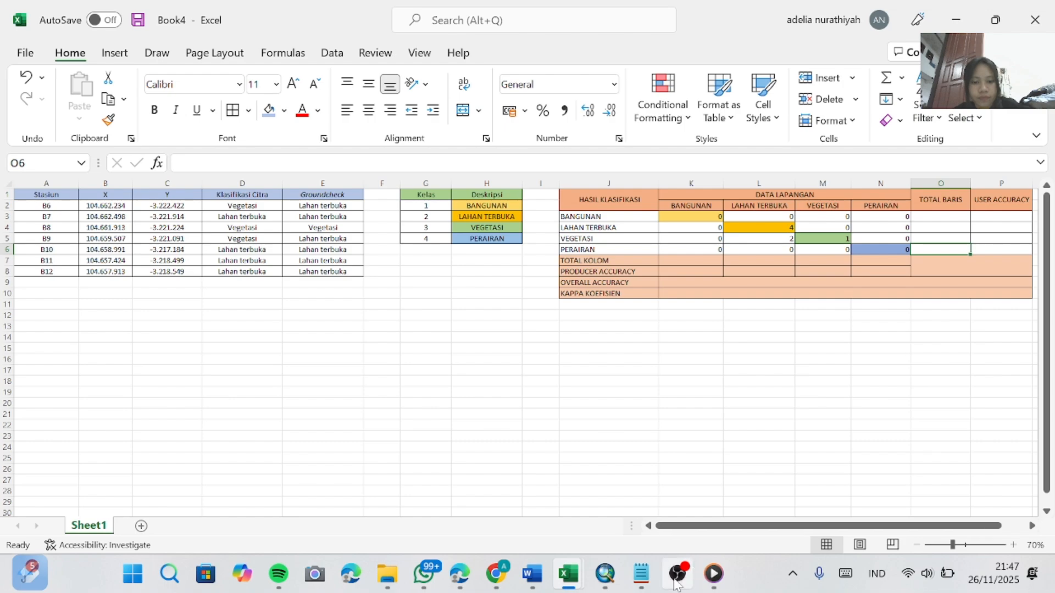
pyautogui.moveTo(678, 574)
pyautogui.click(717, 544)
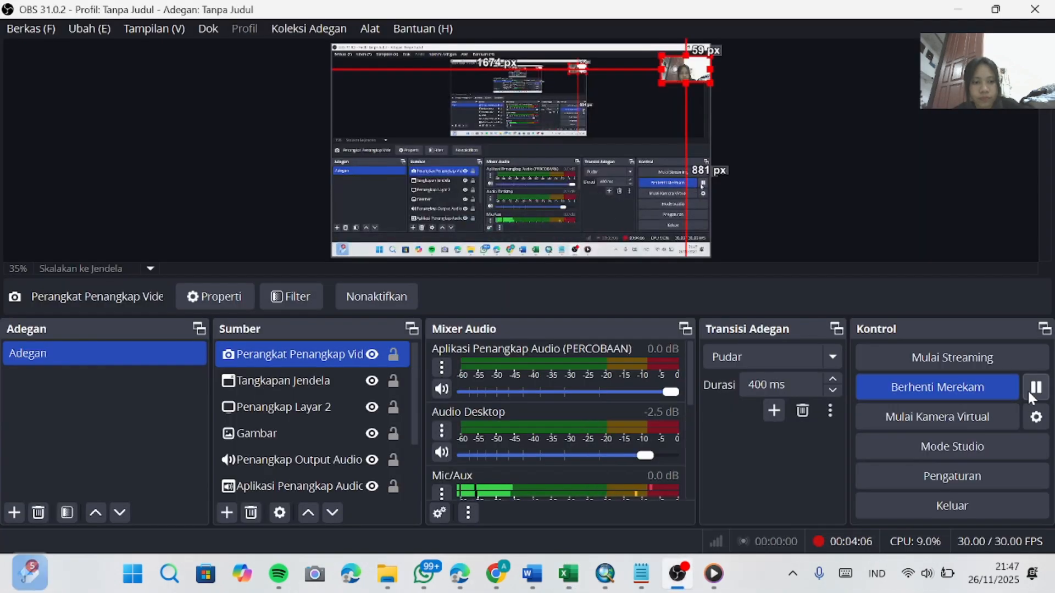
pyautogui.click(1036, 388)
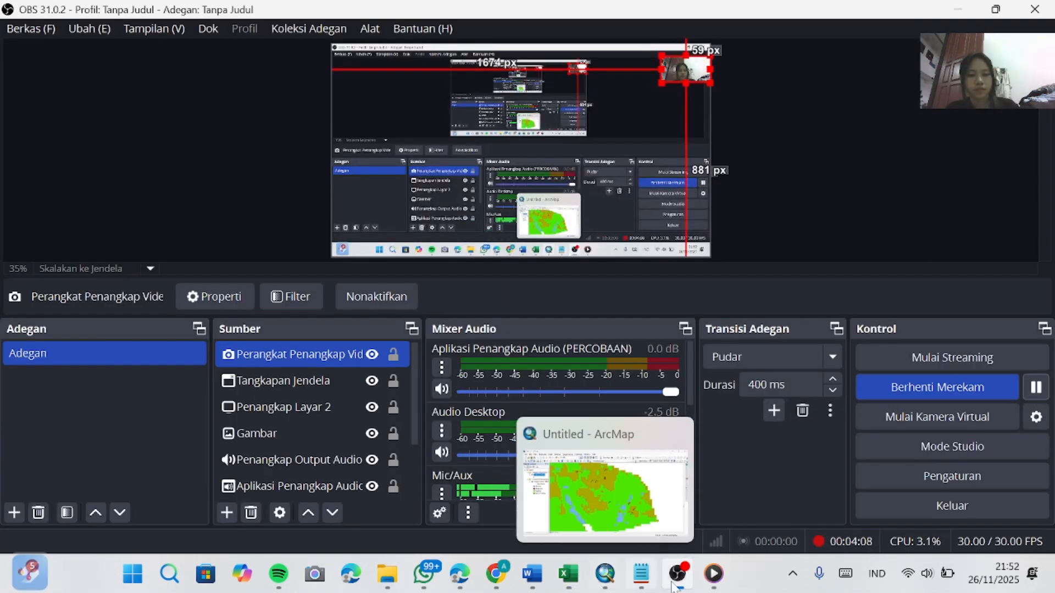
pyautogui.moveTo(573, 583)
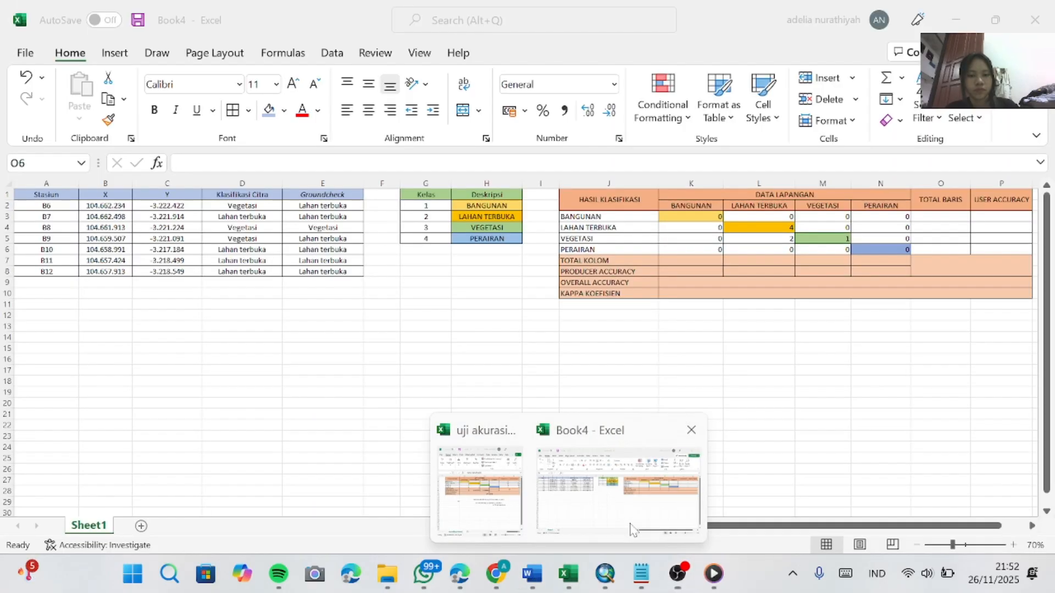
pyautogui.click(617, 536)
# - Enter 0 as the TOTAL BARIS value of the BANGUNAN row
pyautogui.hscroll(3, 873, 367)
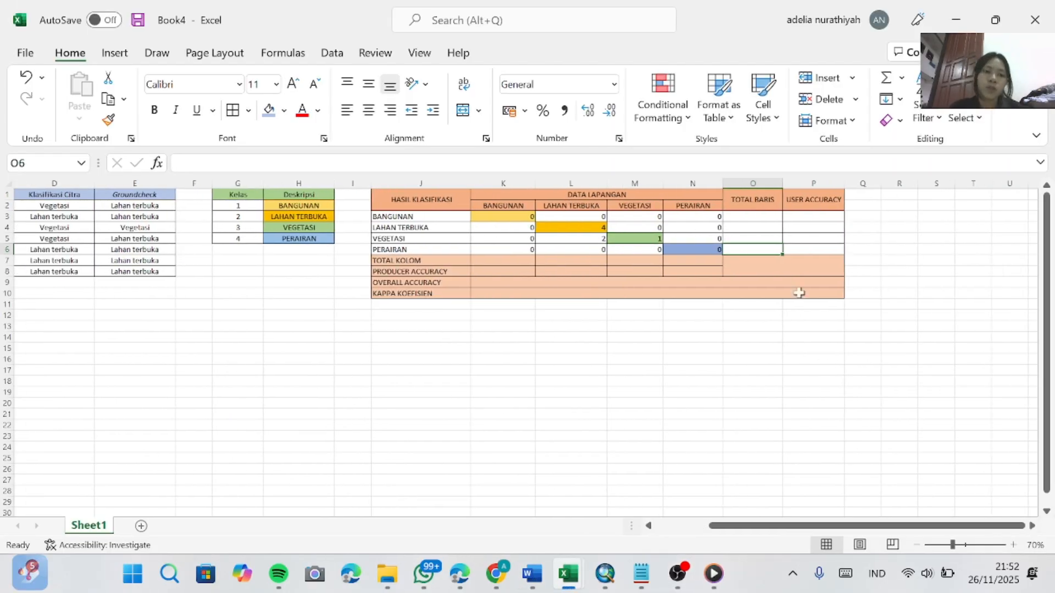
pyautogui.click(746, 220)
pyautogui.write('0')
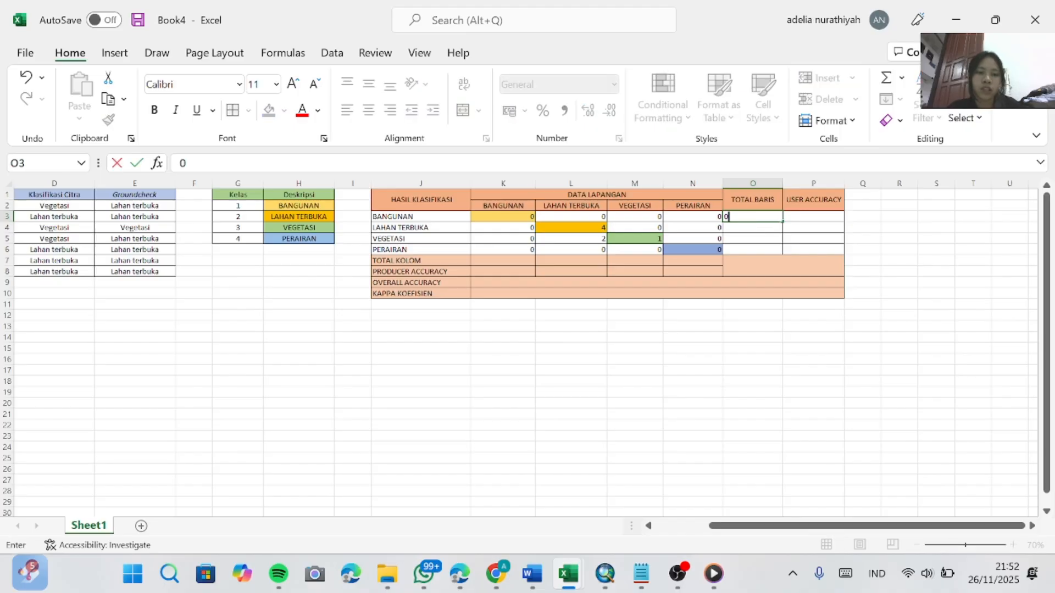
pyautogui.press('Return')
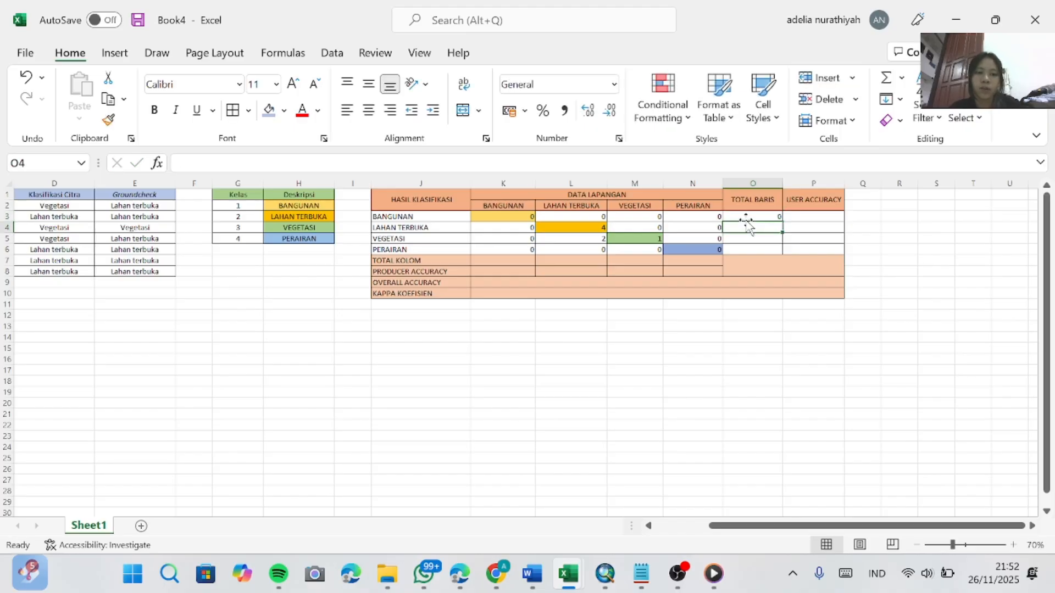
# - Total the LAHAN TERBUKA row in TOTAL BARIS with =SUM(K4:N4) and copy the formula down to the VEGETASI and PERAIRAN rows
pyautogui.write('=sum')
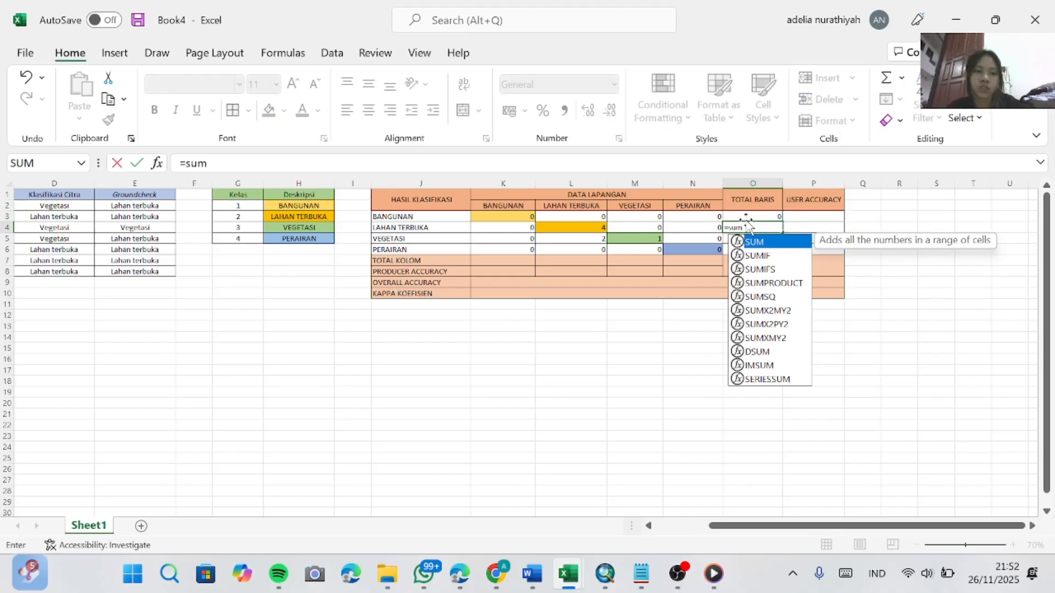
pyautogui.doubleClick(757, 243)
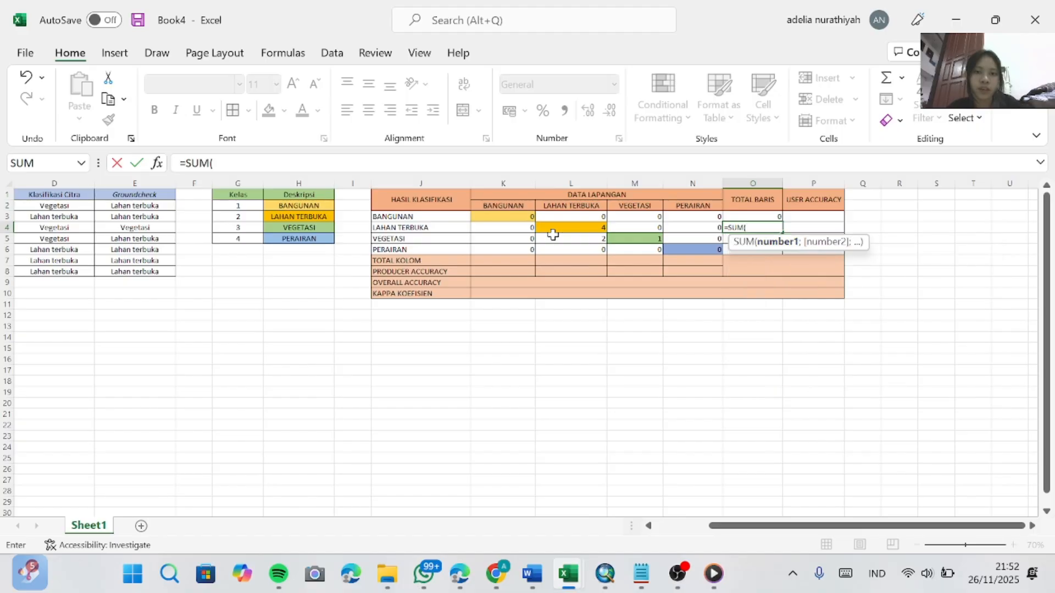
pyautogui.click(520, 229)
pyautogui.moveTo(520, 229); pyautogui.dragTo(671, 228)
pyautogui.press('Return')
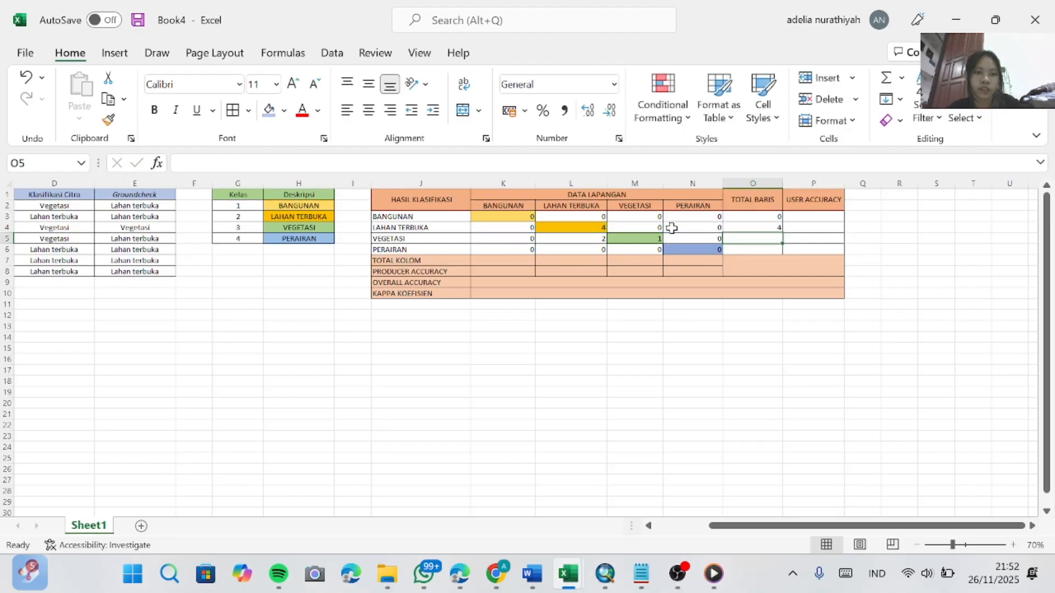
pyautogui.click(759, 223)
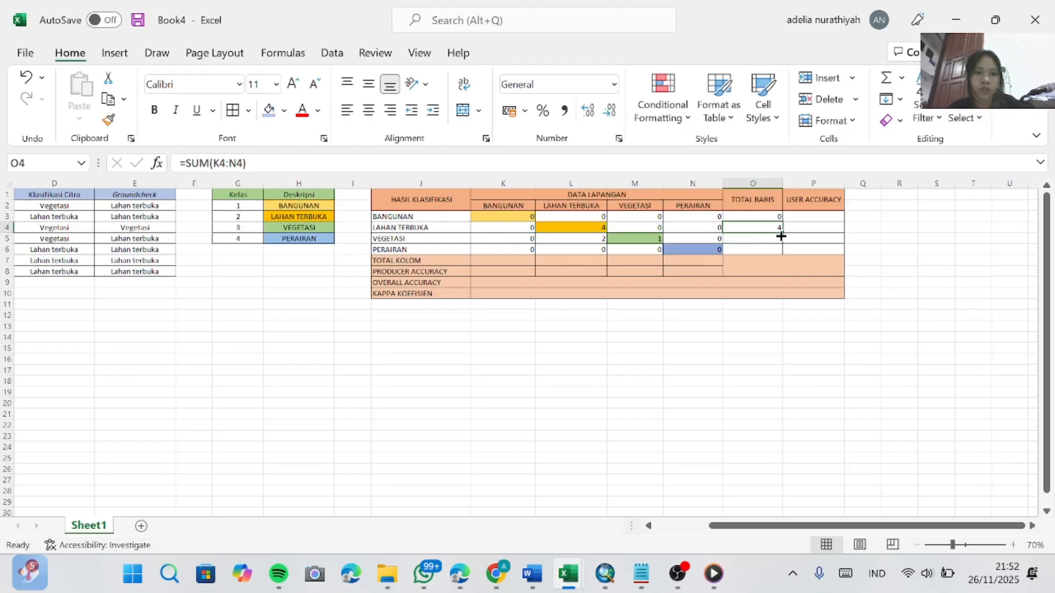
pyautogui.moveTo(781, 233); pyautogui.dragTo(783, 251)
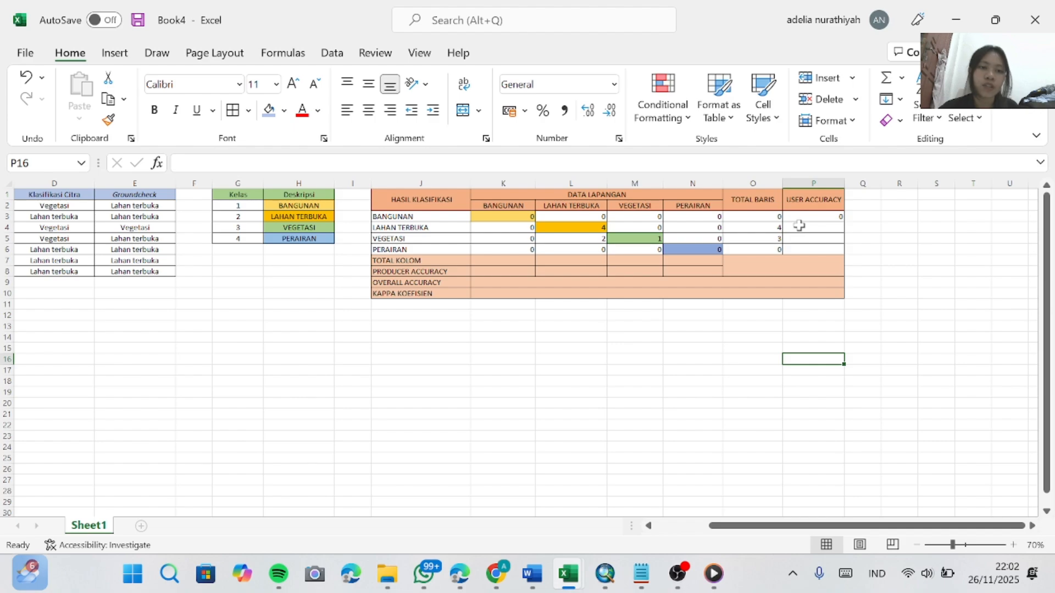
pyautogui.click(799, 225)
pyautogui.write('=SUM')
pyautogui.press('BackSpace')
pyautogui.press('BackSpace')
pyautogui.press('BackSpace')
pyautogui.press('BackSpace')
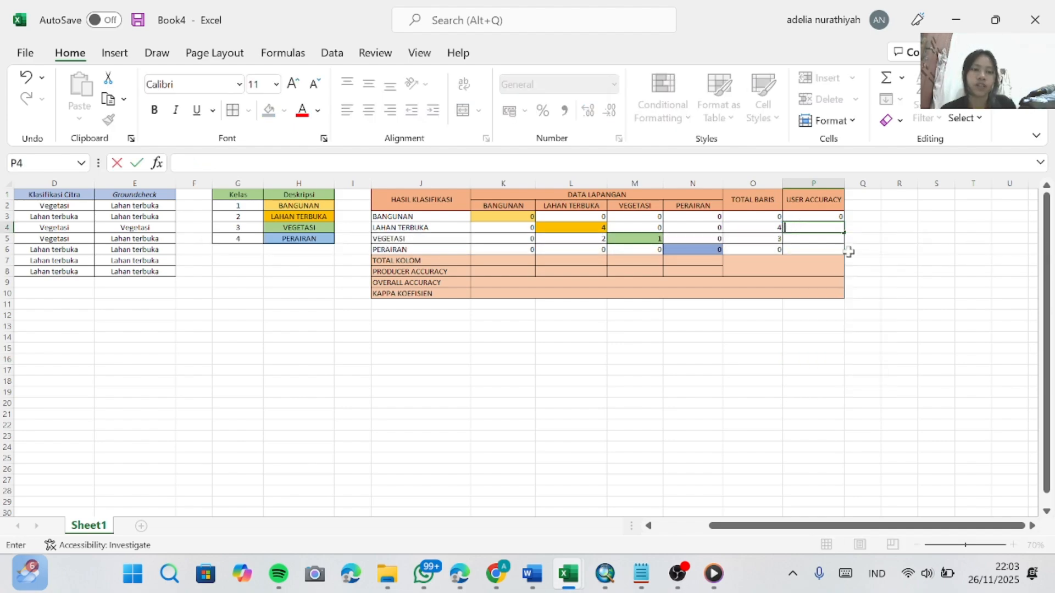
pyautogui.click(792, 395)
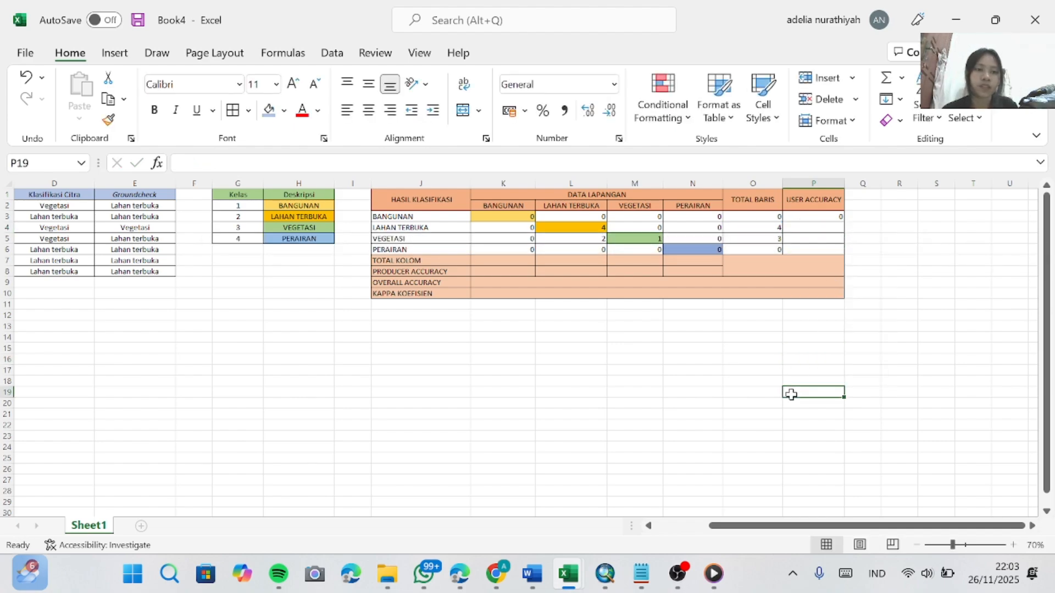
# - Calculate the USER ACCURACY of the LAHAN TERBUKA row with the formula =SUM(L4/O4)
pyautogui.click(802, 229)
pyautogui.write('=sum')
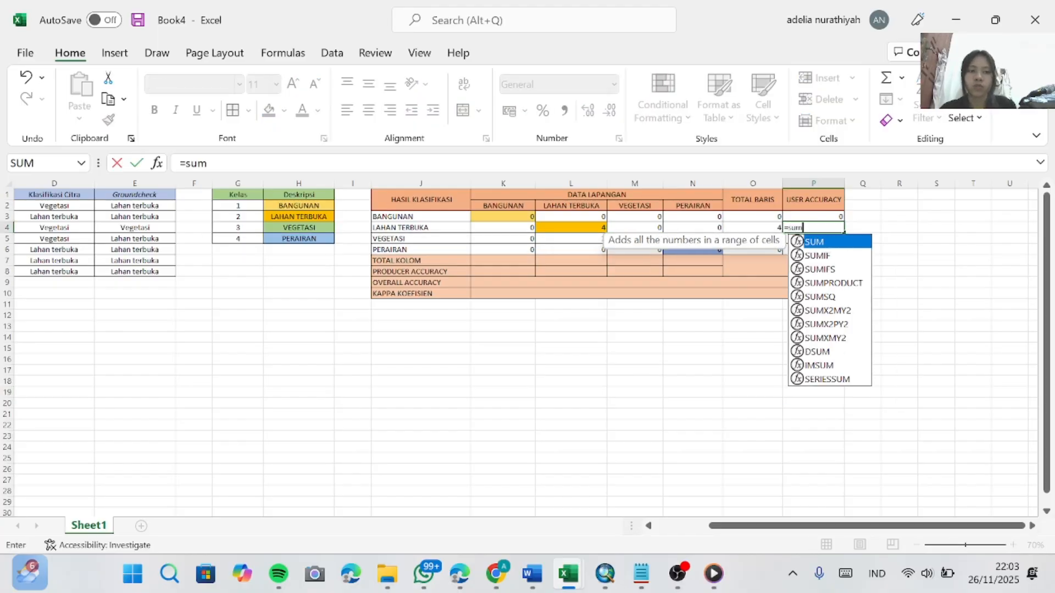
pyautogui.doubleClick(807, 243)
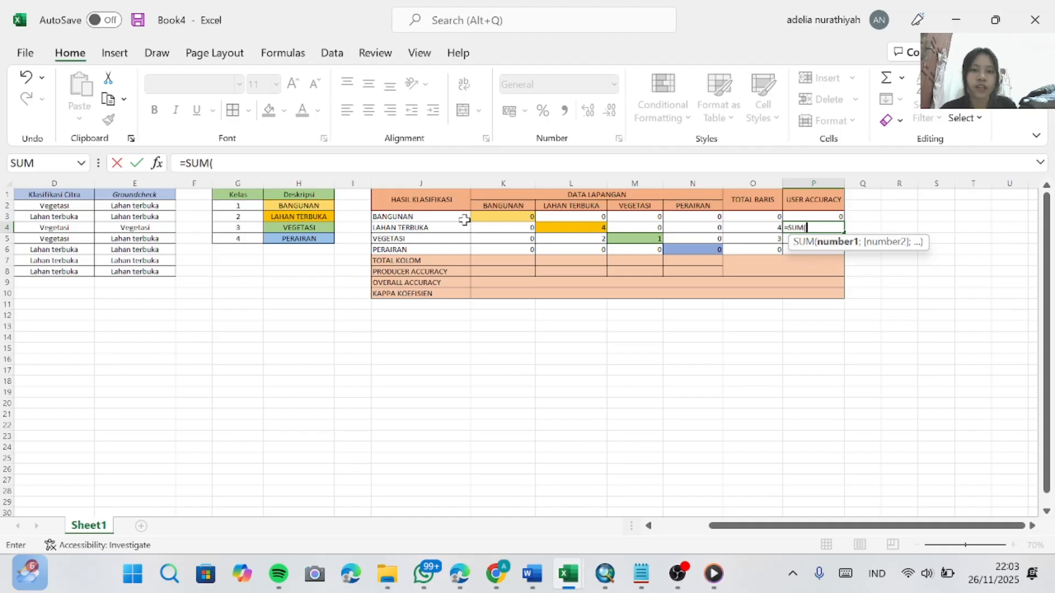
pyautogui.click(572, 233)
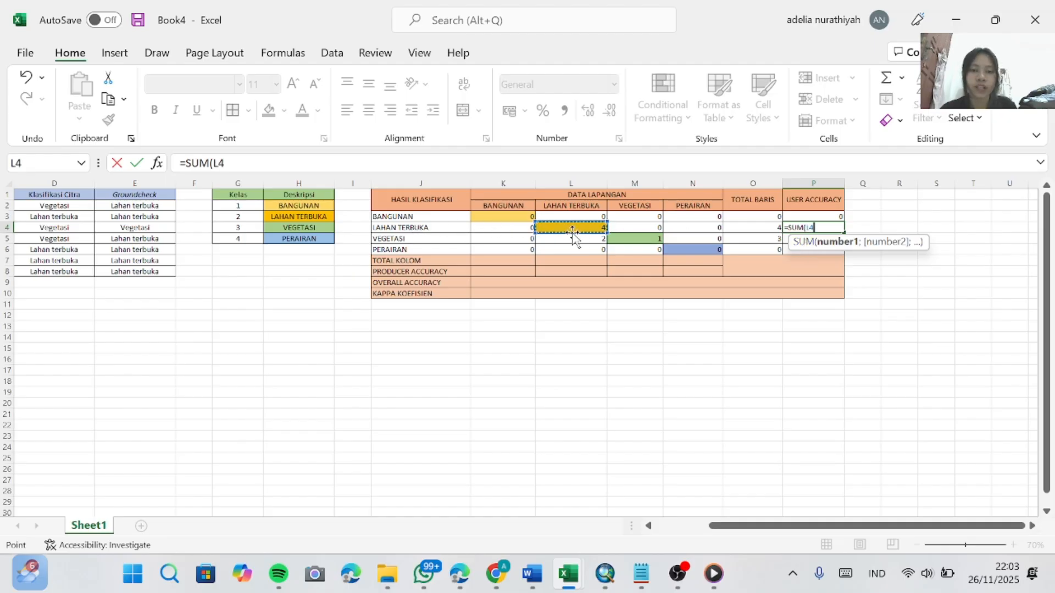
pyautogui.write('/')
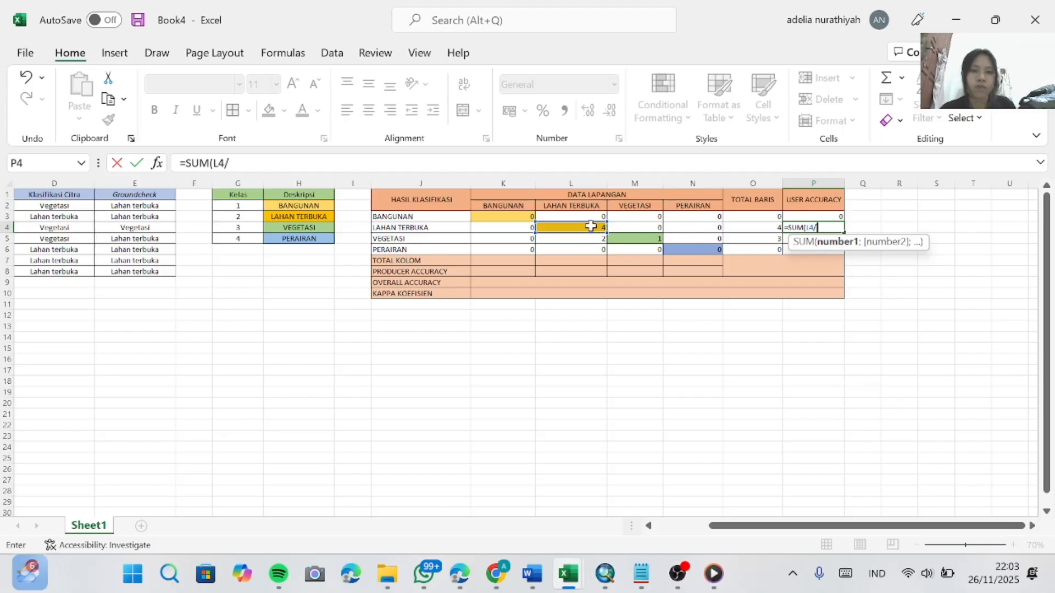
pyautogui.click(752, 229)
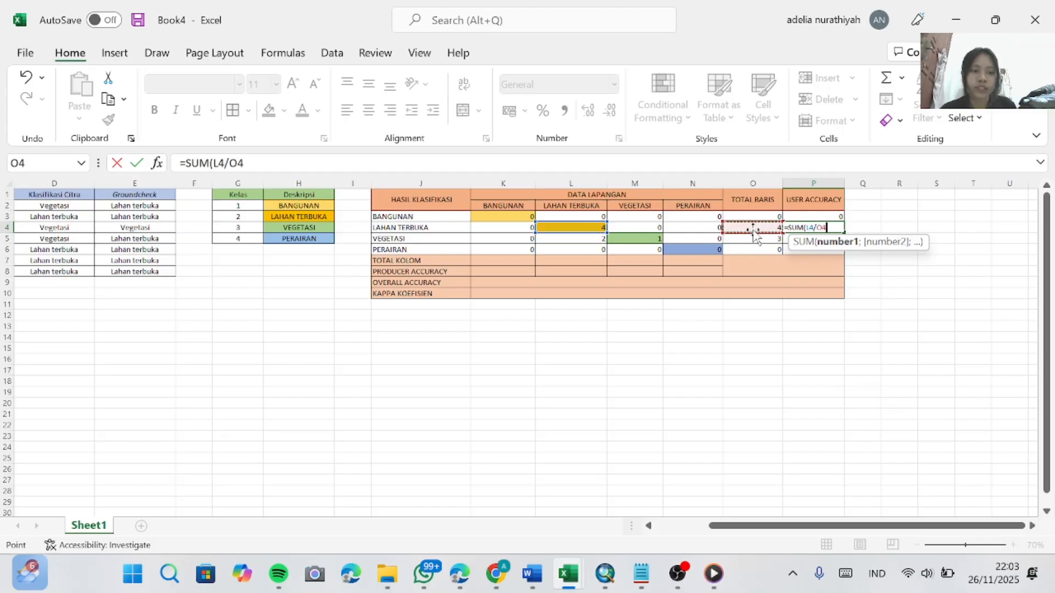
pyautogui.press('Return')
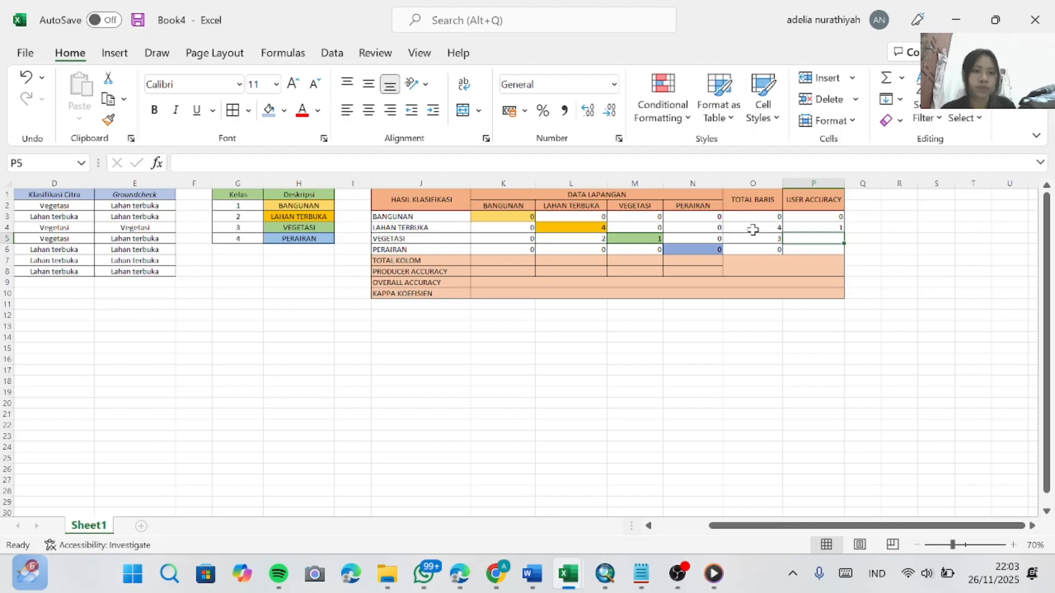
# - Copy the LAHAN TERBUKA user accuracy formula down to VEGETASI and PERAIRAN, and replace the PERAIRAN result with 0
pyautogui.click(812, 230)
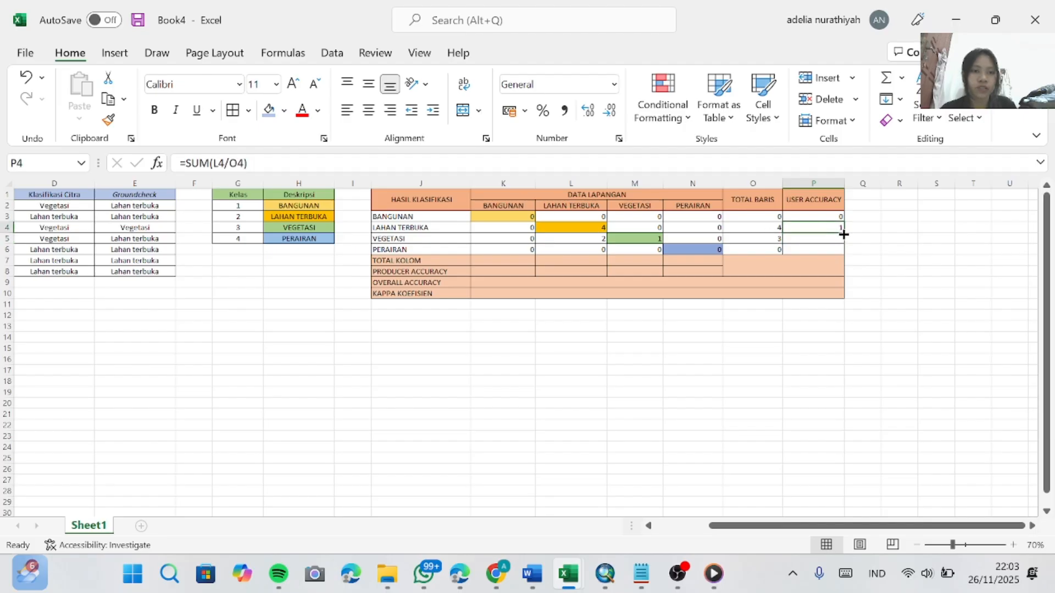
pyautogui.moveTo(844, 235); pyautogui.dragTo(842, 259)
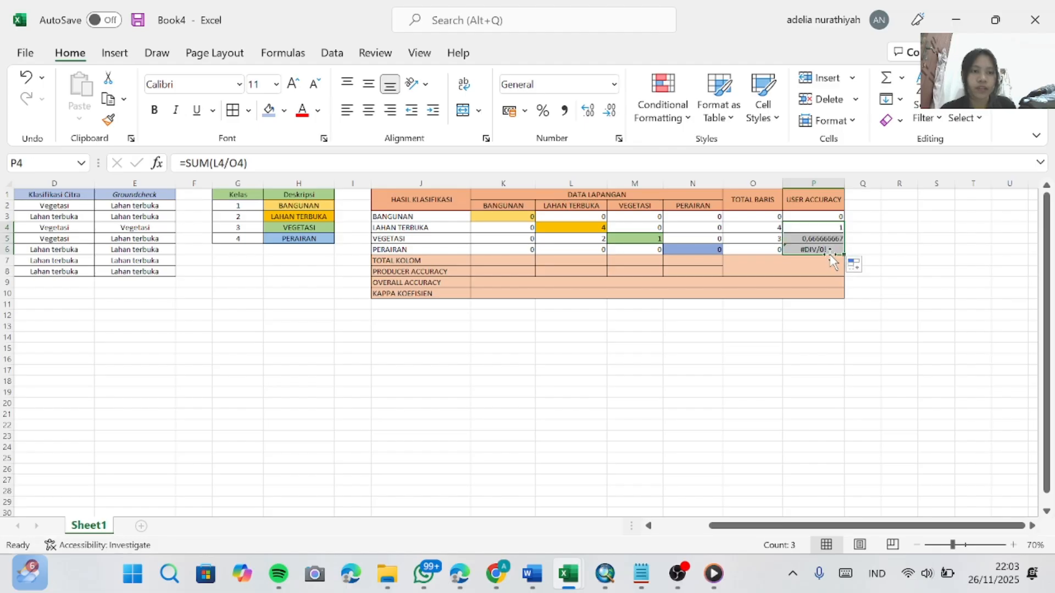
pyautogui.click(890, 245)
pyautogui.click(818, 250)
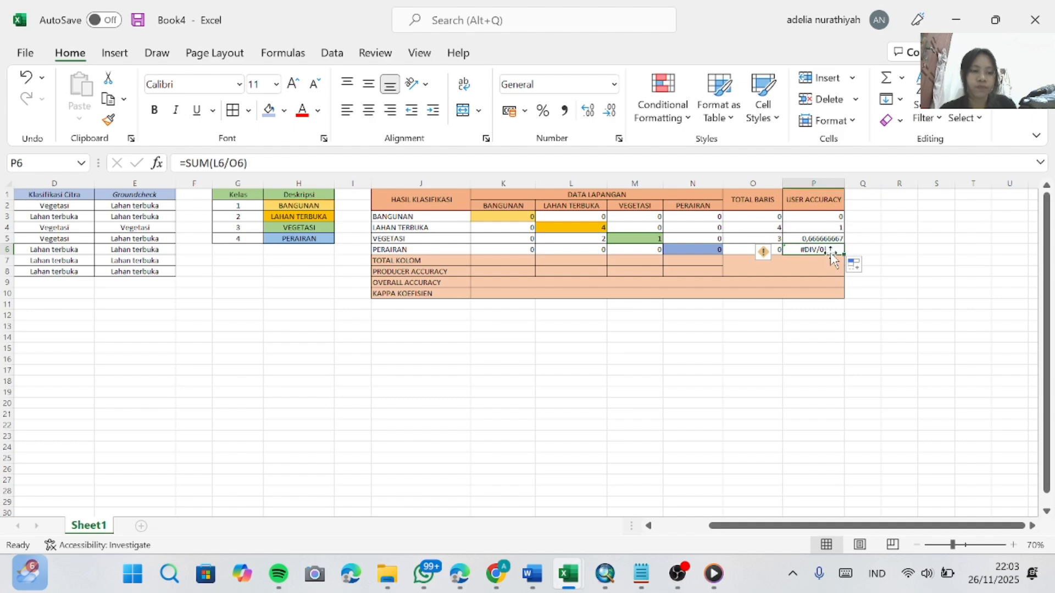
pyautogui.press('BackSpace')
pyautogui.write('0')
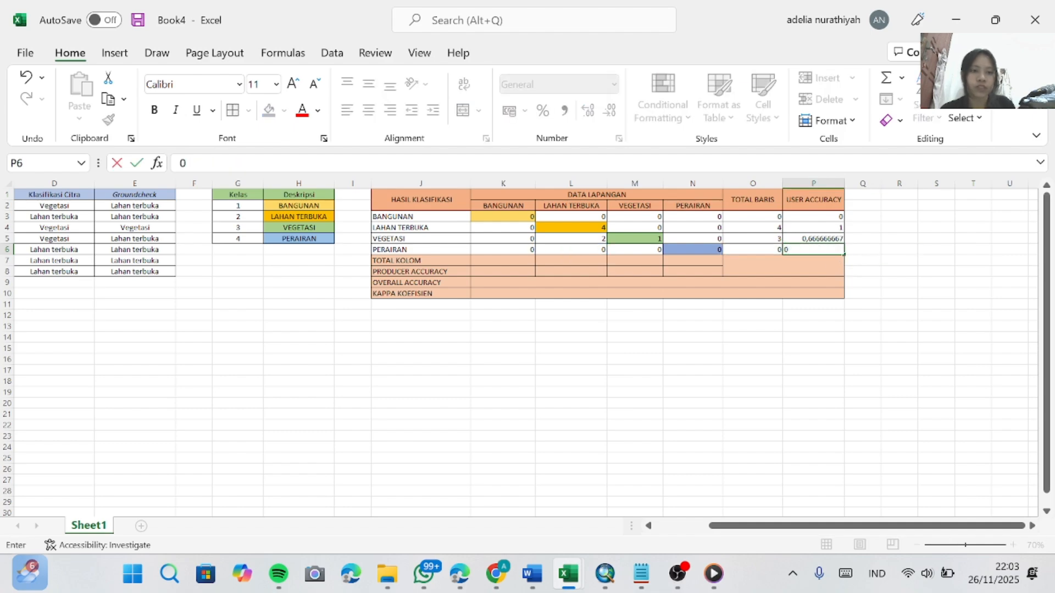
pyautogui.click(824, 318)
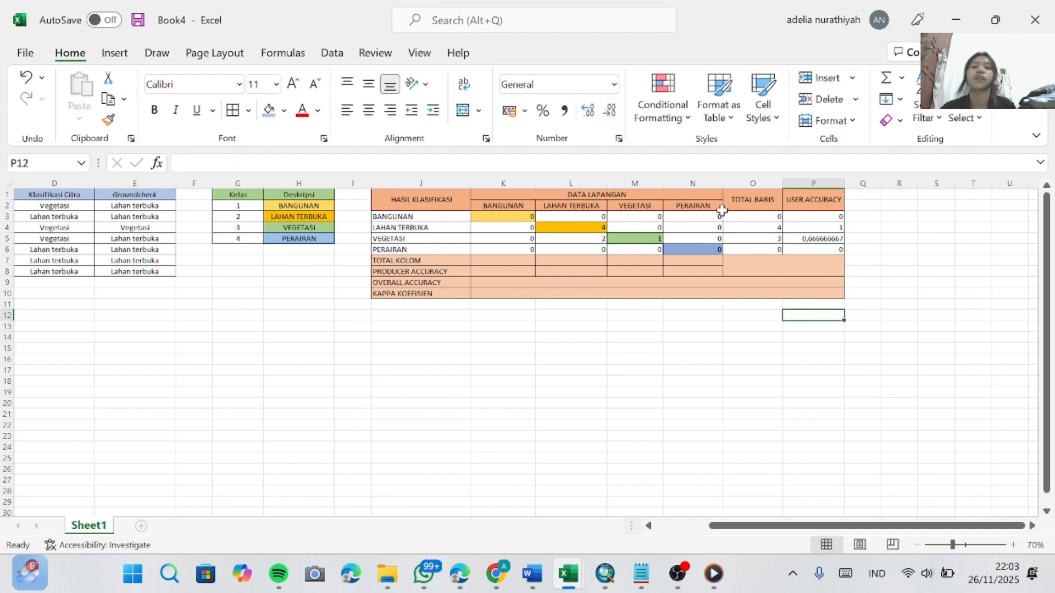
# - Fill the TOTAL KOLOM row with 0 for BANGUNAN and the formula =L4+L6 for LAHAN TERBUKA
pyautogui.click(528, 265)
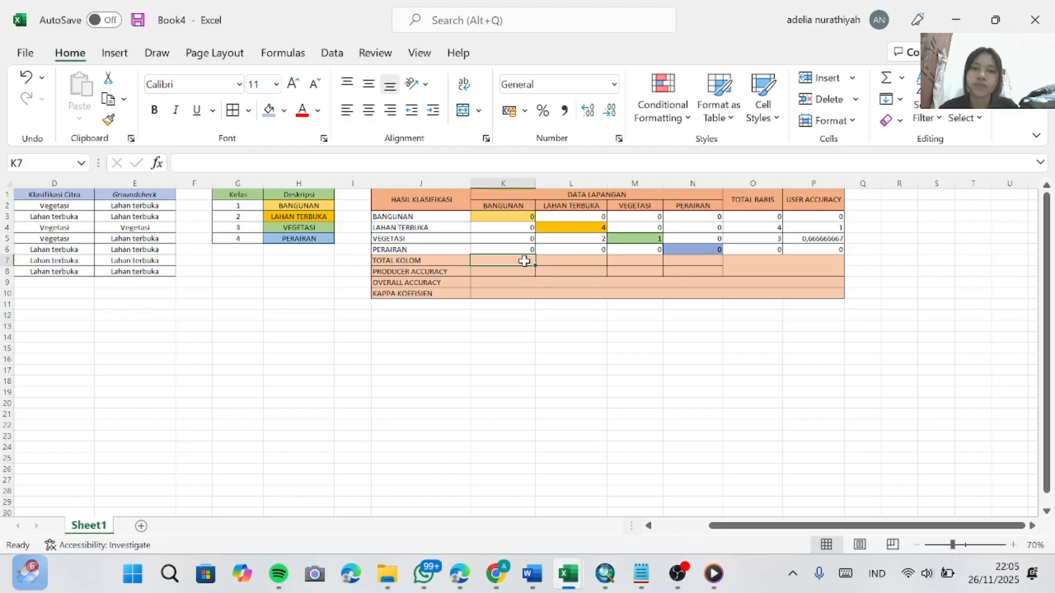
pyautogui.write('0')
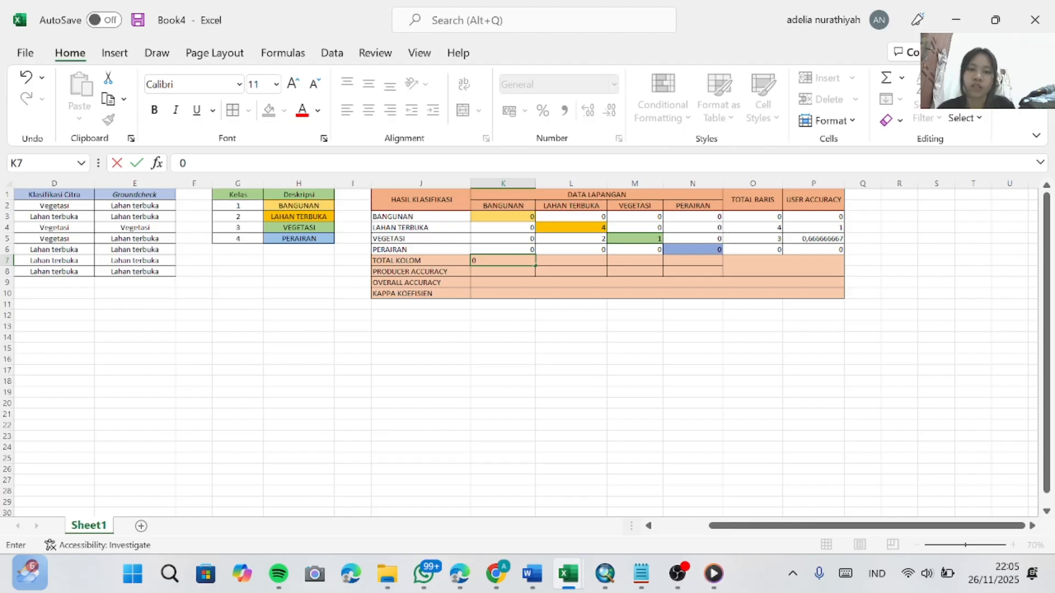
pyautogui.click(556, 261)
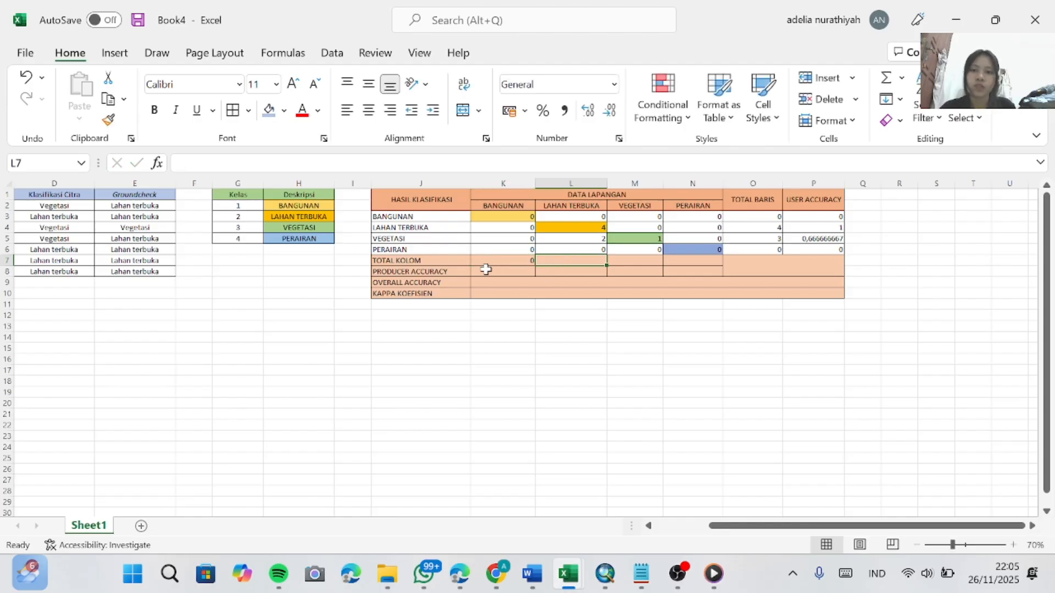
pyautogui.write('=')
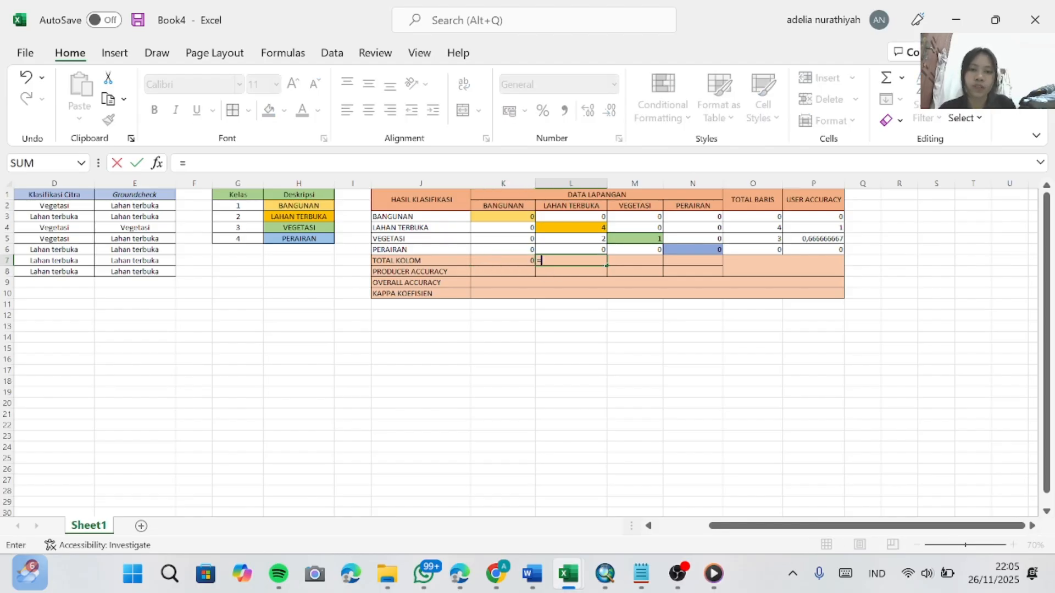
pyautogui.click(585, 229)
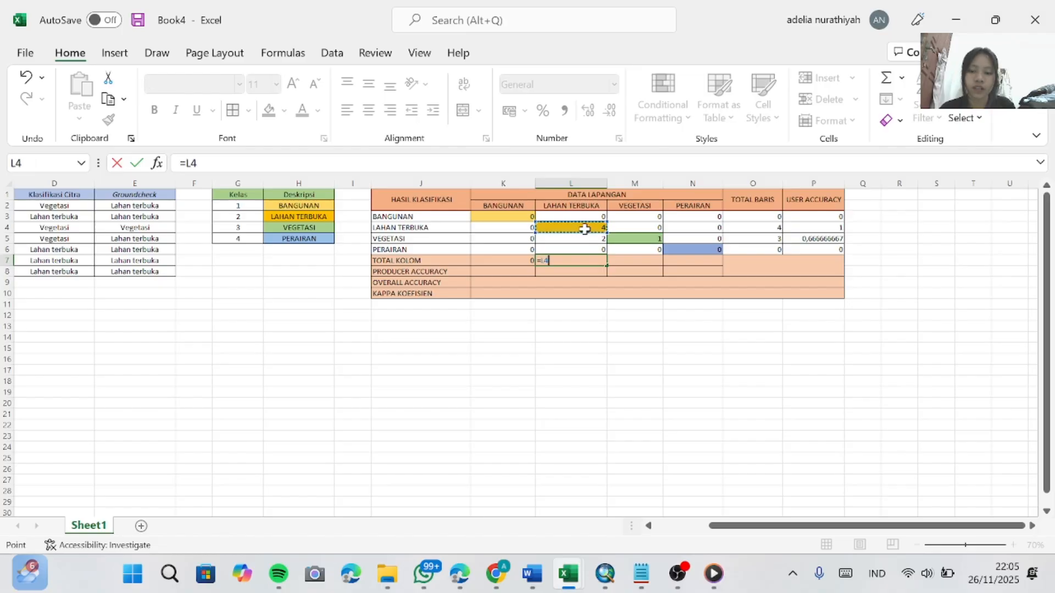
pyautogui.write('+')
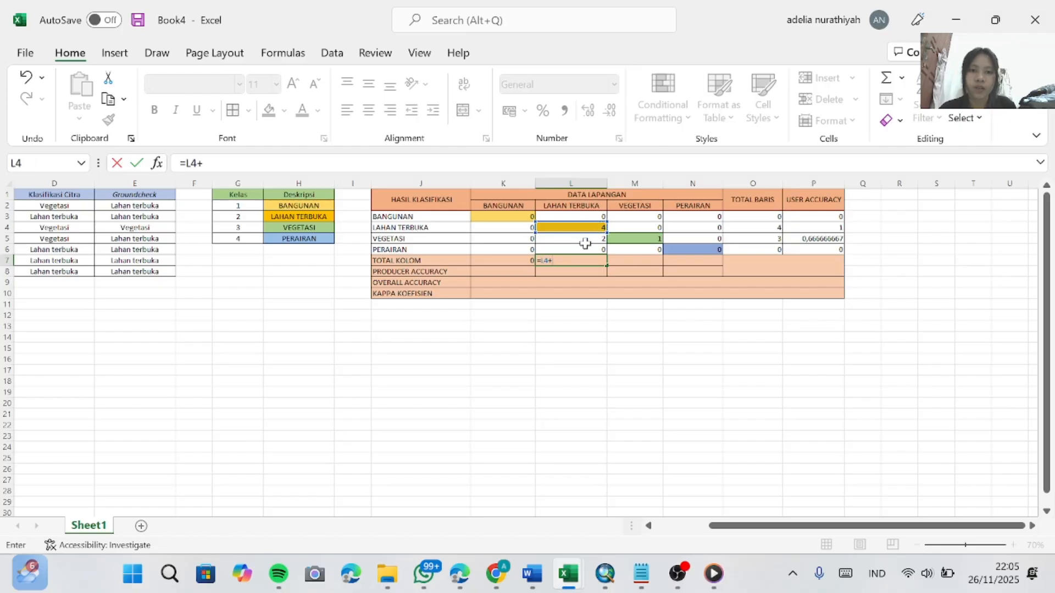
pyautogui.click(585, 245)
pyautogui.press('Return')
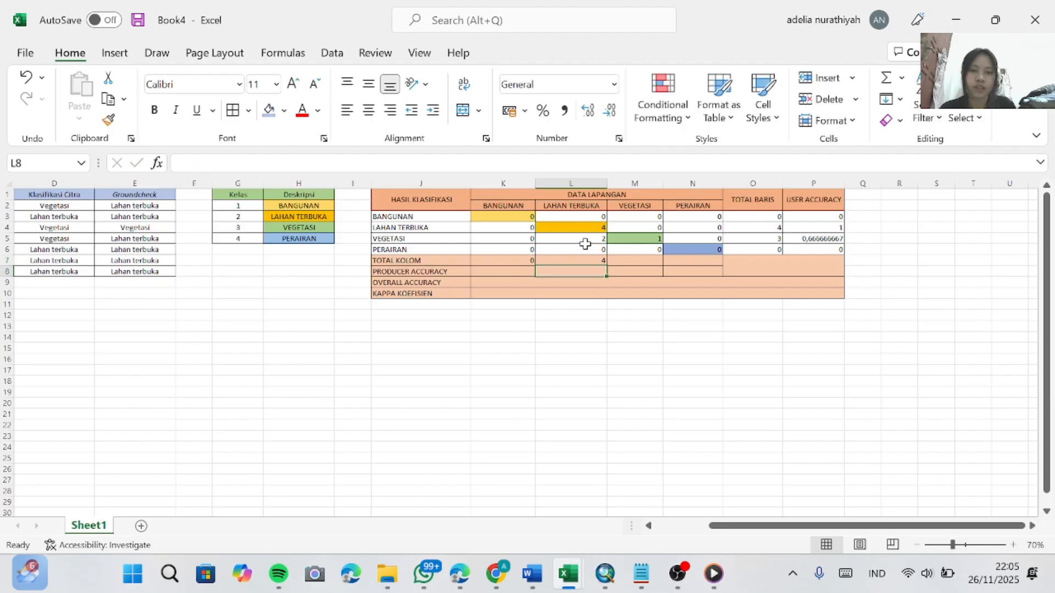
# - Enter 1 for VEGETASI and 0 for PERAIRAN in the TOTAL KOLOM row
pyautogui.click(640, 271)
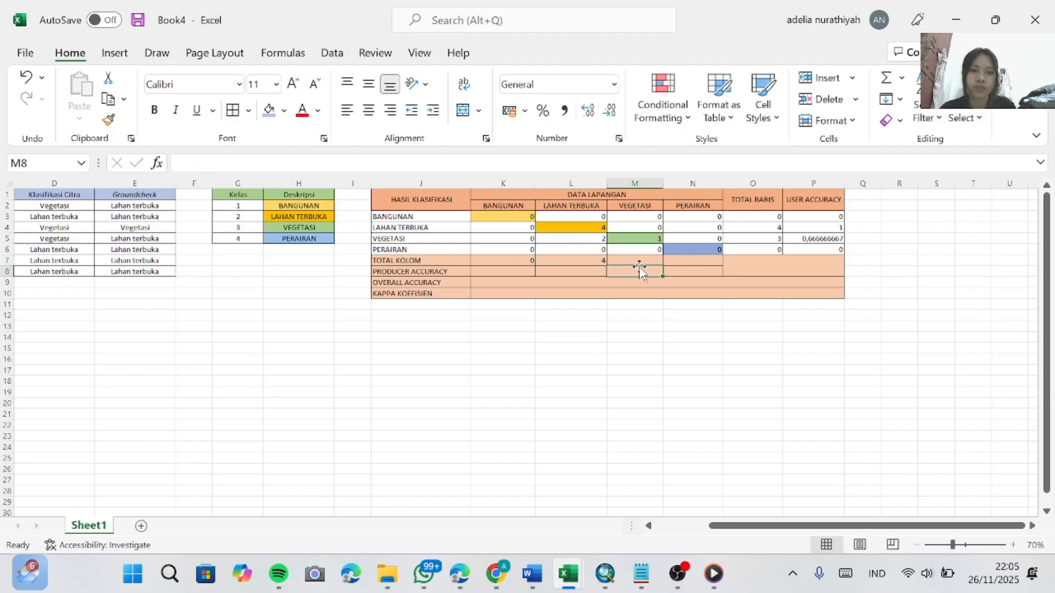
pyautogui.click(640, 260)
pyautogui.write('1')
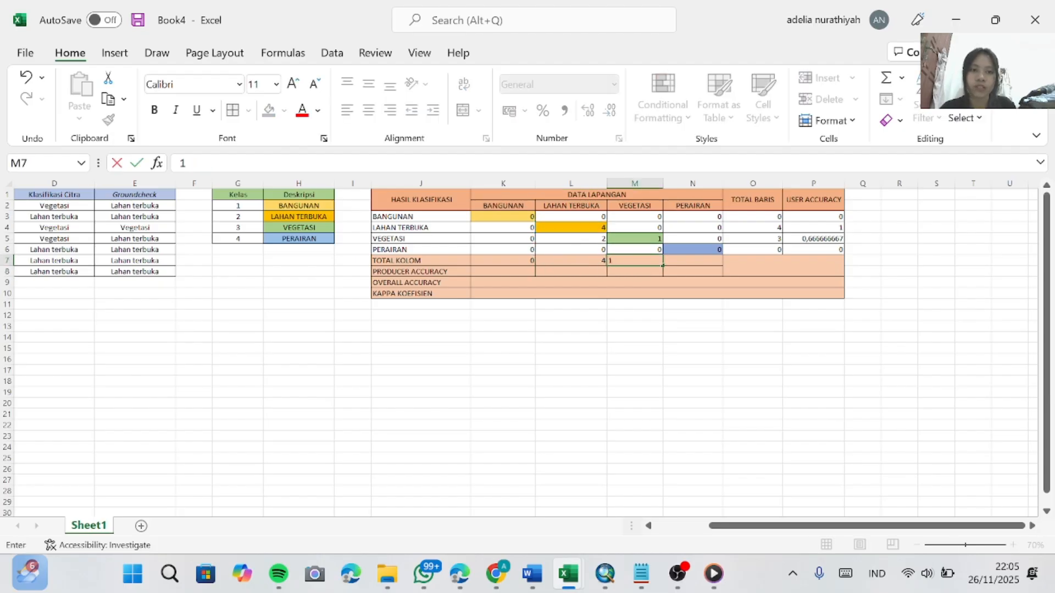
pyautogui.click(690, 261)
pyautogui.write('0')
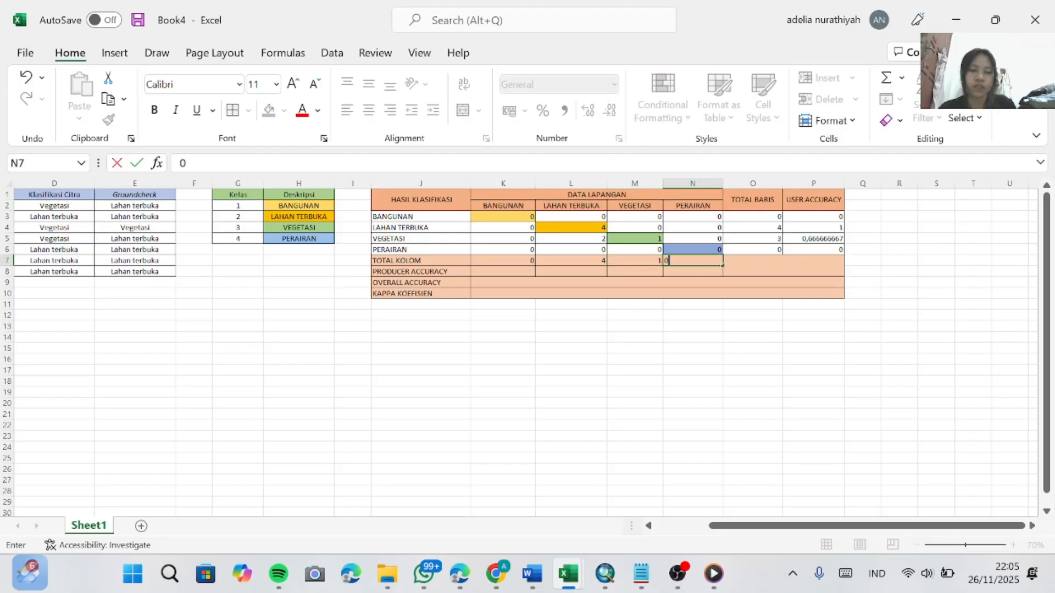
# - Calculate the grand total beside the TOTAL KOLOM row in merged cell O7 with the formula =SUM(K7:N7)
pyautogui.click(753, 274)
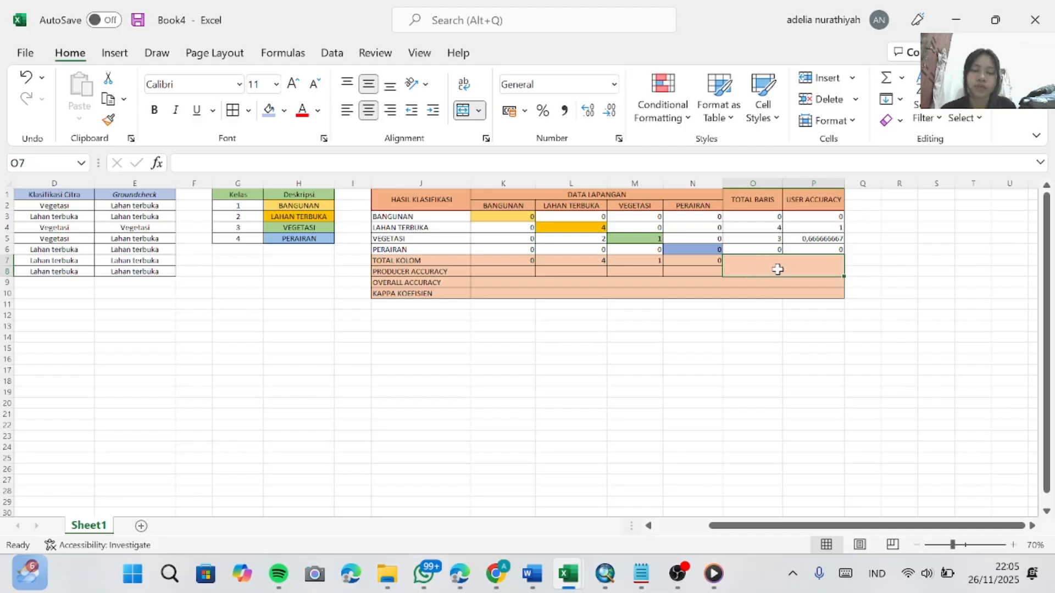
pyautogui.write('=')
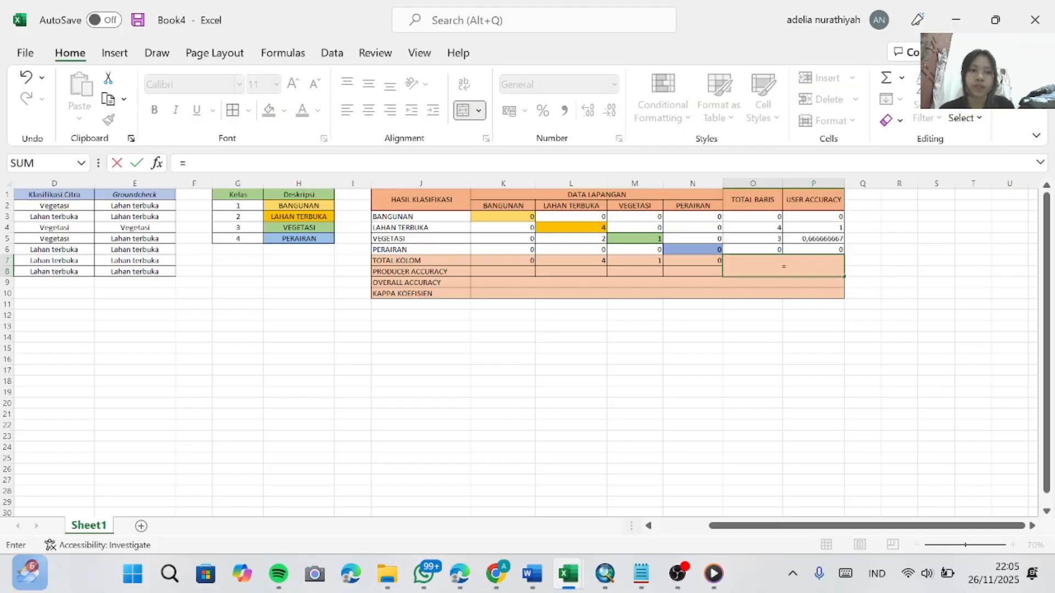
pyautogui.write('sum')
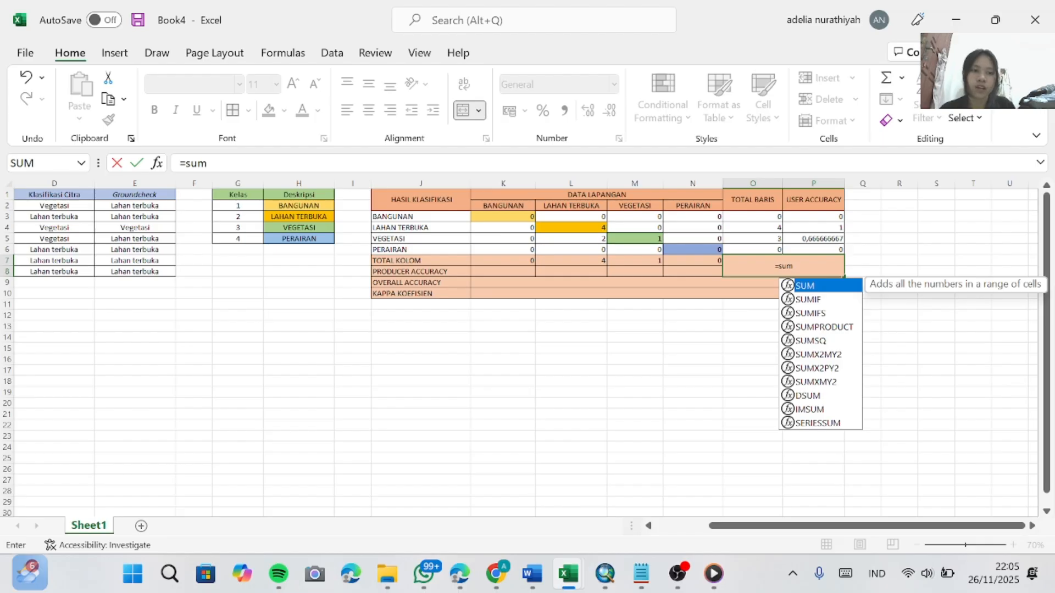
pyautogui.doubleClick(796, 287)
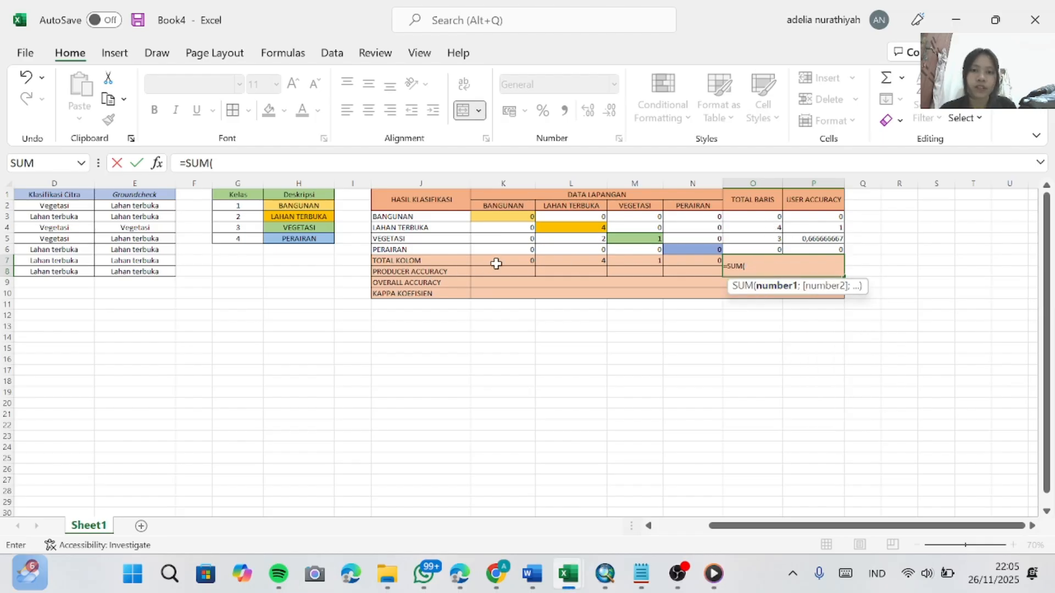
pyautogui.moveTo(496, 264); pyautogui.dragTo(691, 262)
pyautogui.press('Return')
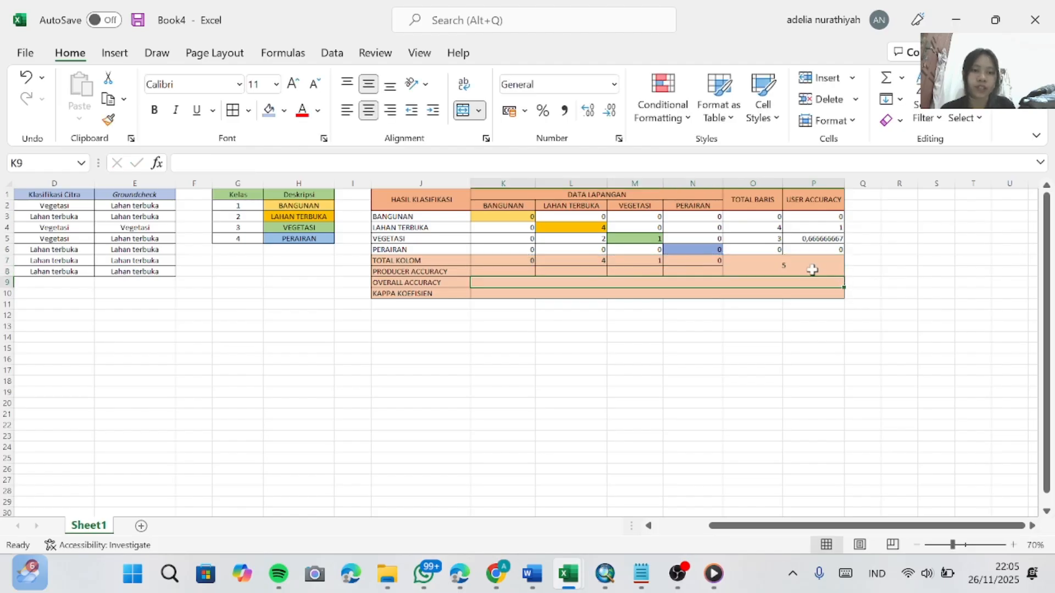
pyautogui.click(812, 270)
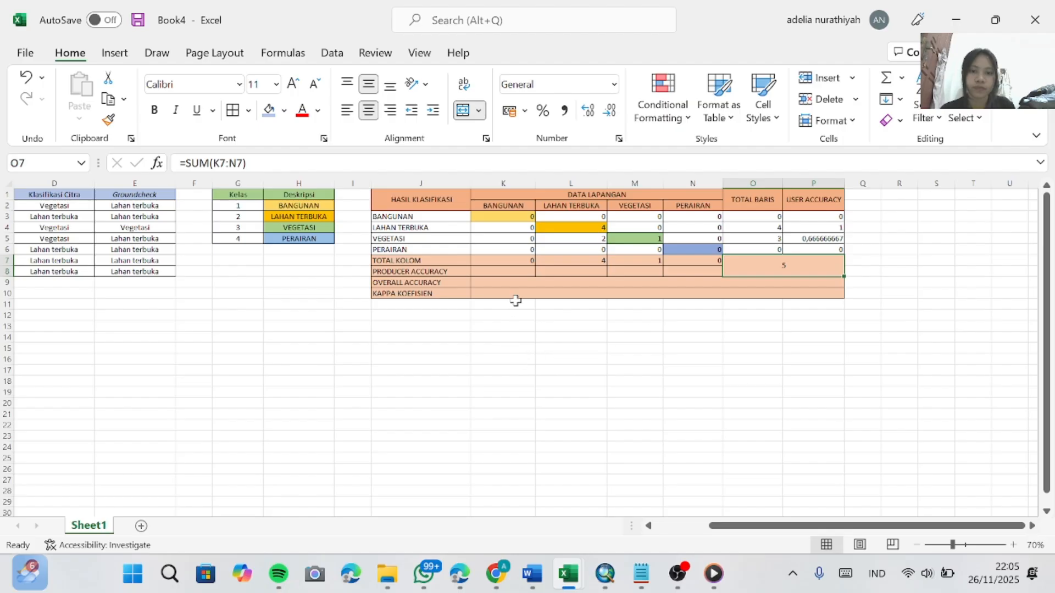
# - Enter 0 as the PRODUCER ACCURACY of the BANGUNAN column
pyautogui.click(515, 272)
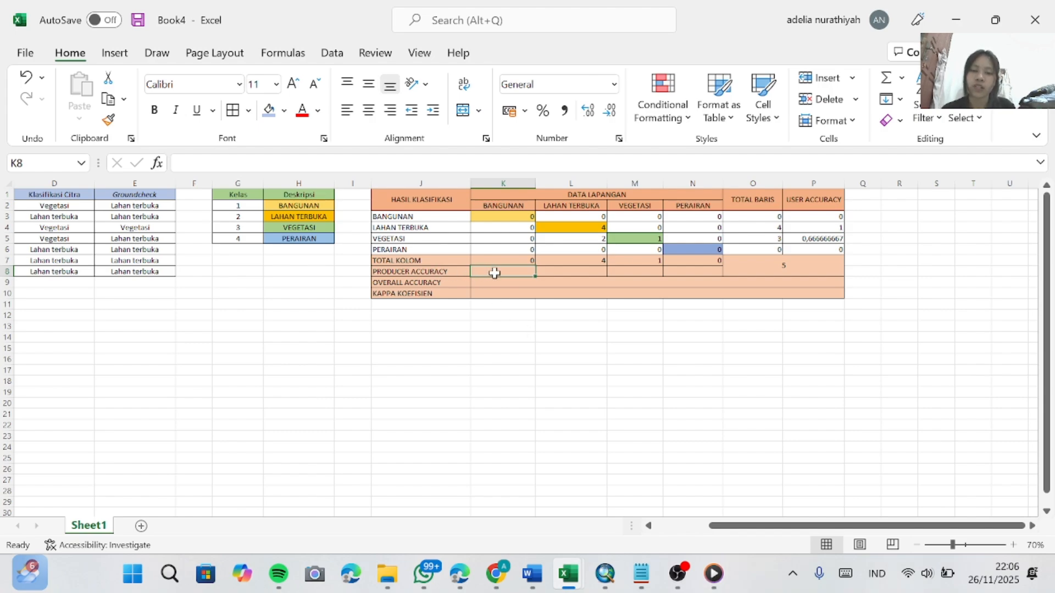
pyautogui.write('=sum')
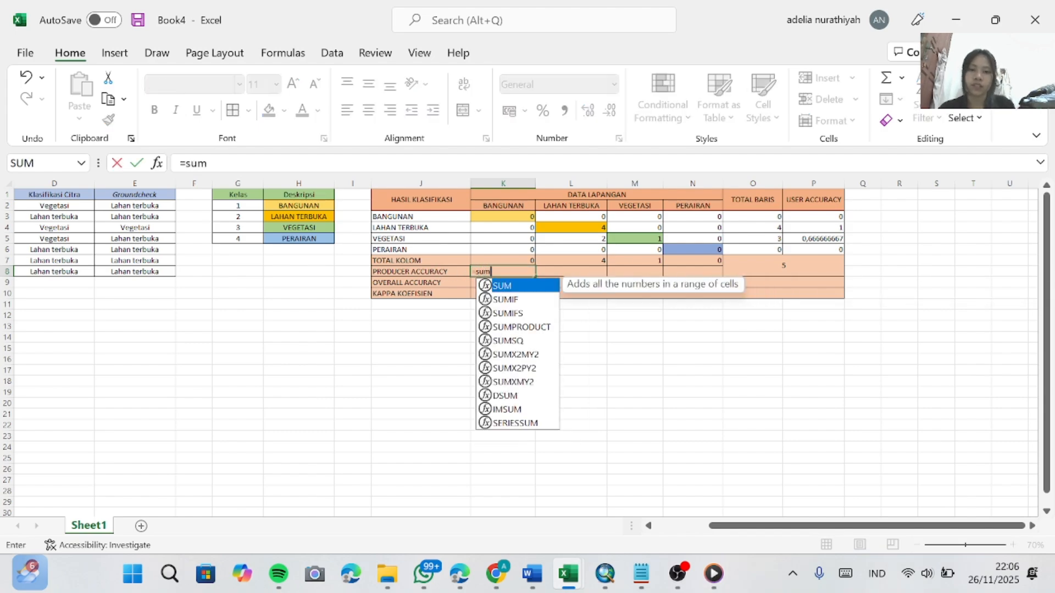
pyautogui.doubleClick(503, 286)
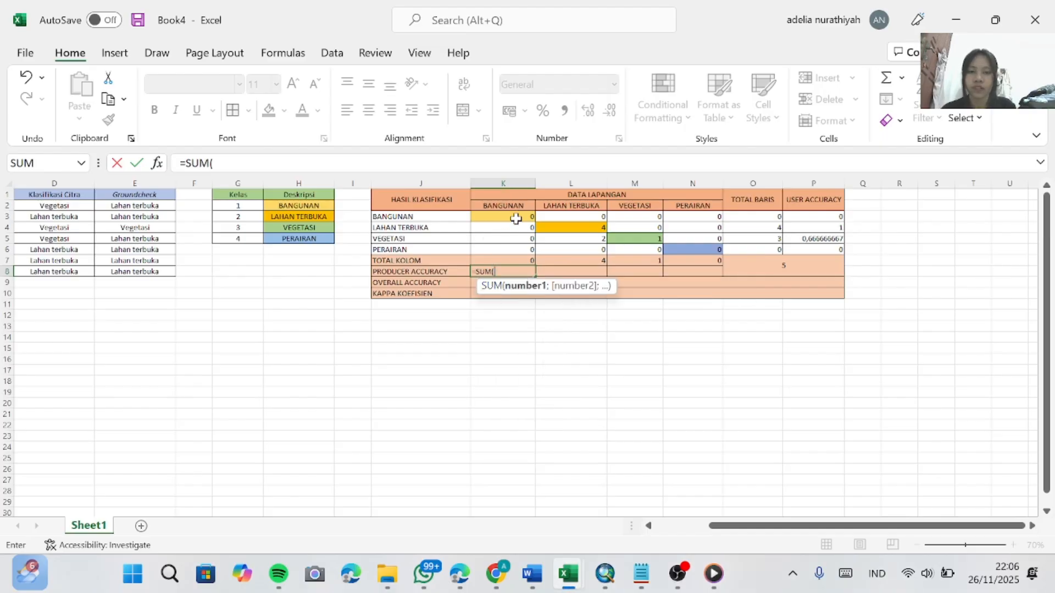
pyautogui.press('BackSpace')
pyautogui.press('BackSpace')
pyautogui.press('BackSpace')
pyautogui.press('BackSpace')
pyautogui.press('BackSpace')
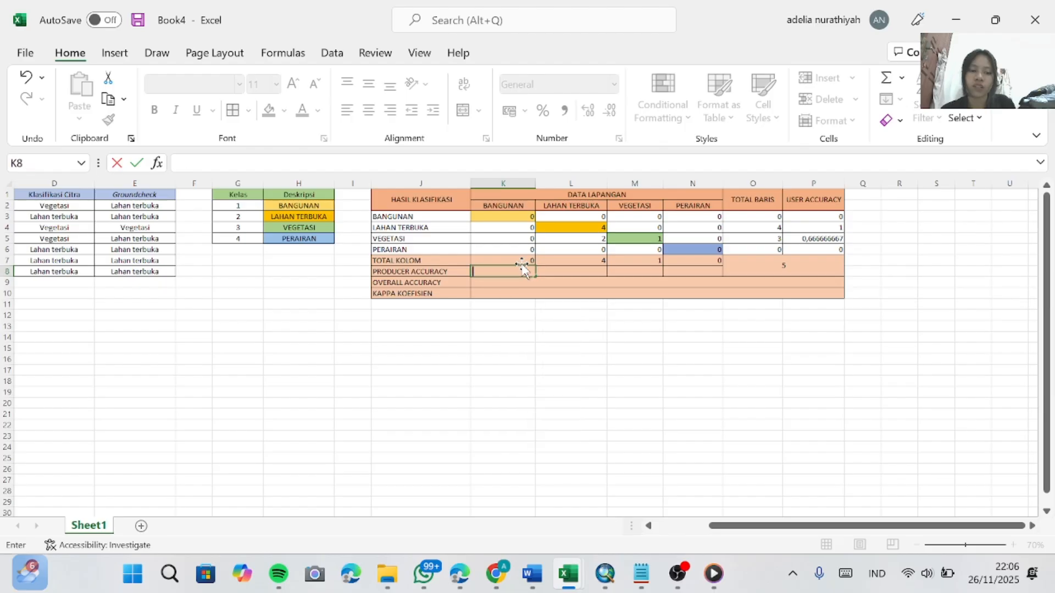
# - Calculate the PRODUCER ACCURACY of the LAHAN TERBUKA column in L8 with the formula =SUM(L4/L7)
pyautogui.click(558, 271)
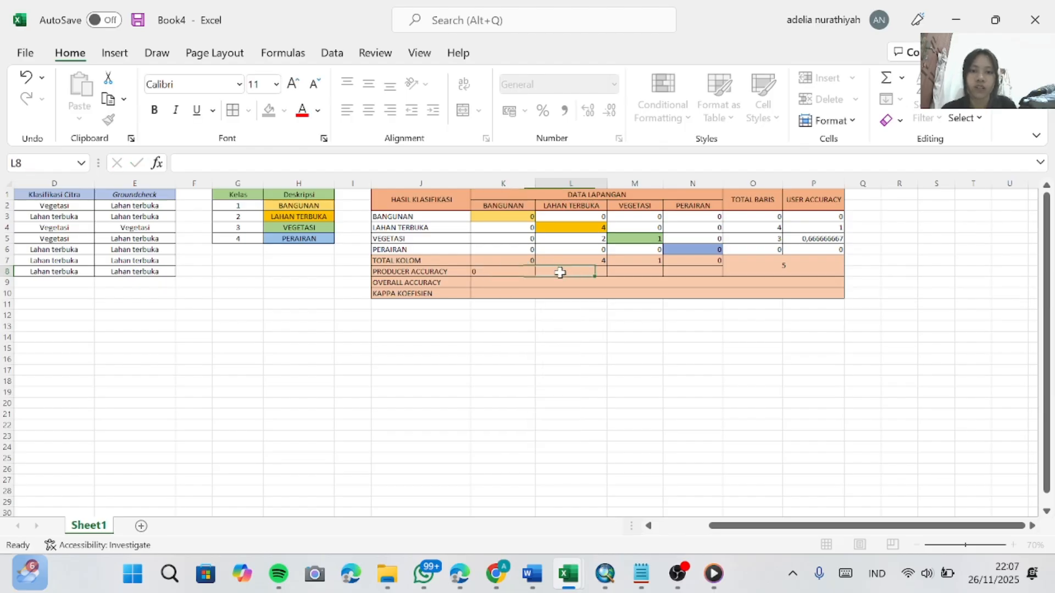
pyautogui.write('=sum')
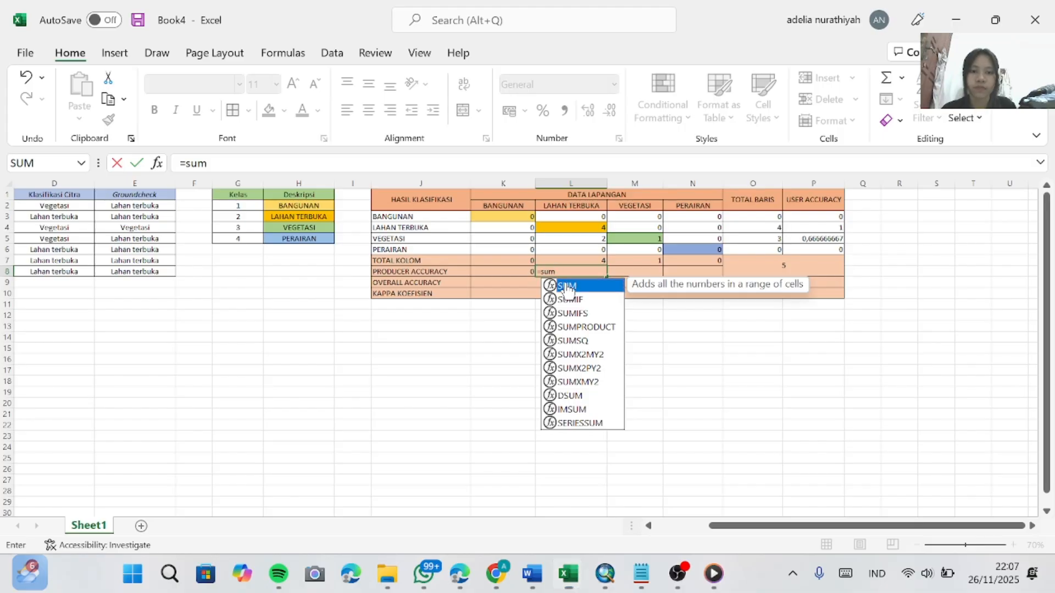
pyautogui.doubleClick(567, 286)
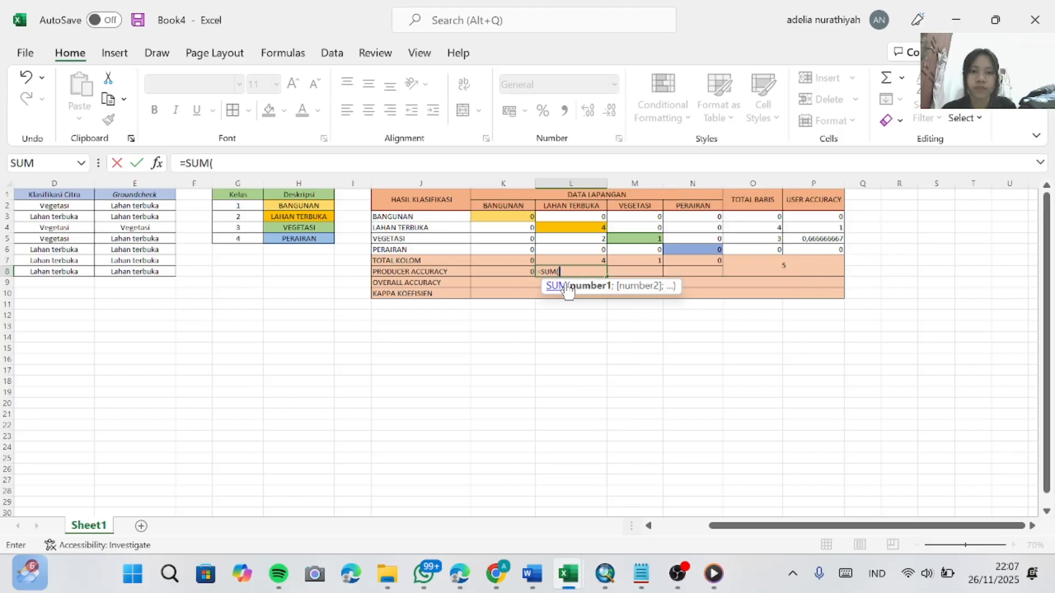
pyautogui.click(574, 230)
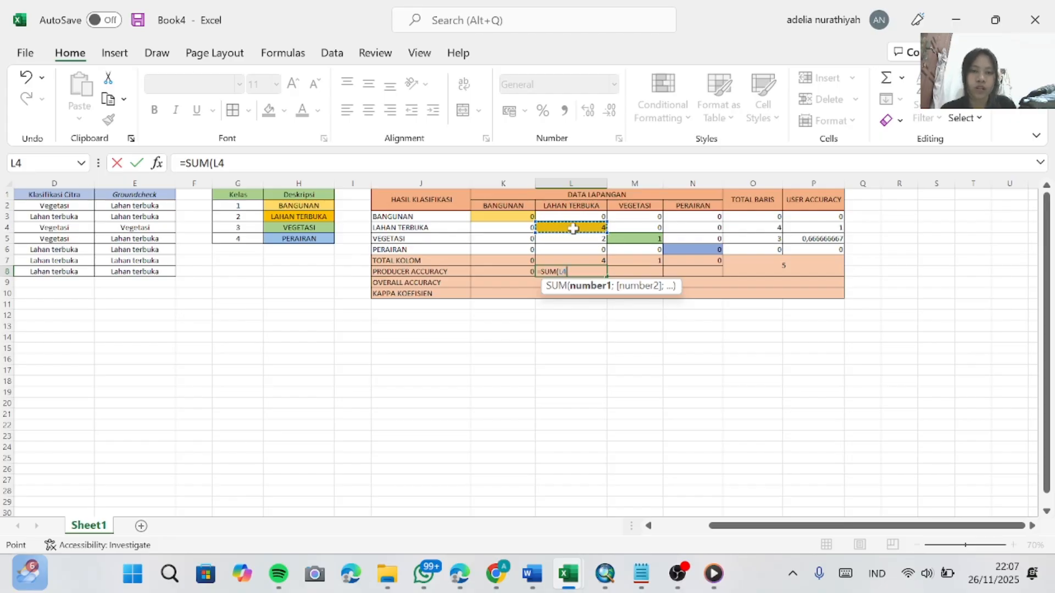
pyautogui.write('/')
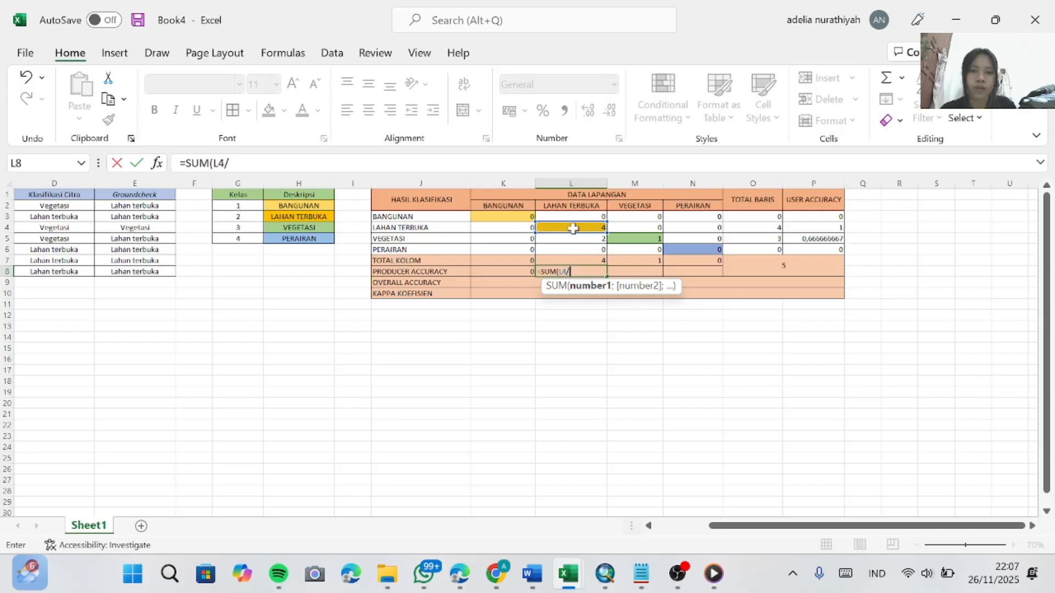
pyautogui.click(563, 260)
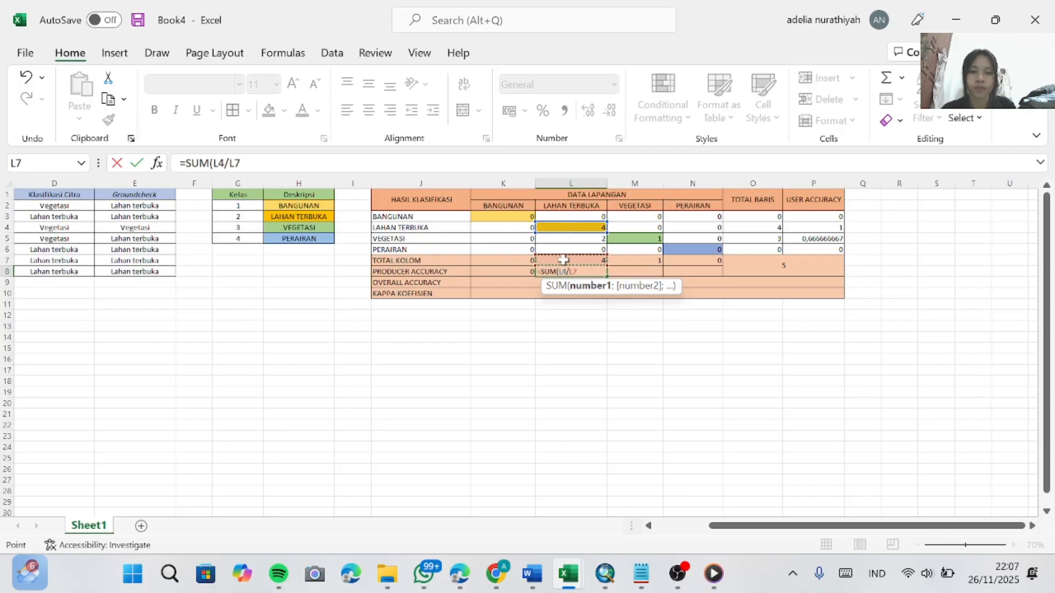
pyautogui.press('Return')
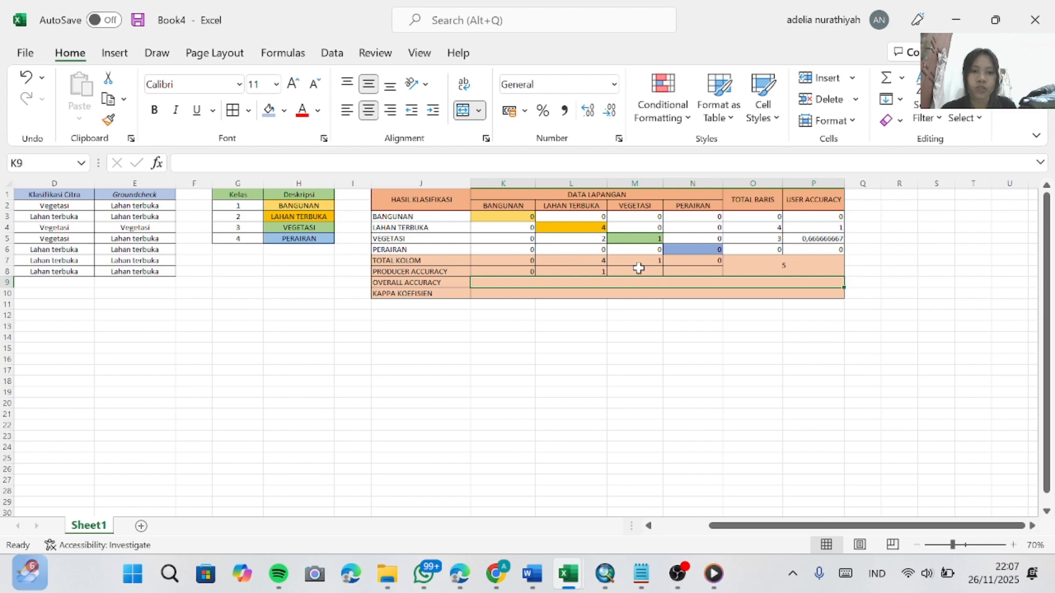
# - Calculate the PRODUCER ACCURACY of the VEGETASI column in M8 with the formula =SUM(M5/M7)
pyautogui.click(640, 273)
pyautogui.write('=sum')
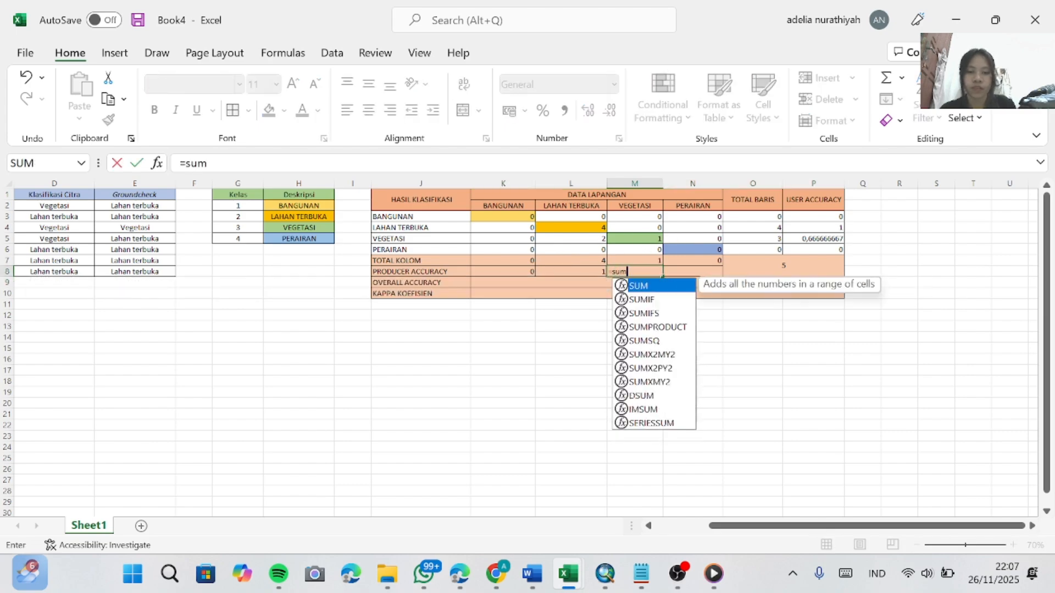
pyautogui.doubleClick(644, 286)
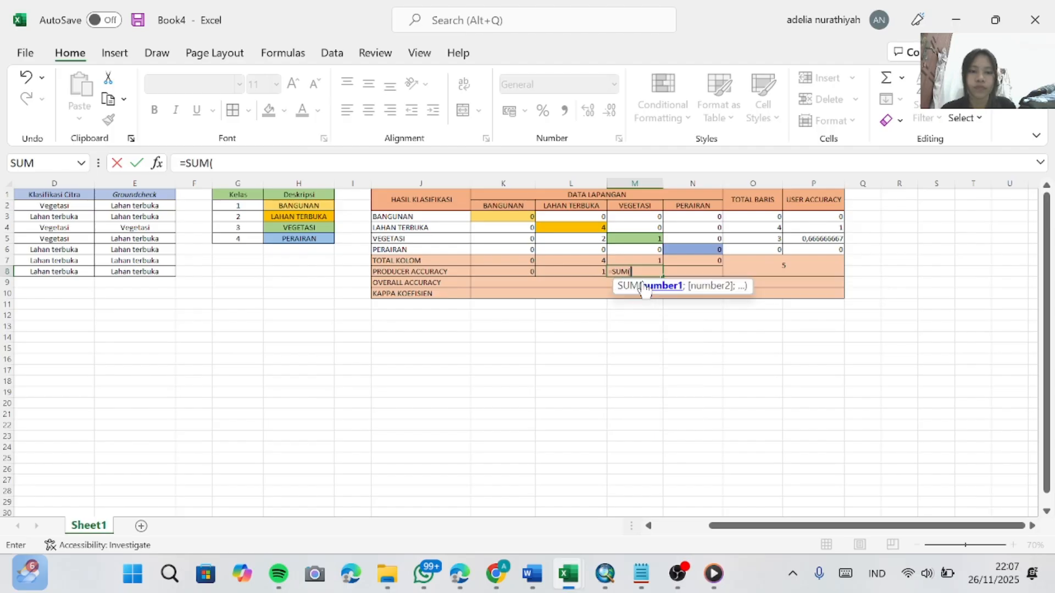
pyautogui.click(642, 236)
pyautogui.write('/')
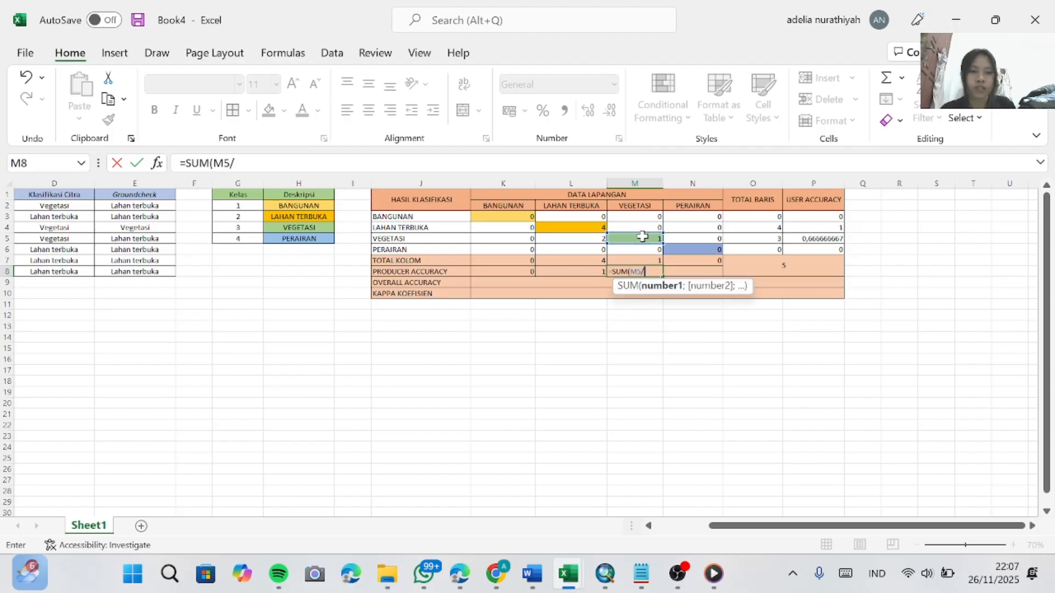
pyautogui.click(648, 261)
pyautogui.press('Return')
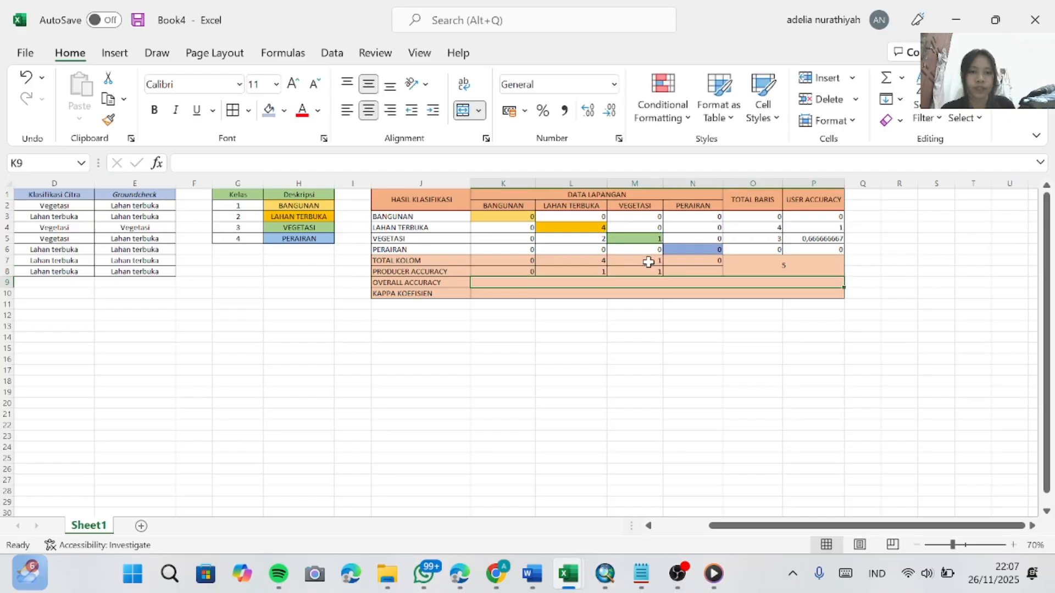
# - Enter 0 as the PRODUCER ACCURACY of the PERAIRAN column
pyautogui.click(694, 270)
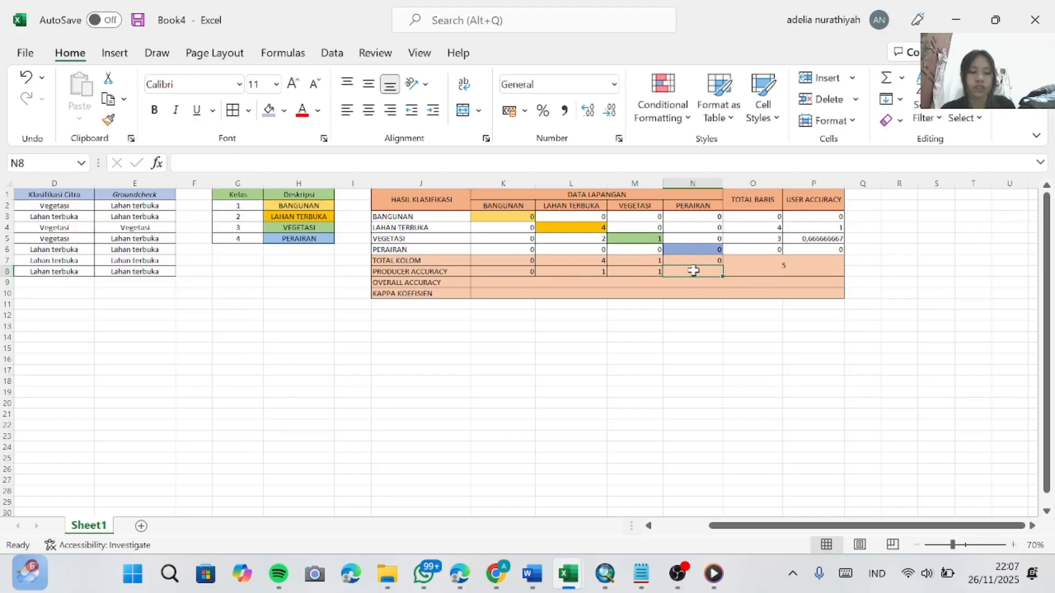
pyautogui.write('0')
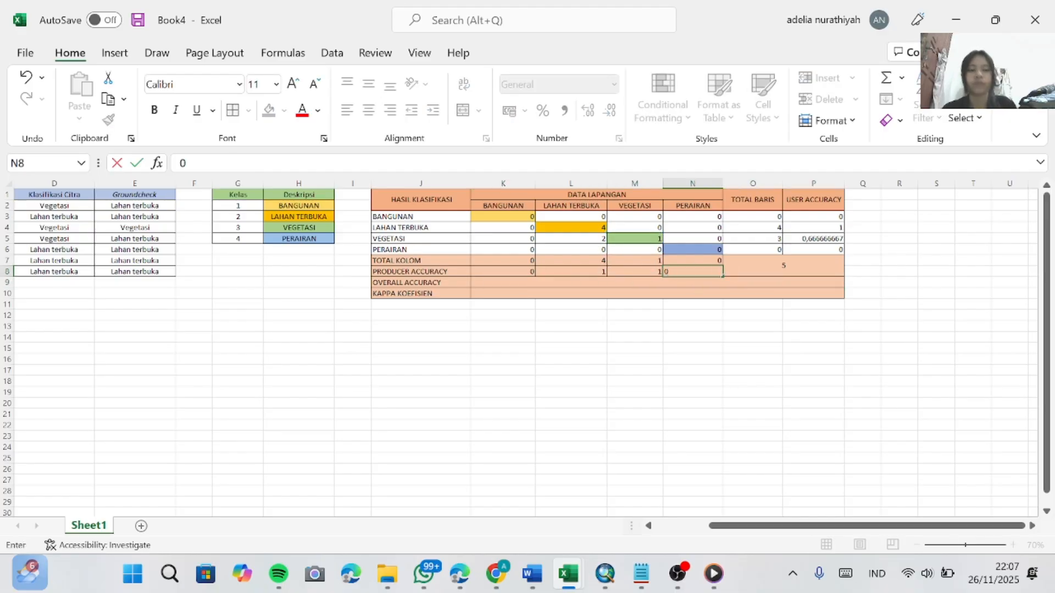
pyautogui.click(690, 312)
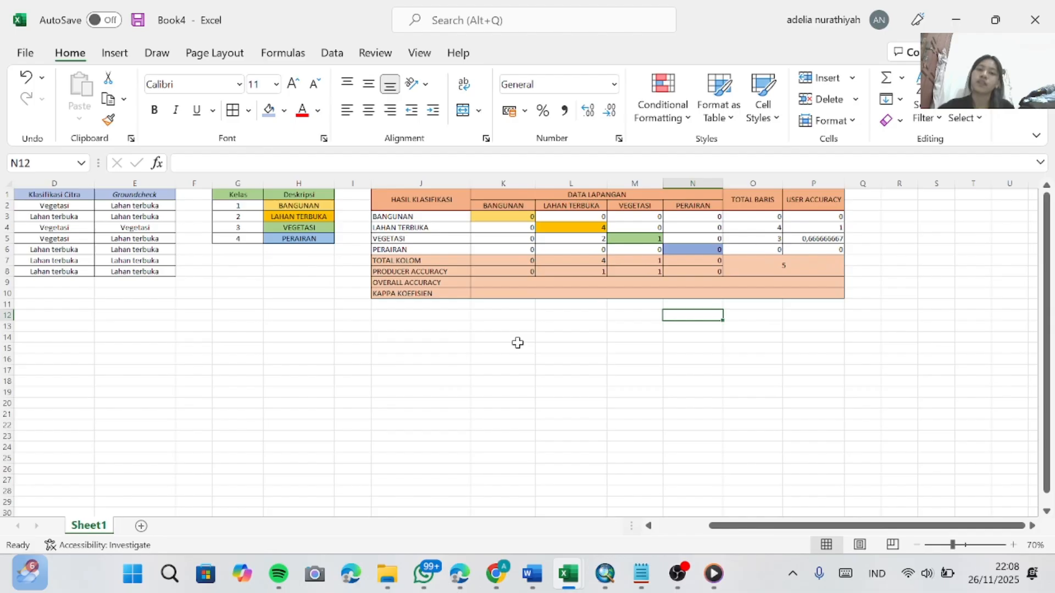
# - Begin the OVERALL ACCURACY formula in K9 by adding the diagonal cells K3, L4, M5 and N6
pyautogui.click(515, 282)
pyautogui.write('=')
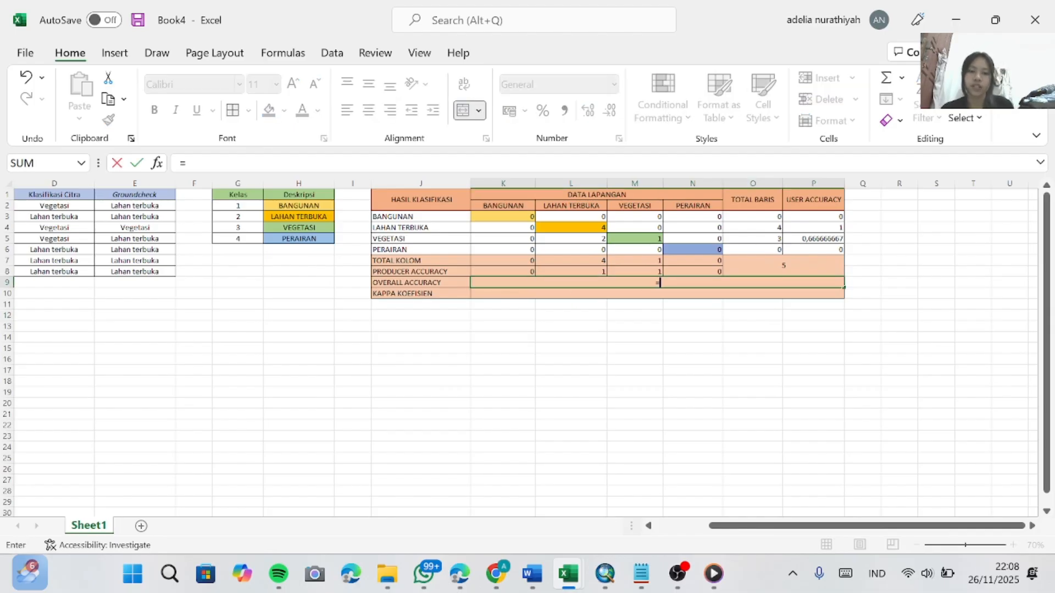
pyautogui.write('sum')
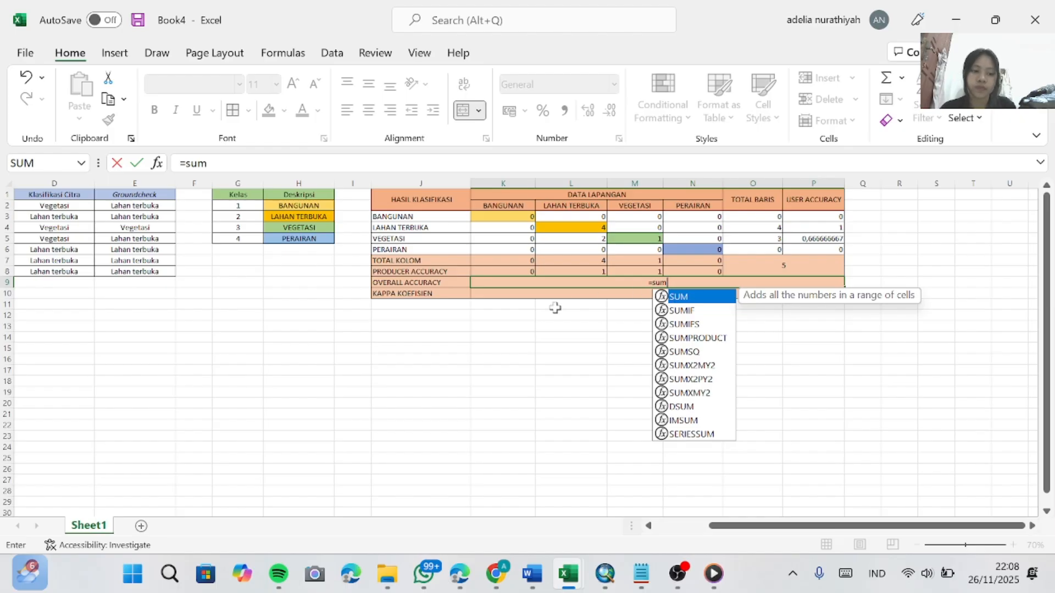
pyautogui.press('BackSpace')
pyautogui.press('BackSpace')
pyautogui.press('BackSpace')
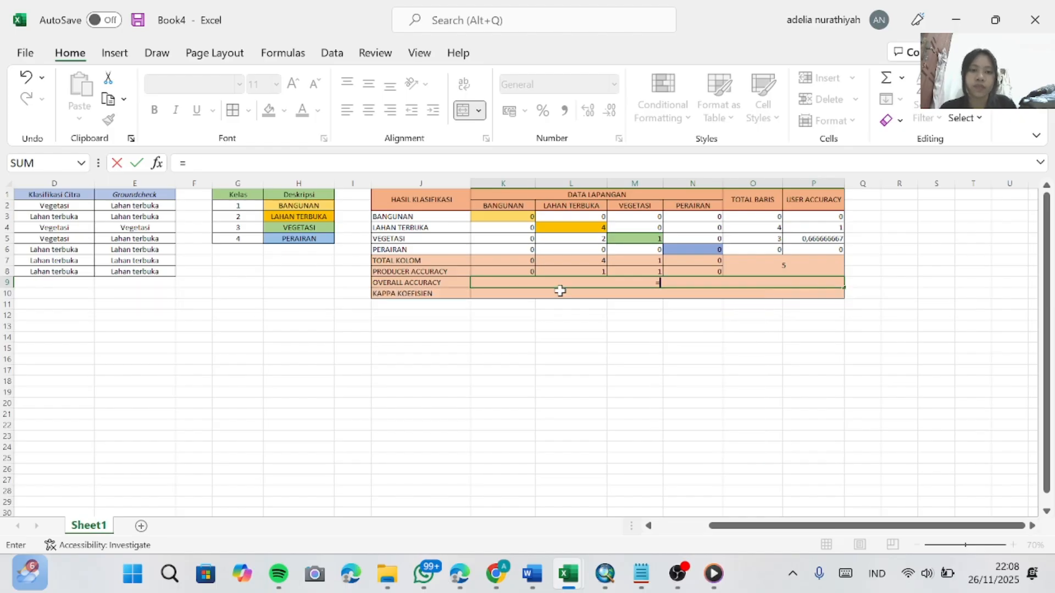
pyautogui.click(514, 217)
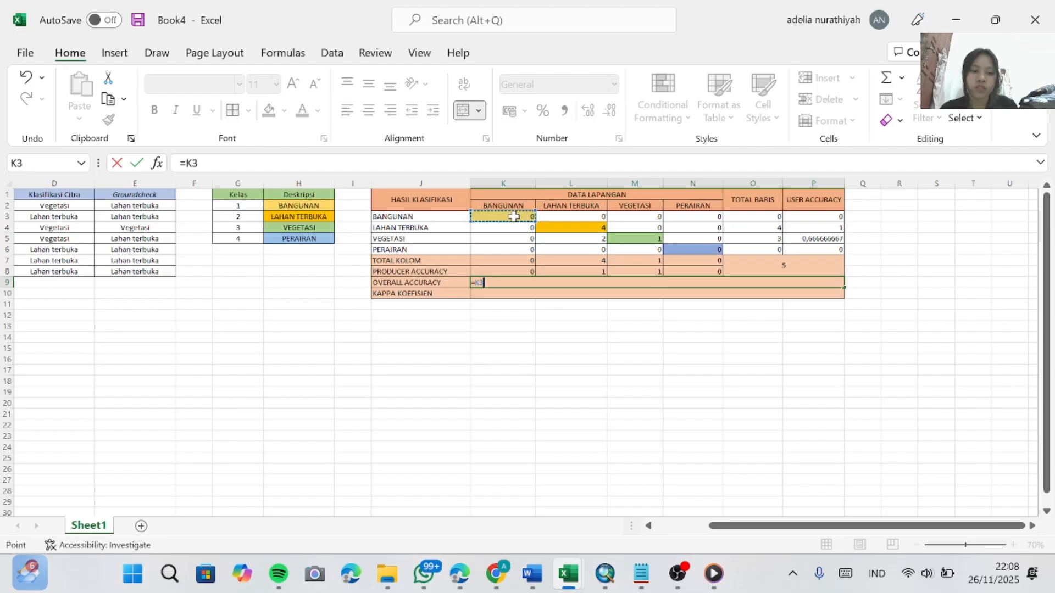
pyautogui.write('+')
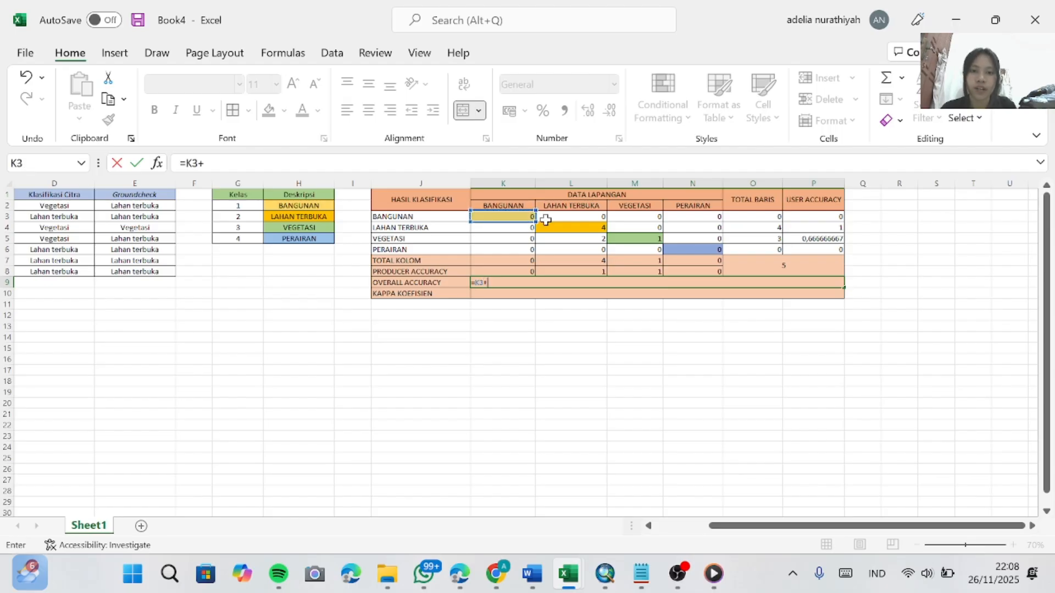
pyautogui.click(568, 238)
pyautogui.click(565, 227)
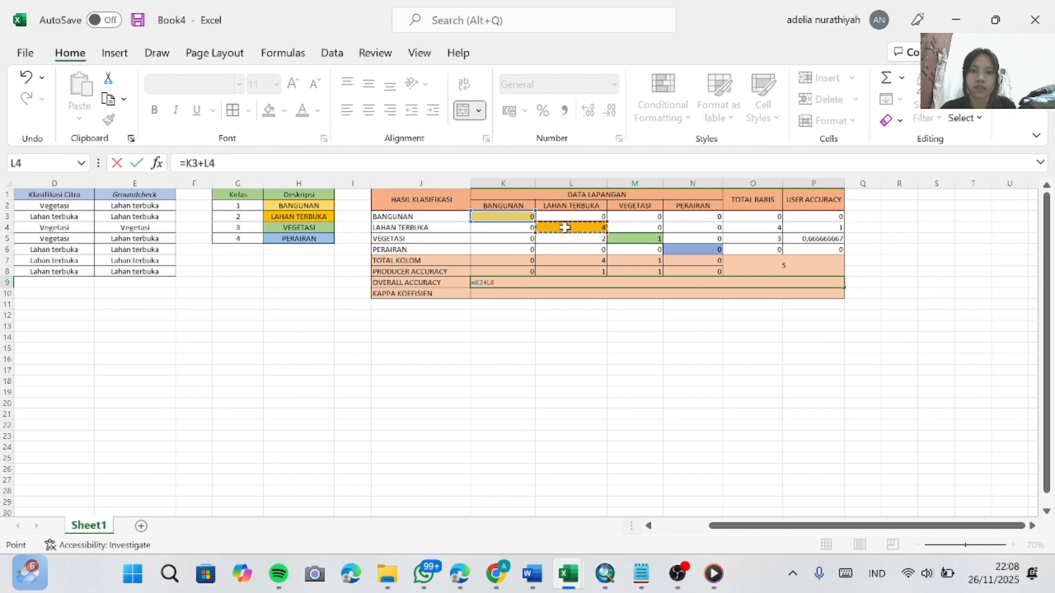
pyautogui.write('+')
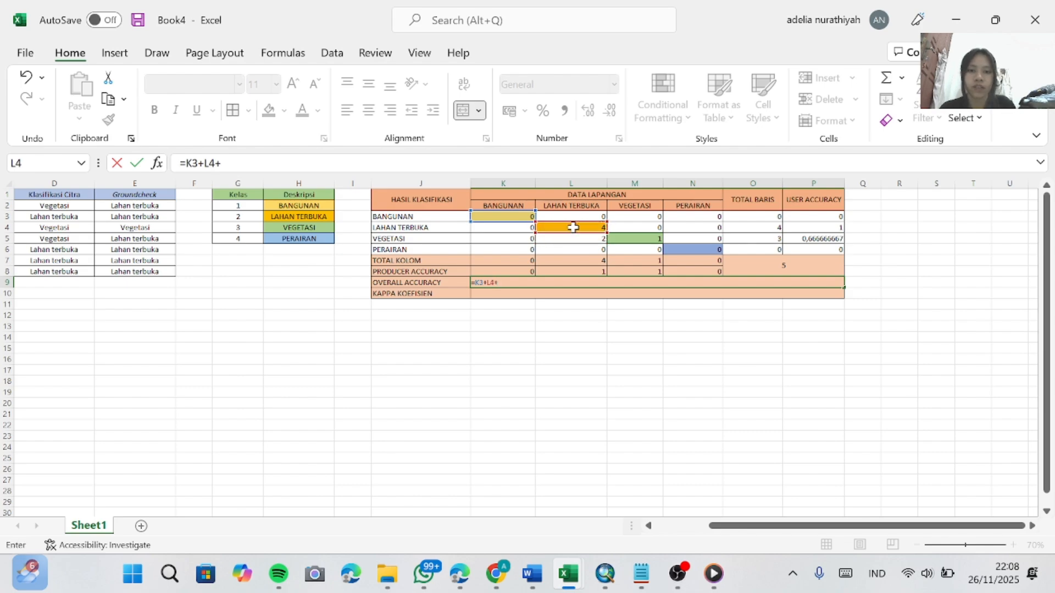
pyautogui.click(621, 240)
pyautogui.write('+')
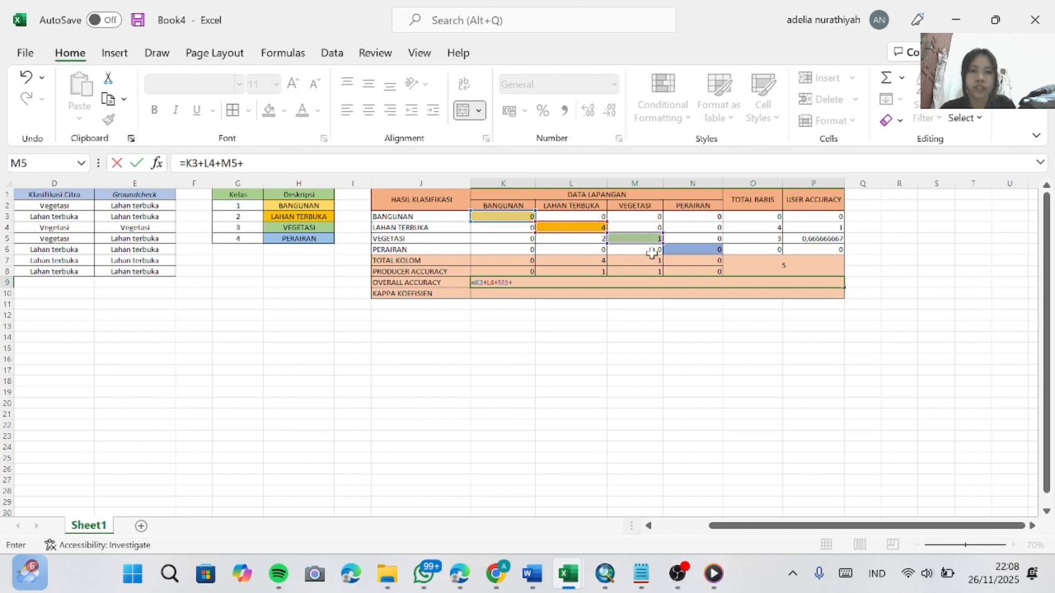
pyautogui.click(683, 250)
pyautogui.write('+')
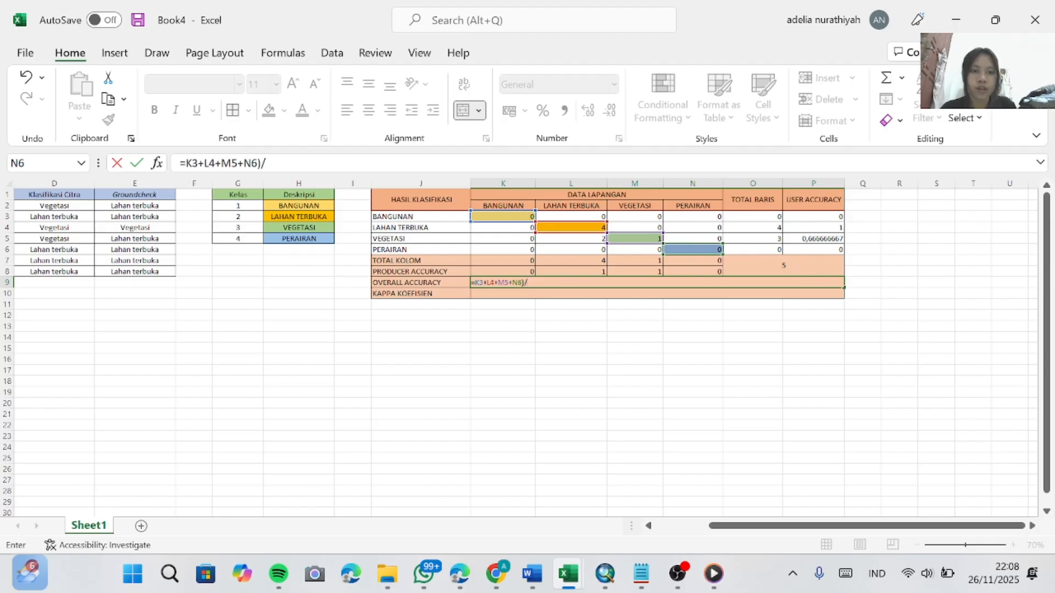
# - Divide the diagonal sum by the overall total in O7, correcting the OVERALL ACCURACY formula to =(K3+L4+M5+N6)/O7
pyautogui.click(785, 269)
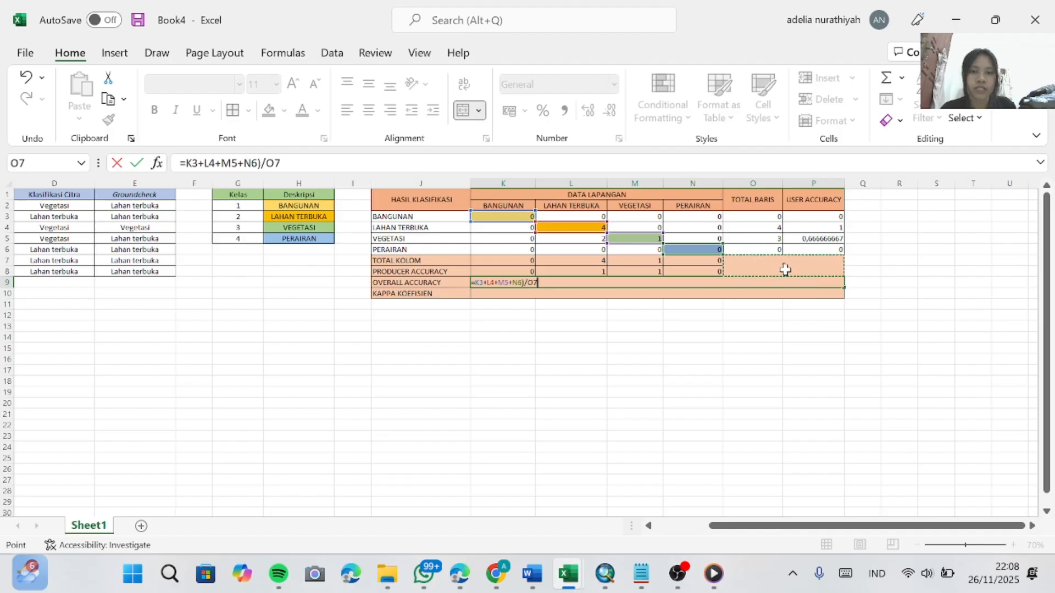
pyautogui.press('Return')
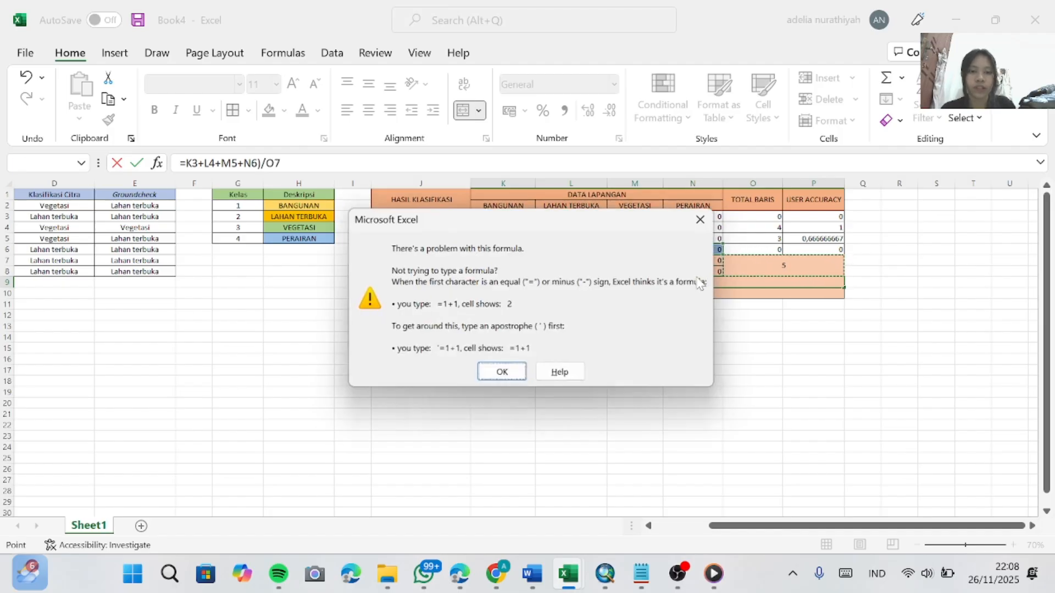
pyautogui.click(501, 377)
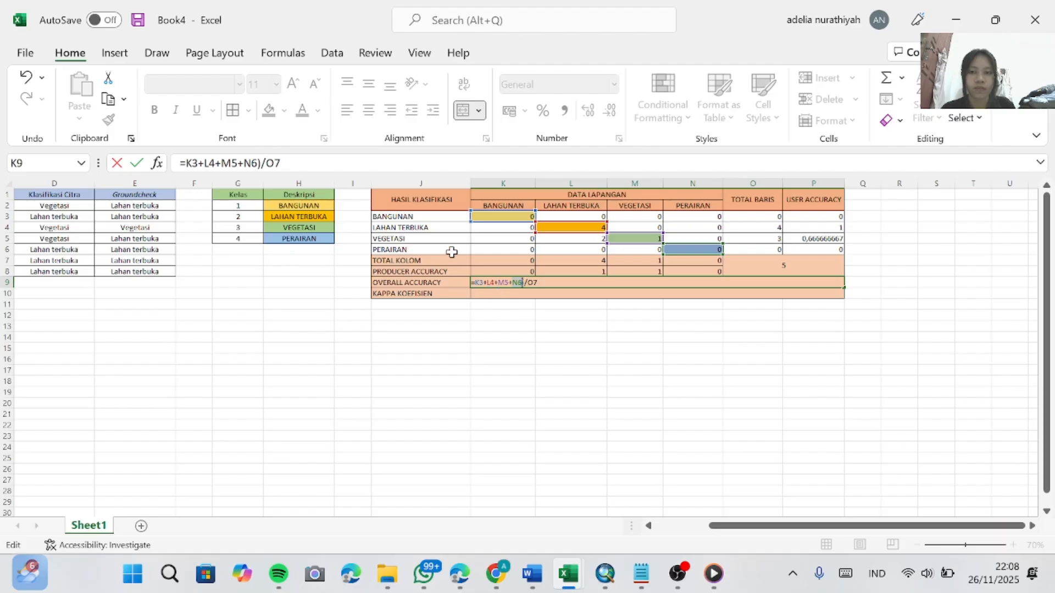
pyautogui.click(186, 163)
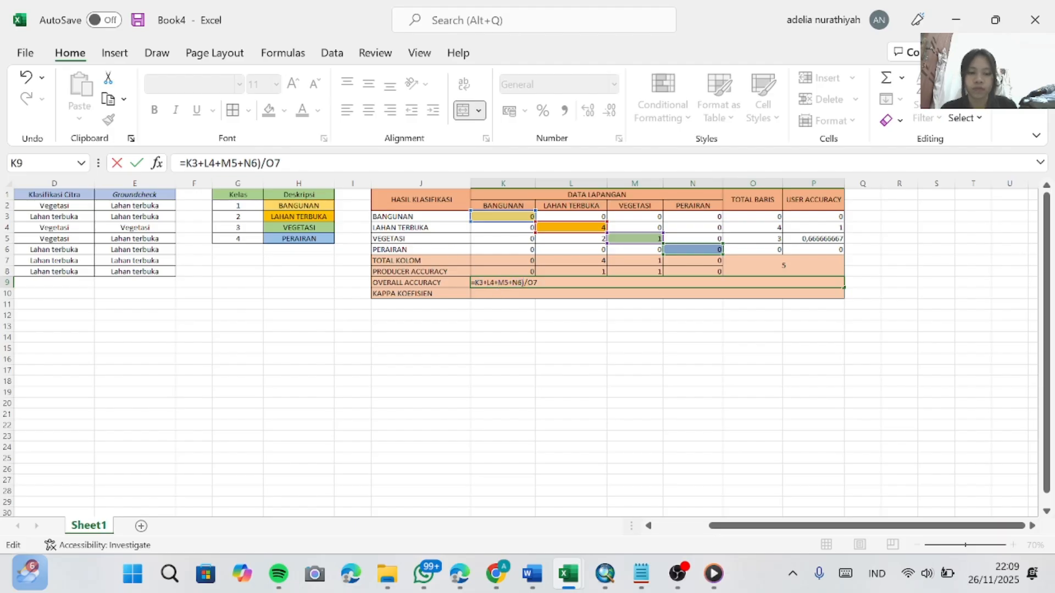
pyautogui.write('(')
pyautogui.press('Return')
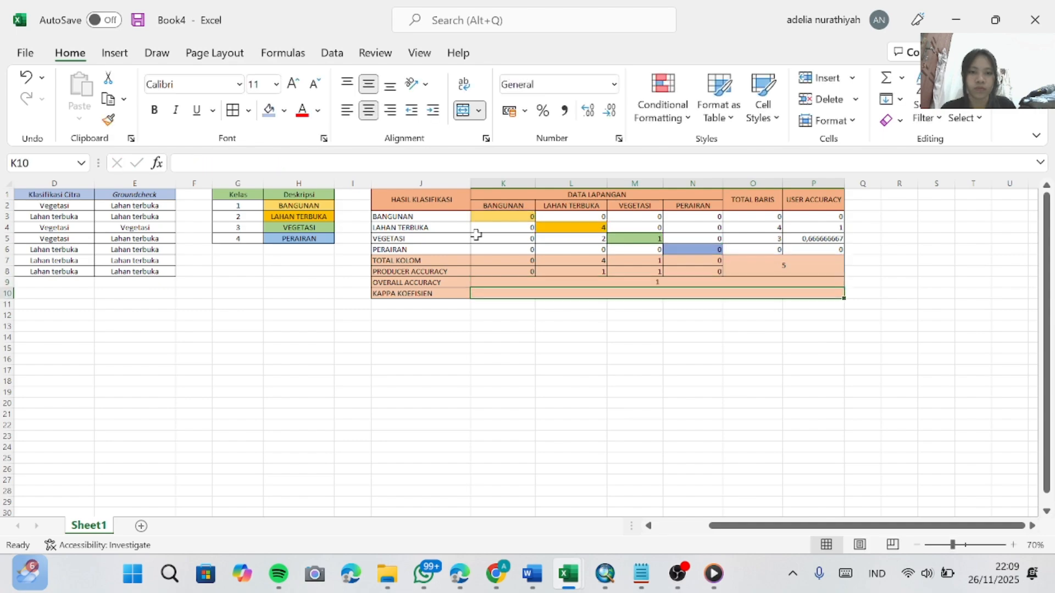
pyautogui.click(668, 283)
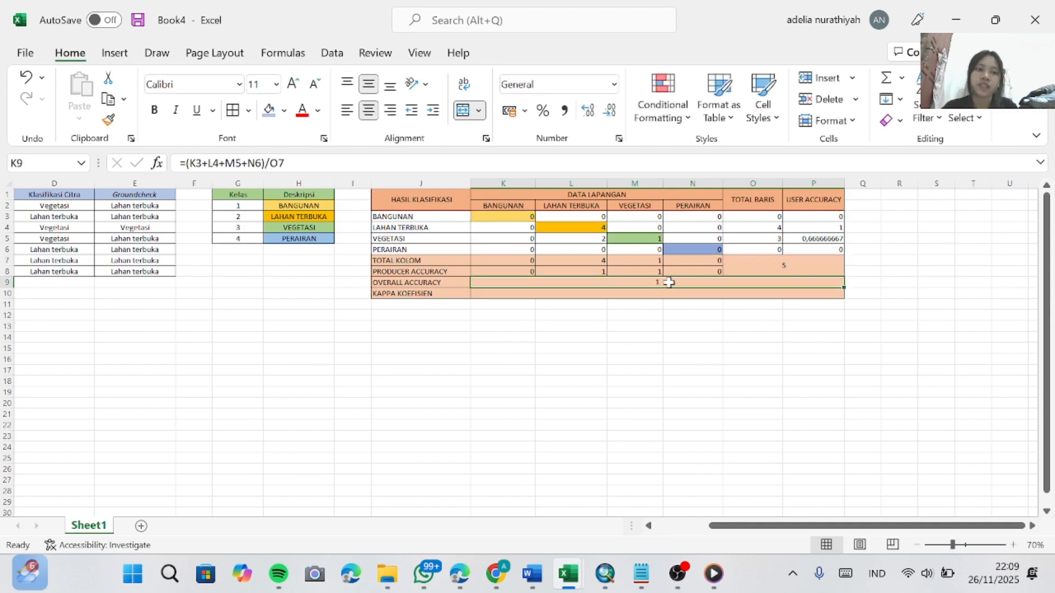
# - Begin a helper formula in J13 multiplying column totals by row totals for BANGUNAN and LAHAN TERBUKA: =K7*O3+L7*O4
pyautogui.click(631, 297)
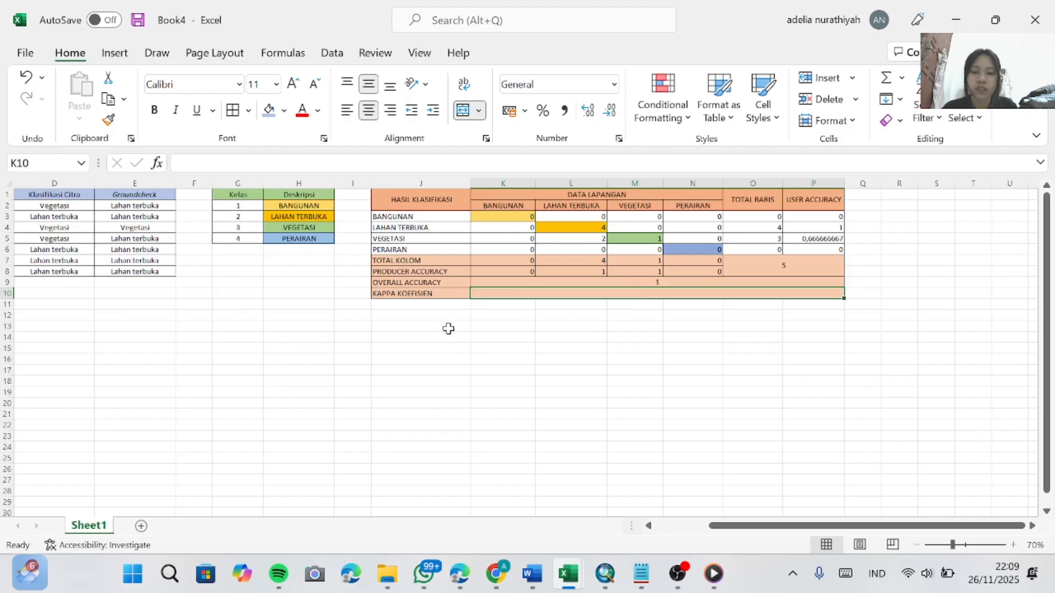
pyautogui.click(449, 329)
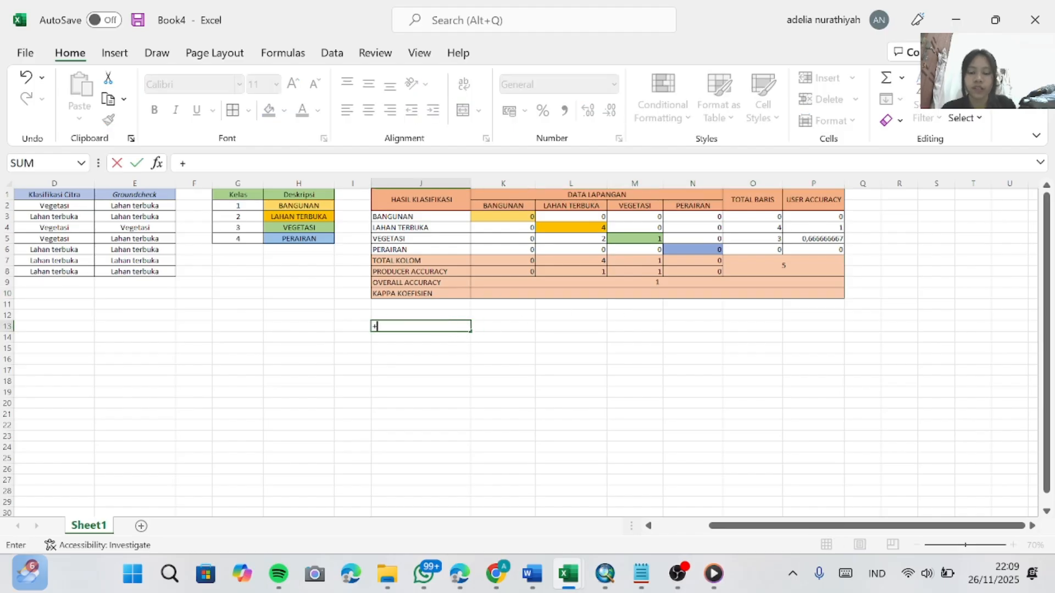
pyautogui.write('=')
pyautogui.press('BackSpace')
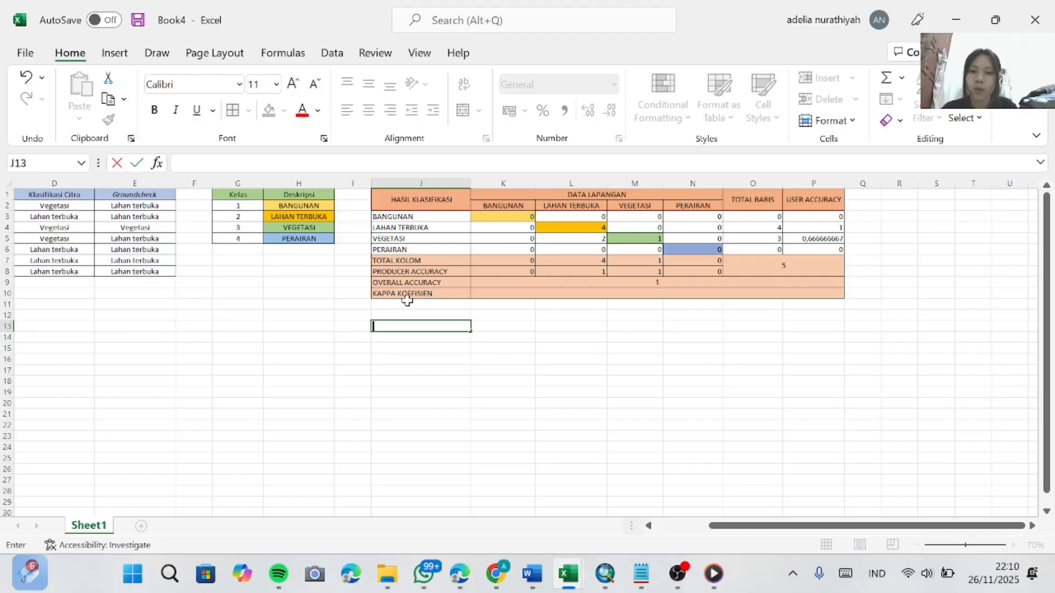
pyautogui.press('Escape')
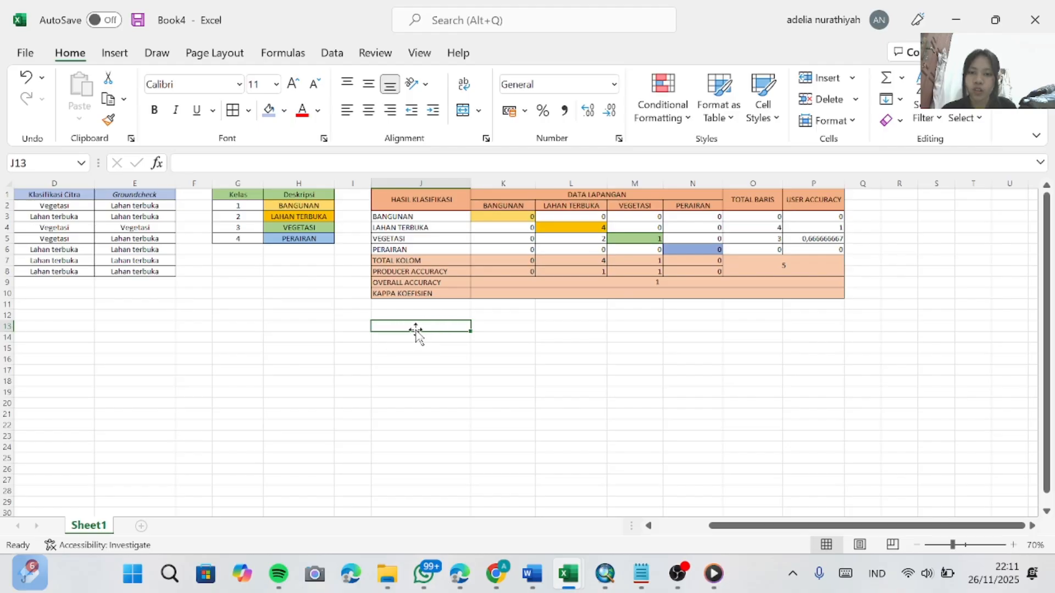
pyautogui.write('=')
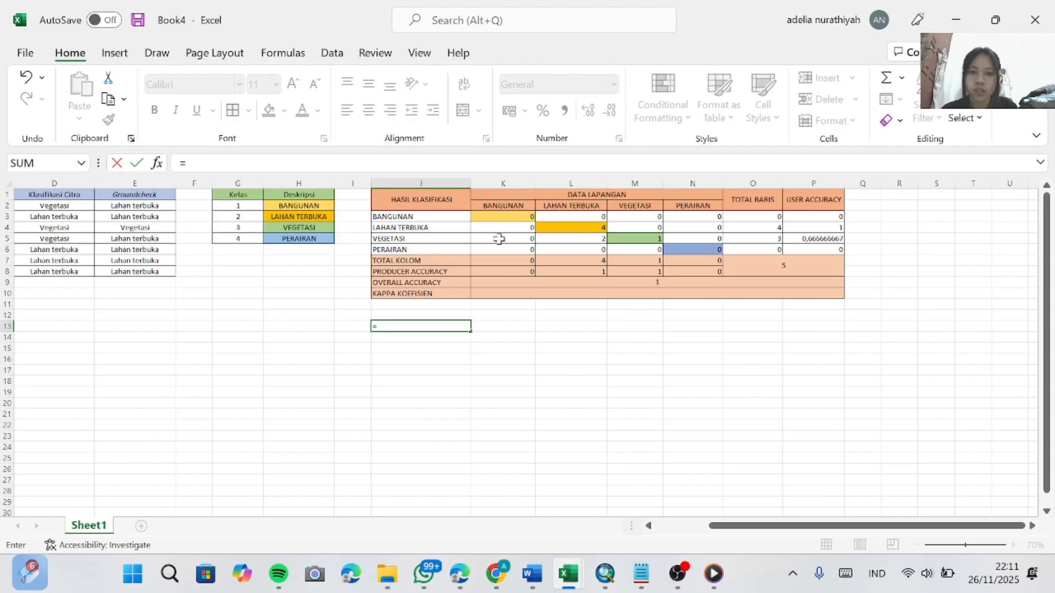
pyautogui.click(502, 260)
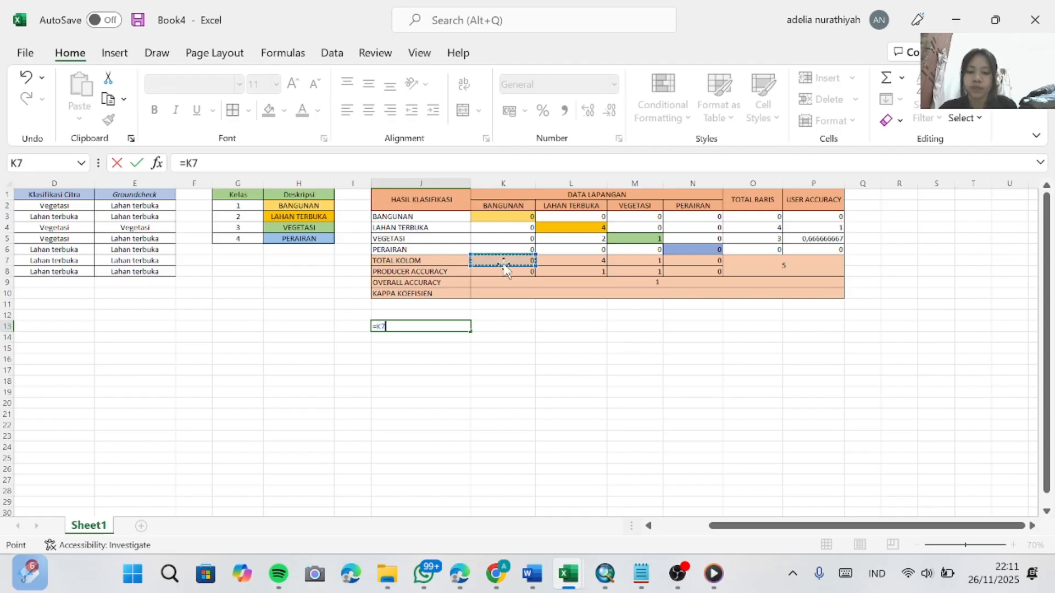
pyautogui.write('*')
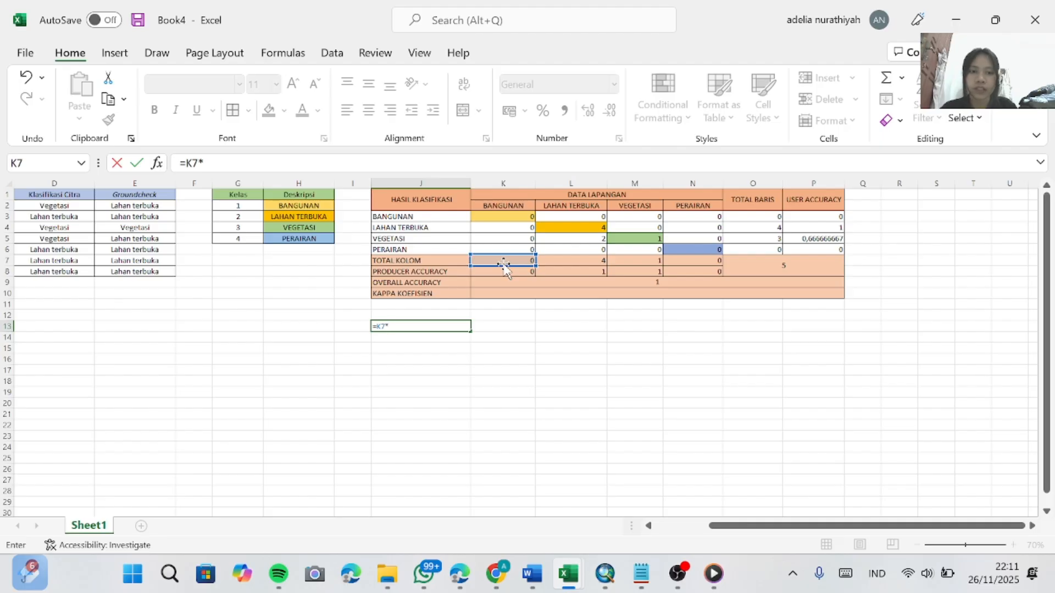
pyautogui.click(760, 217)
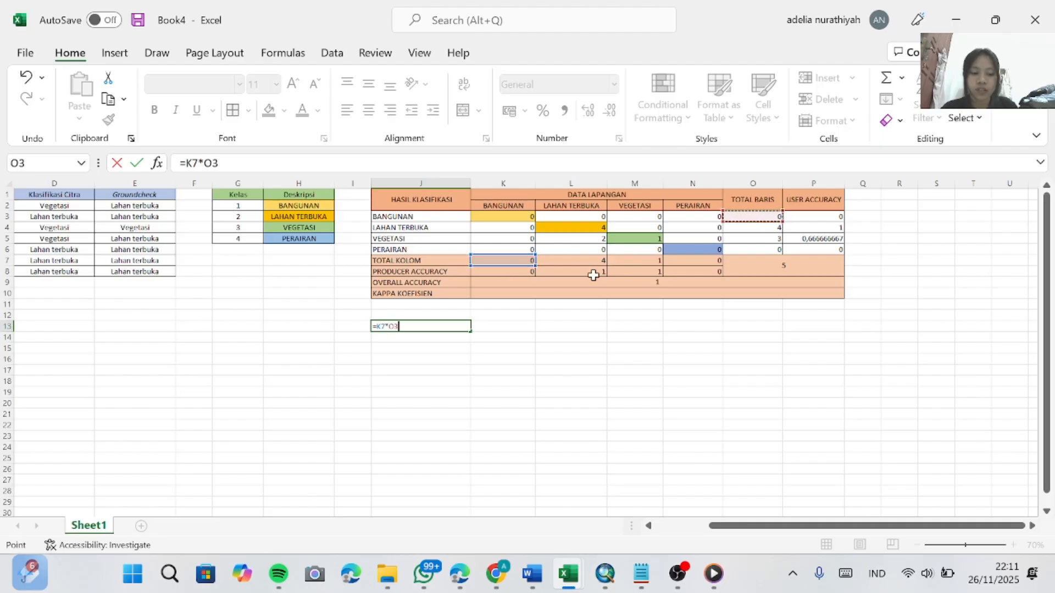
pyautogui.write('+')
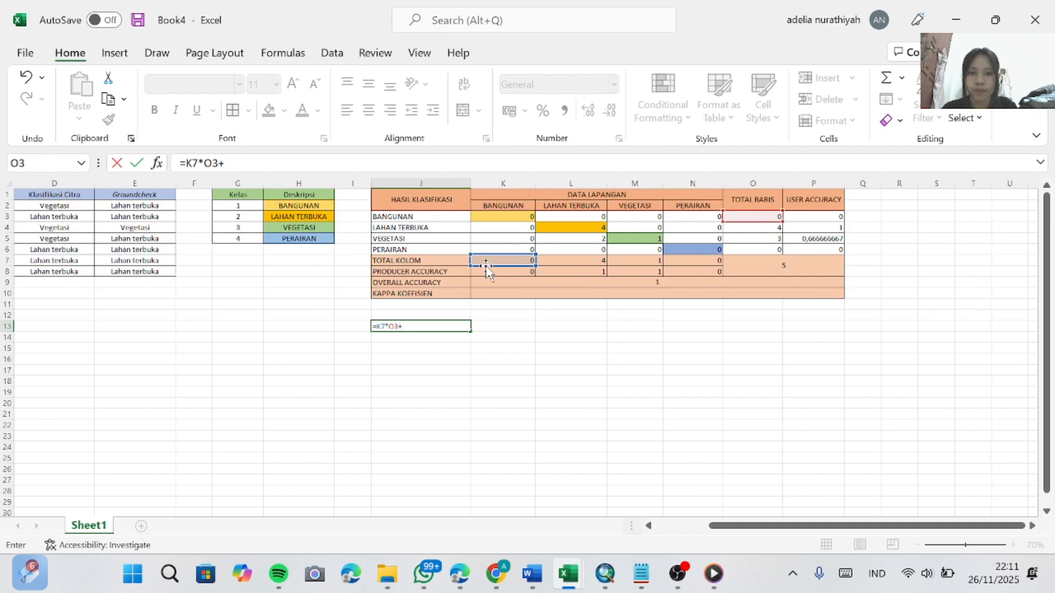
pyautogui.click(575, 263)
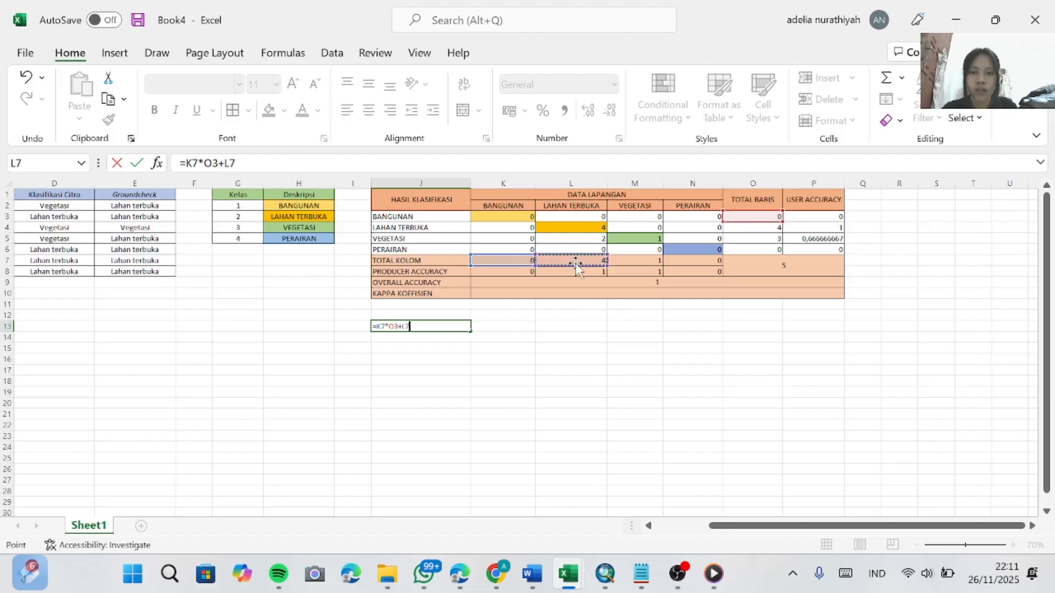
pyautogui.write('*')
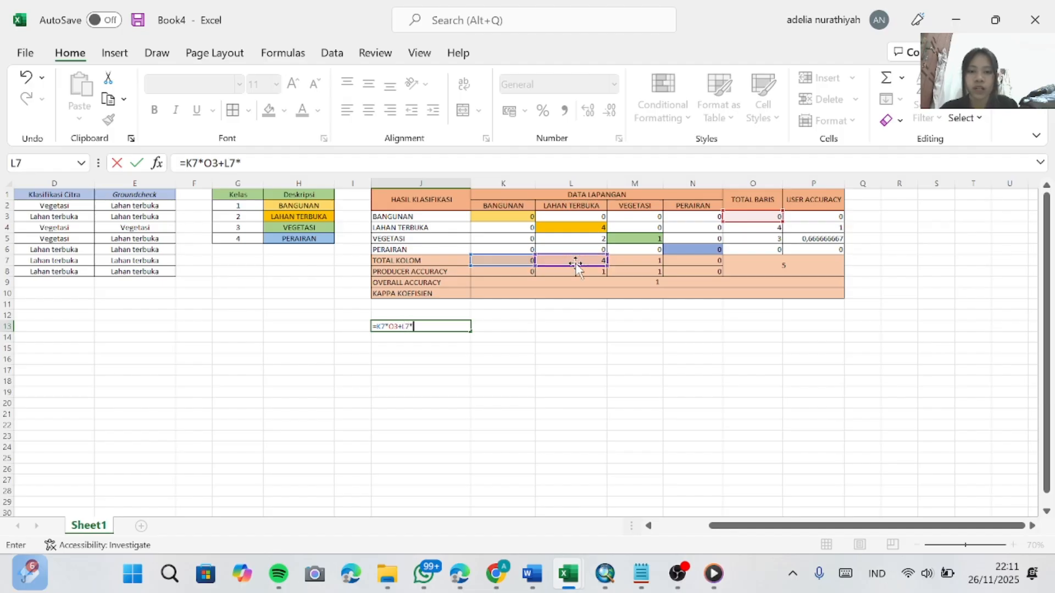
pyautogui.click(745, 230)
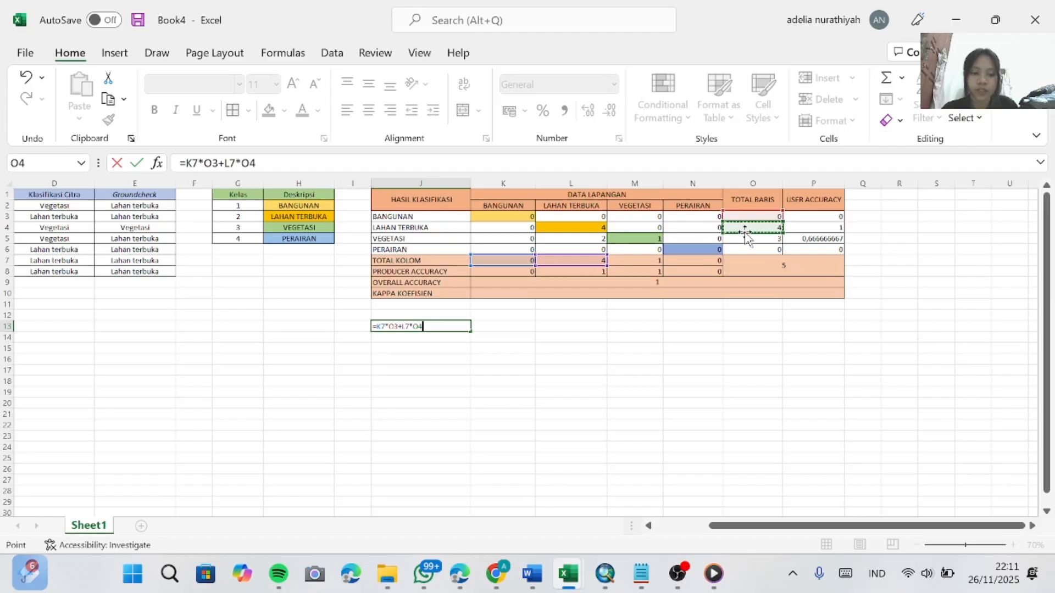
# - Extend the J13 formula with the VEGETASI and PERAIRAN products and enter it as =K7*O3+L7*O4+M7*O5+N7*O6
pyautogui.write('+')
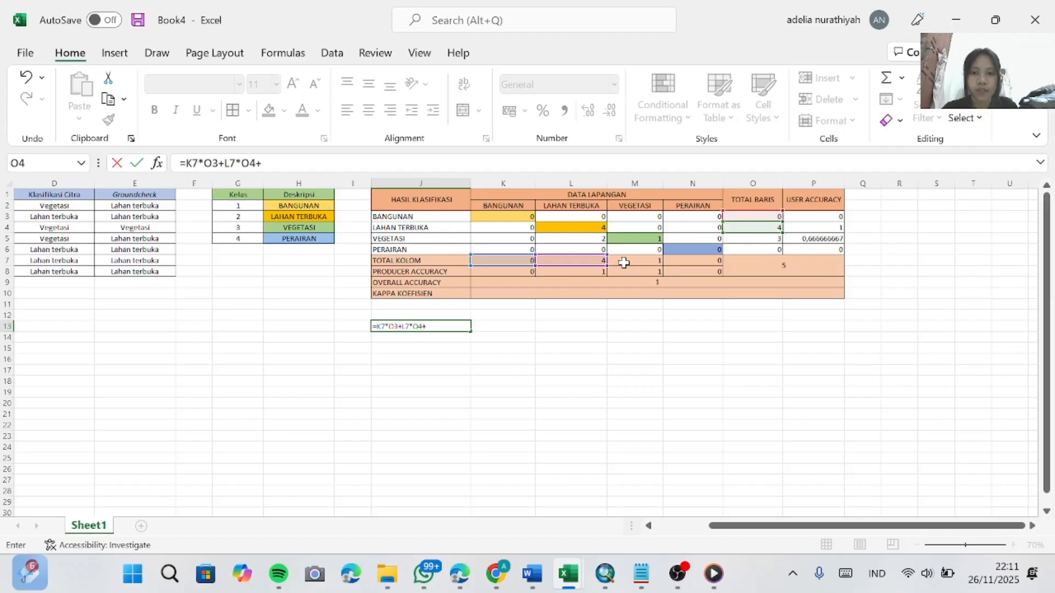
pyautogui.click(634, 262)
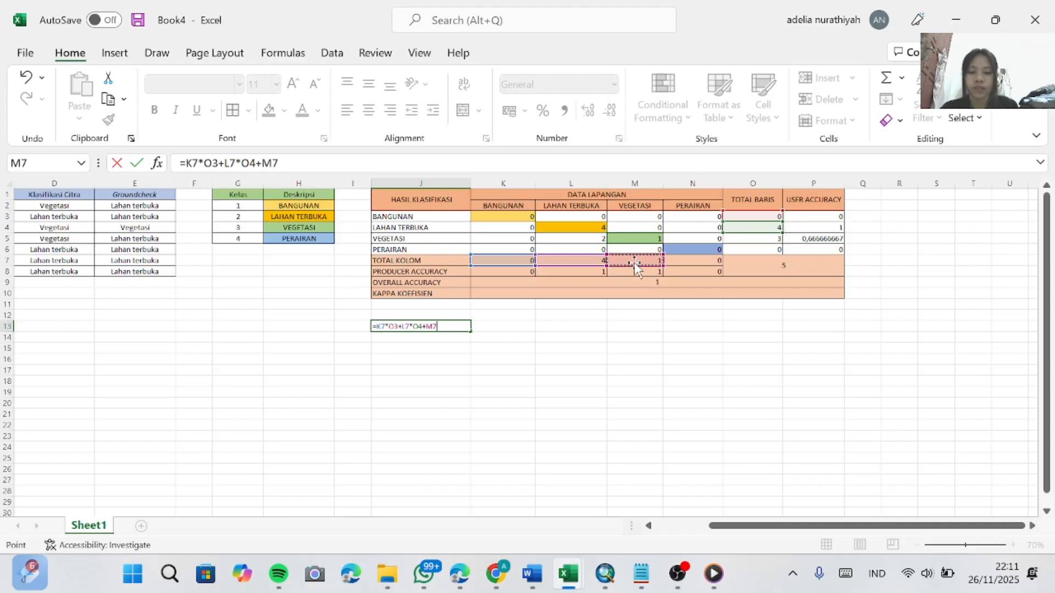
pyautogui.click(751, 240)
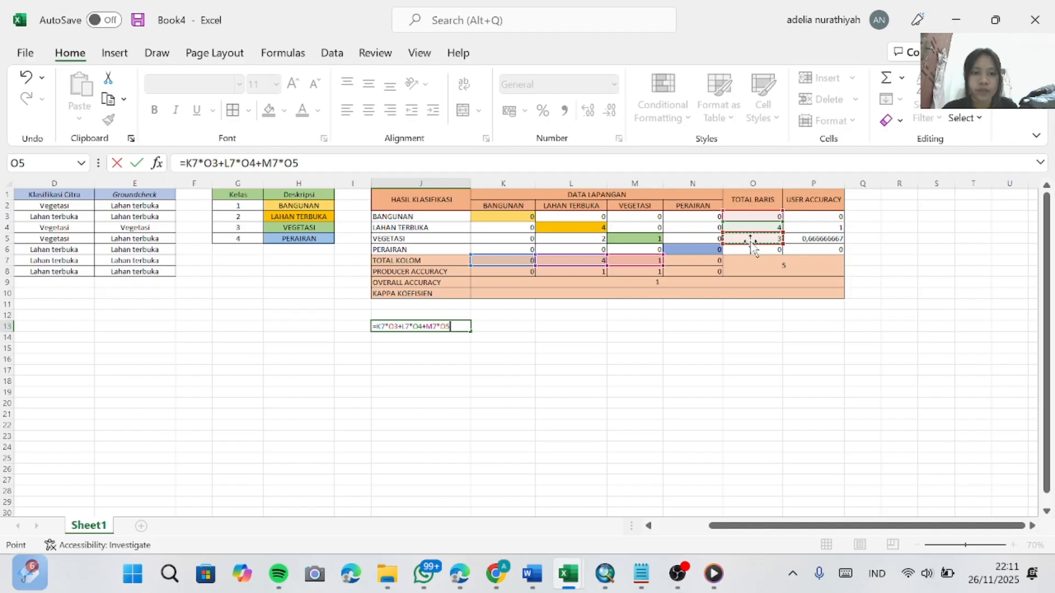
pyautogui.write('+')
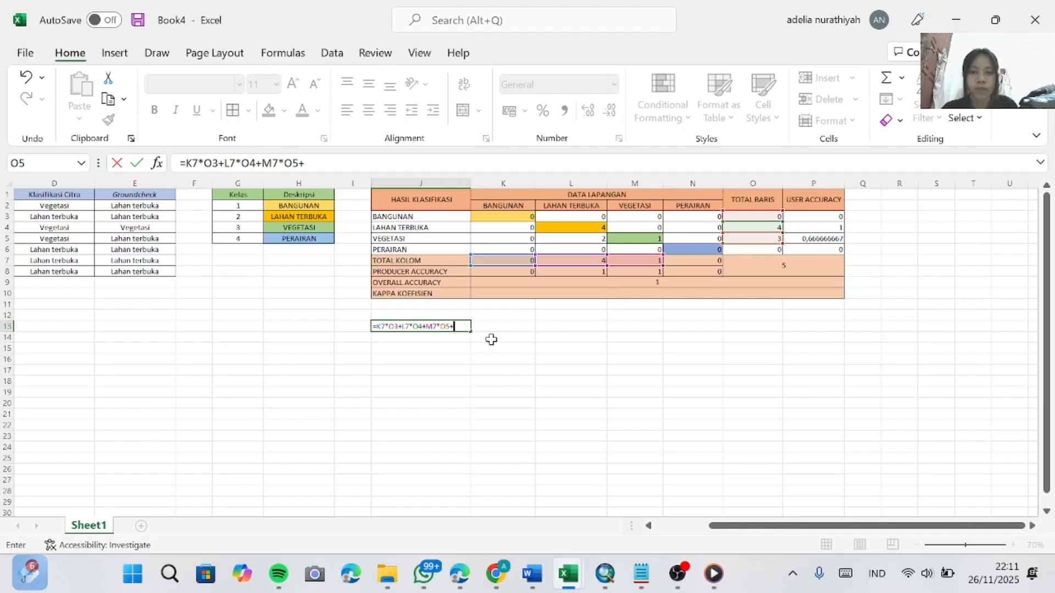
pyautogui.click(686, 262)
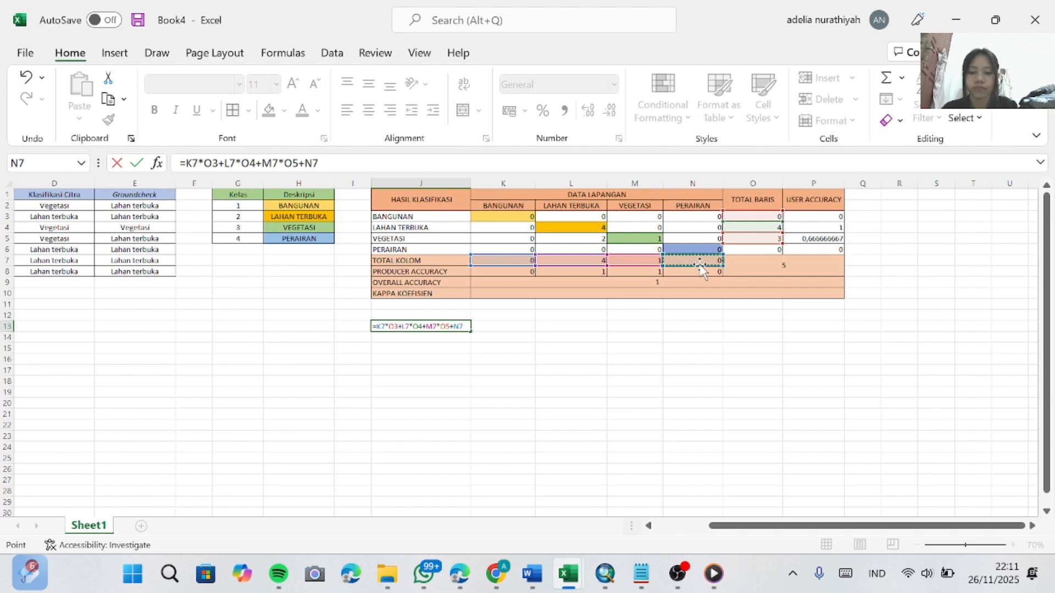
pyautogui.write('*')
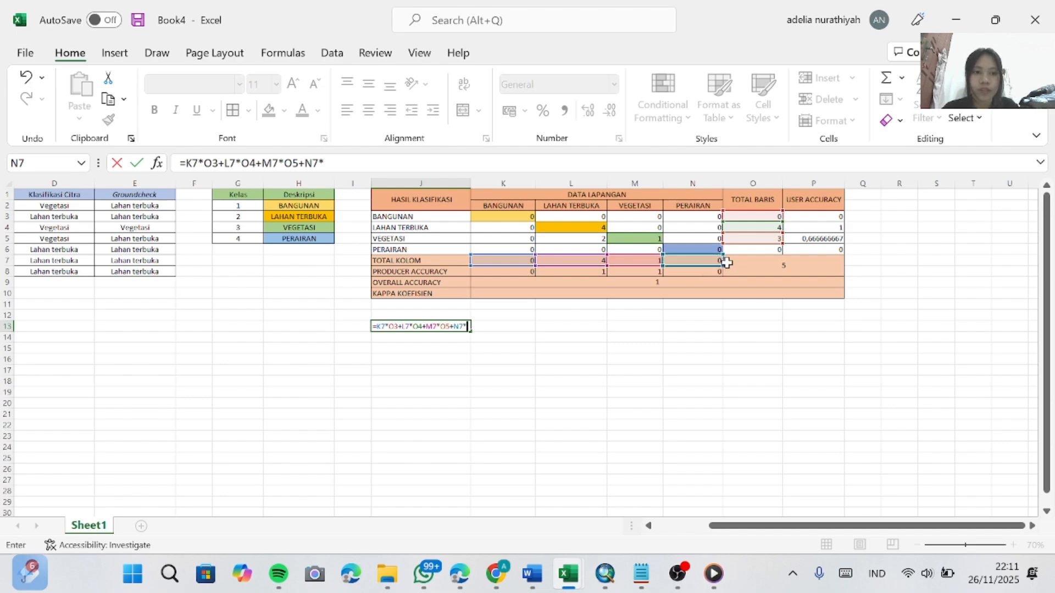
pyautogui.click(746, 250)
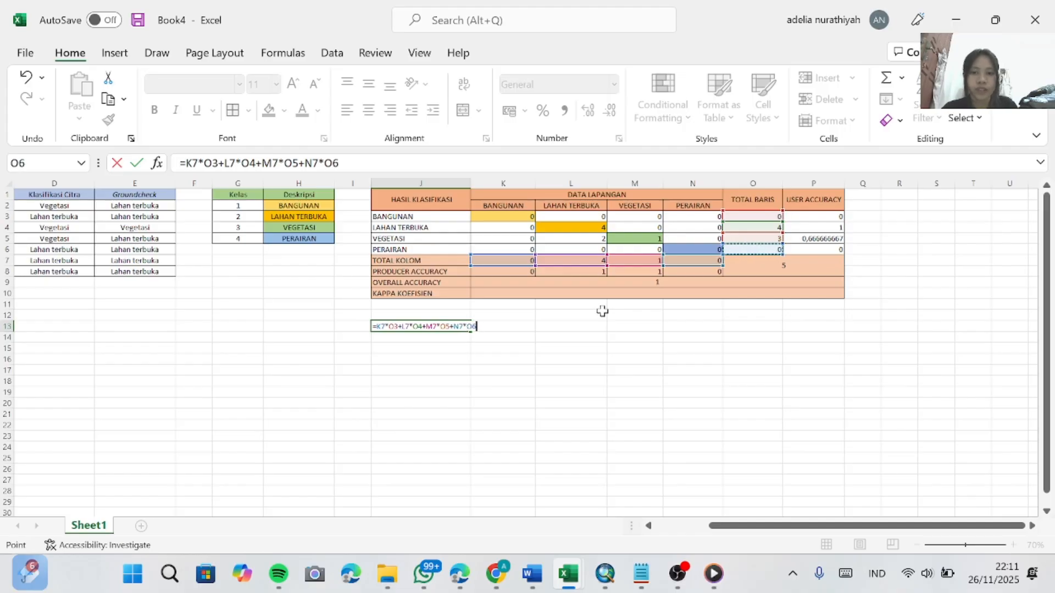
pyautogui.press('Return')
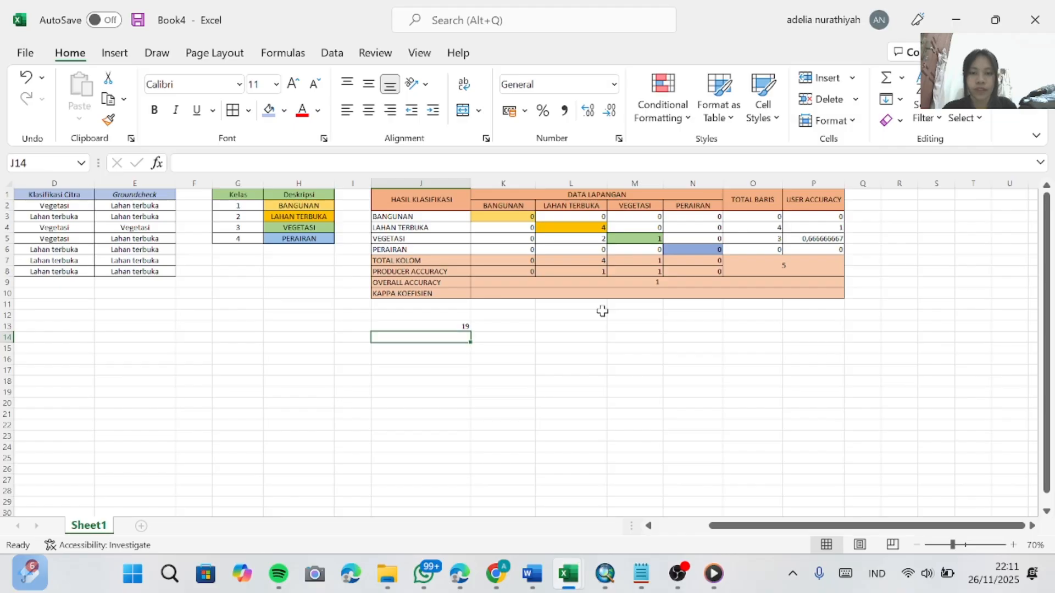
# - Begin the KAPPA KOEFISIEN formula in K10 by multiplying the overall total in O7 by a SUM starting with K3
pyautogui.click(576, 294)
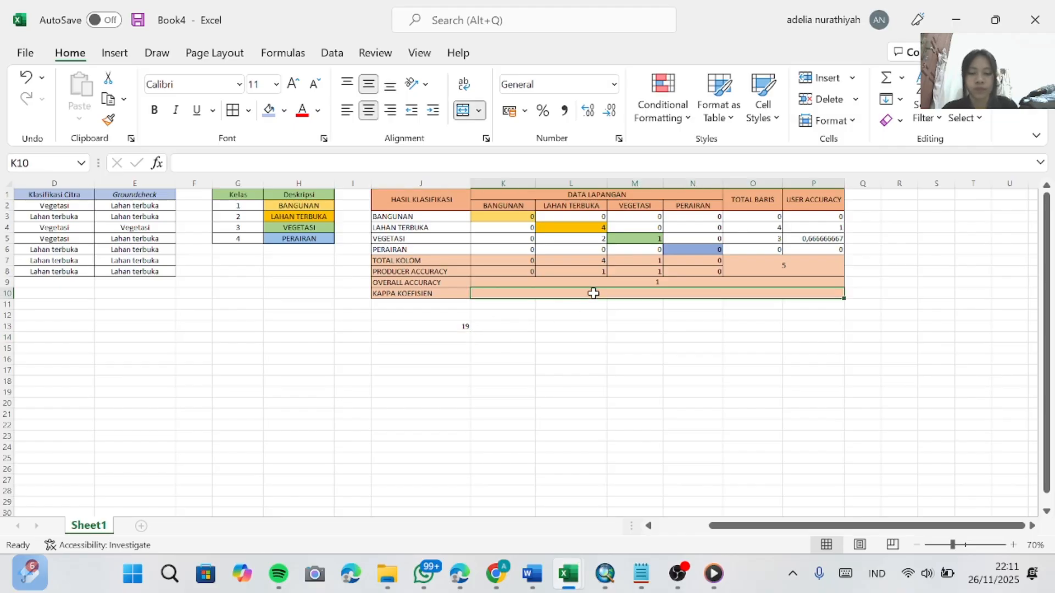
pyautogui.write('=')
pyautogui.click(769, 270)
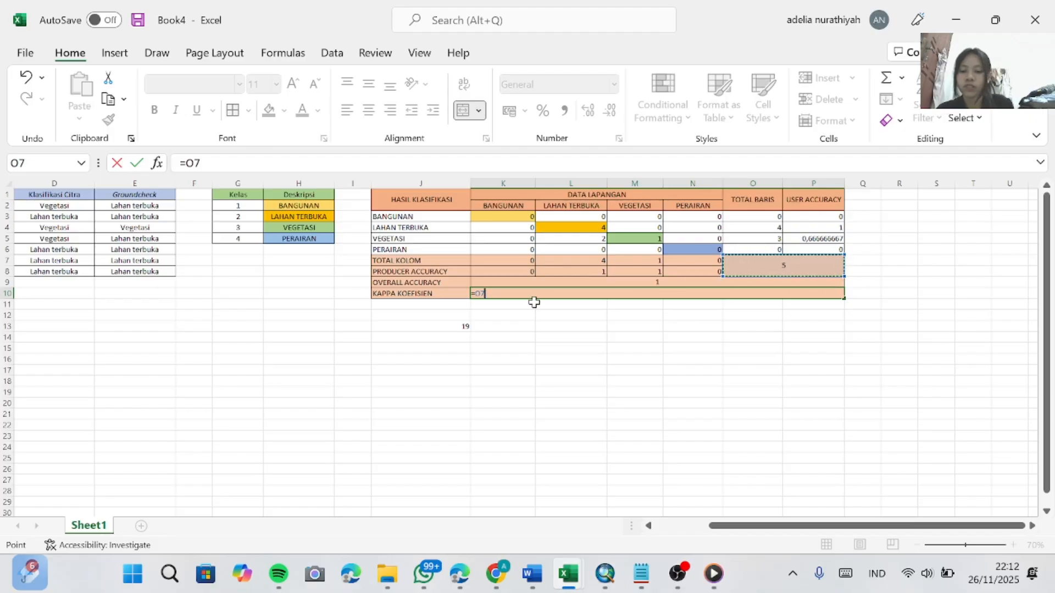
pyautogui.write('*')
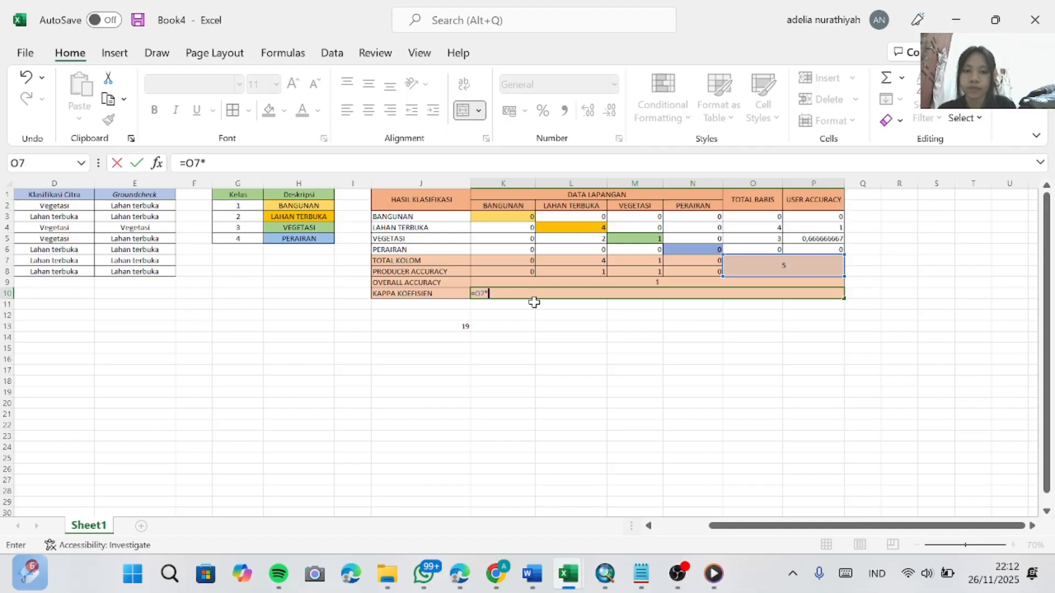
pyautogui.write('sum')
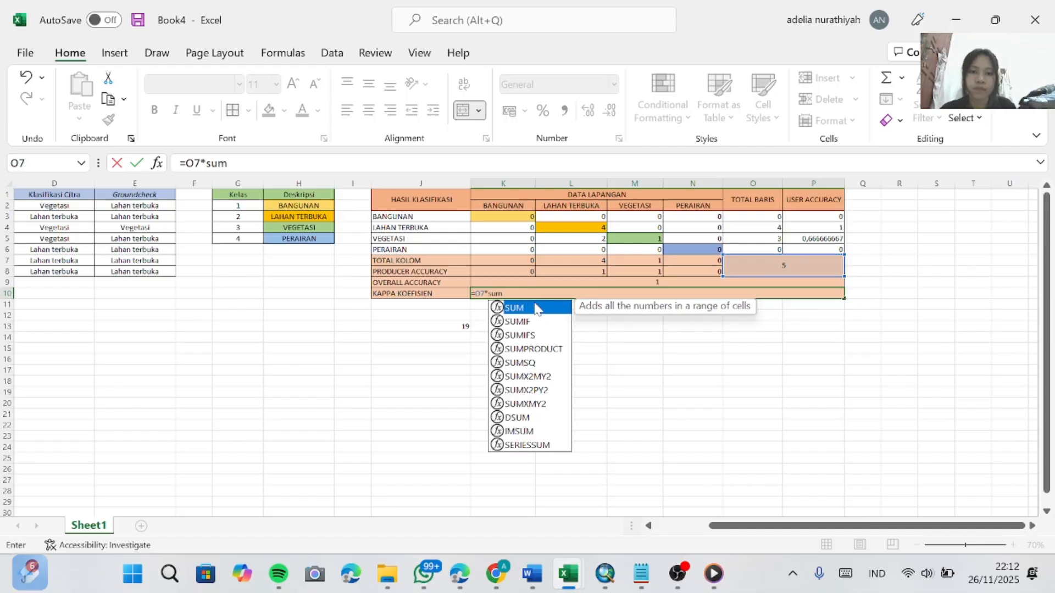
pyautogui.doubleClick(536, 308)
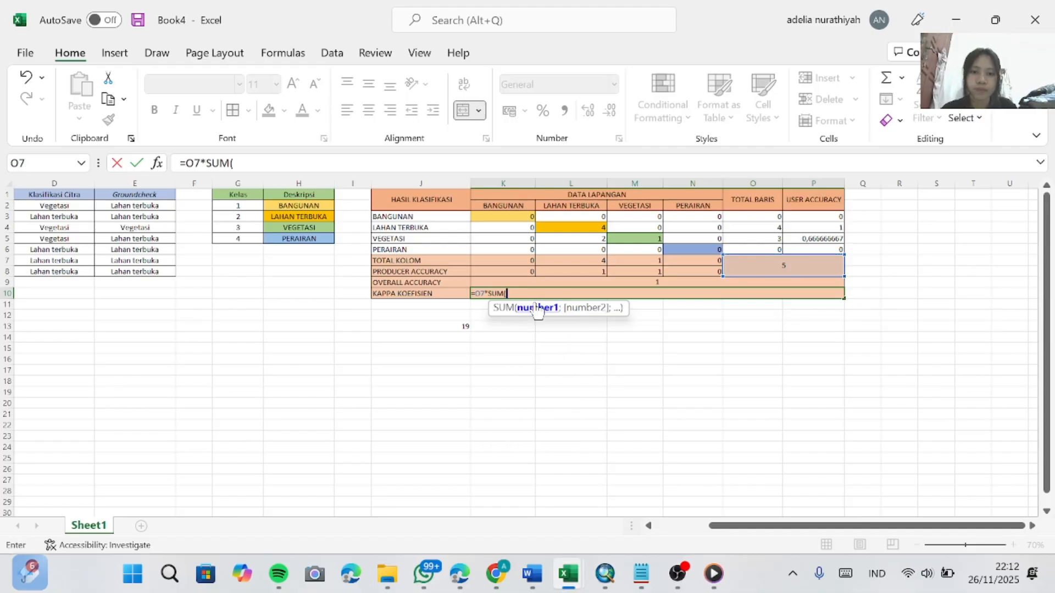
pyautogui.click(501, 218)
pyautogui.write('+')
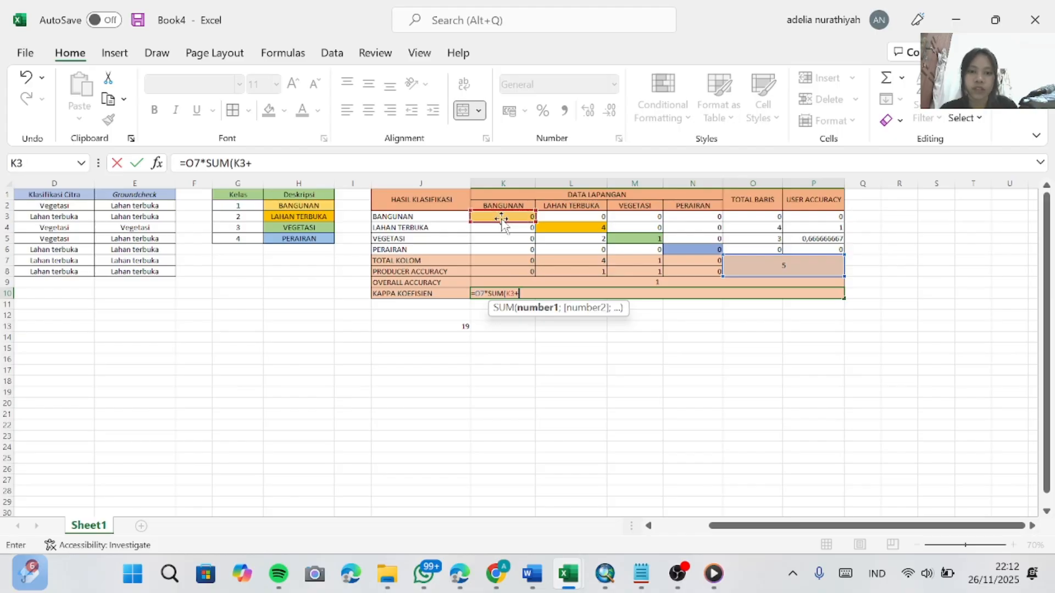
pyautogui.click(566, 238)
pyautogui.write('+')
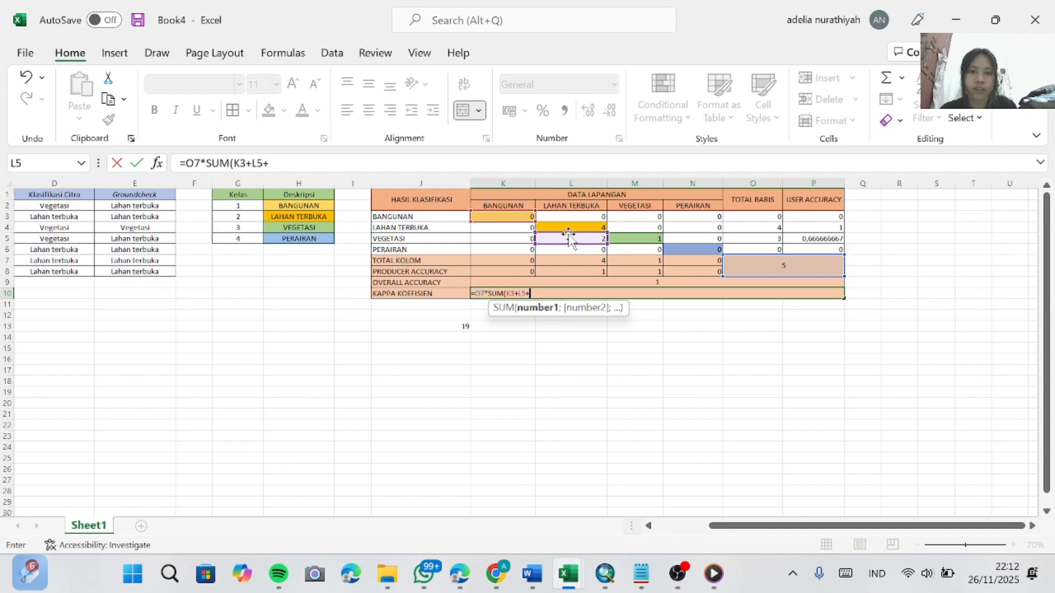
pyautogui.press('BackSpace')
pyautogui.press('BackSpace')
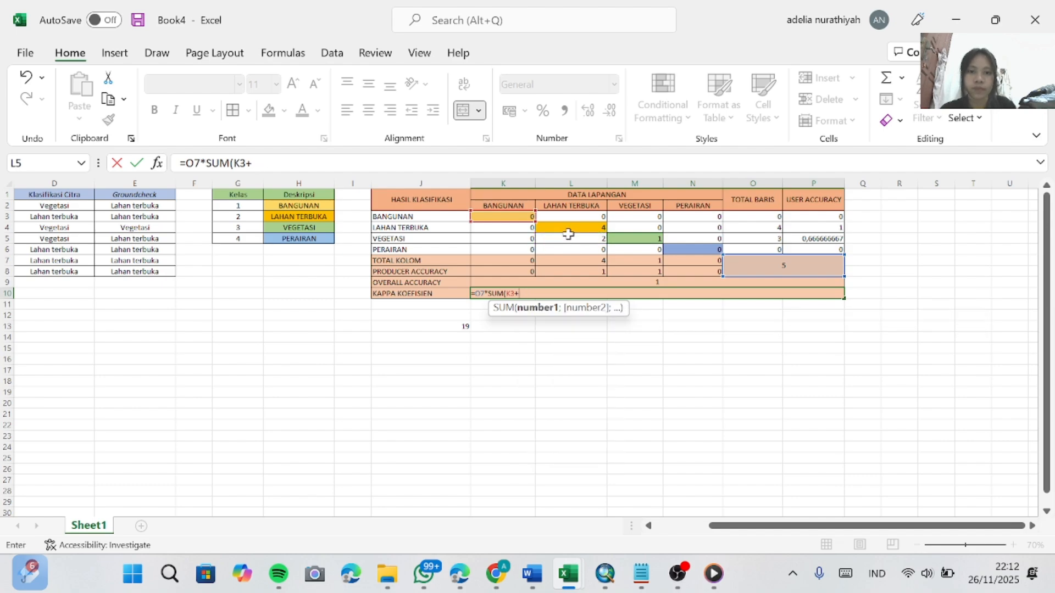
# - Add the remaining diagonal cells L4, M5 and N6 to the SUM in the KAPPA KOEFISIEN formula and close it
pyautogui.click(568, 229)
pyautogui.write('+')
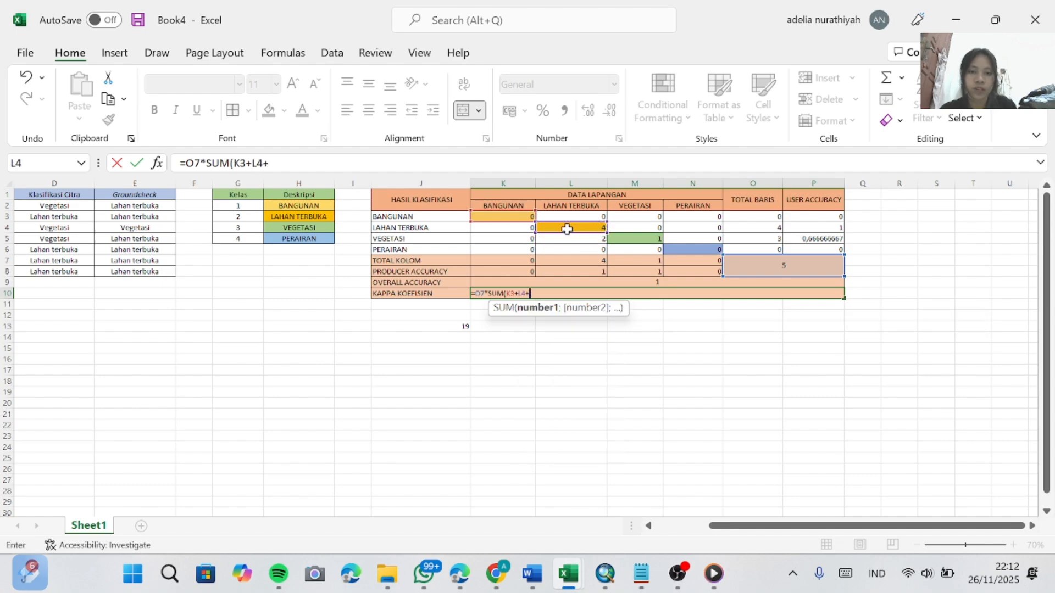
pyautogui.click(630, 240)
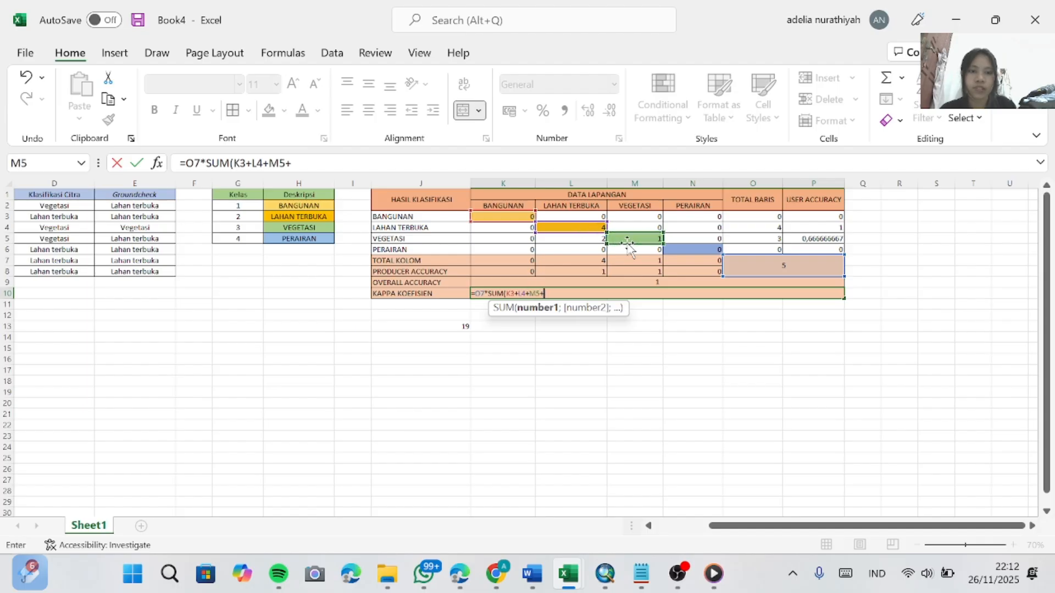
pyautogui.write('+')
pyautogui.click(685, 250)
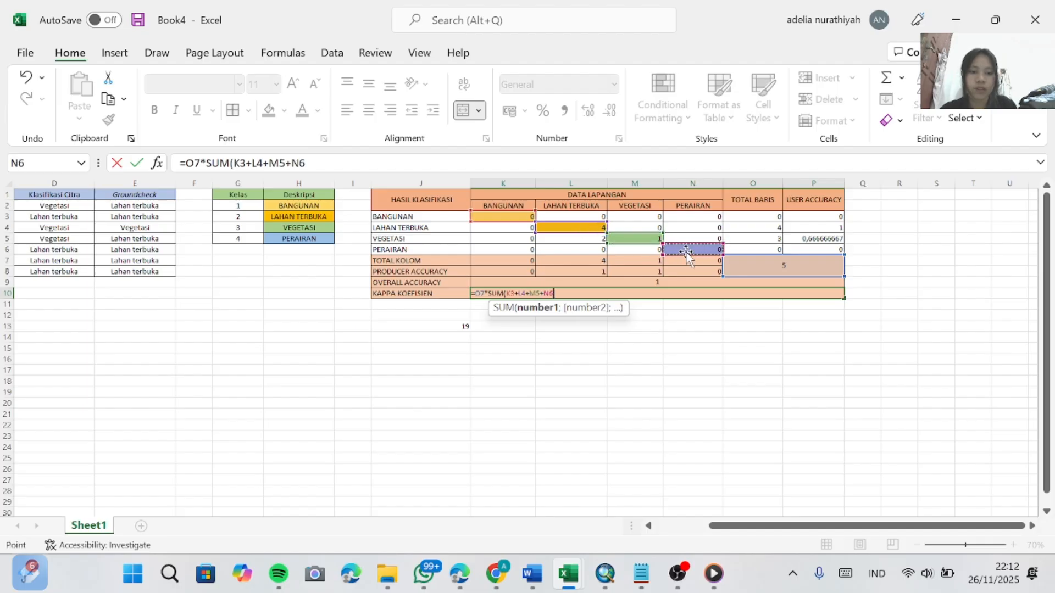
pyautogui.write('+)')
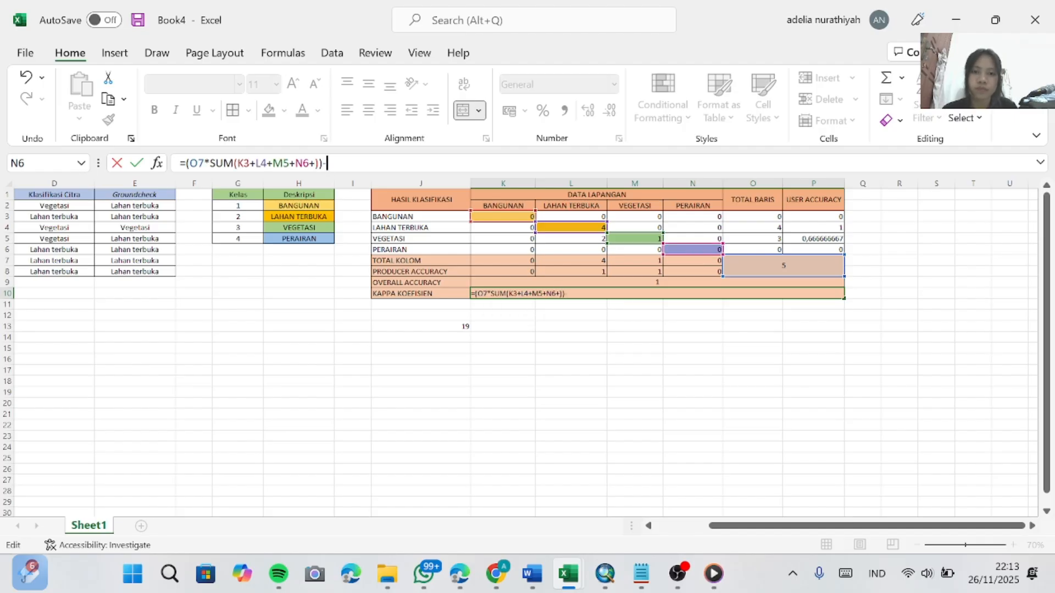
# - Subtract the helper cell J13 from the product in the kappa formula, enclosing J13 in parentheses
pyautogui.write('-')
pyautogui.click(459, 327)
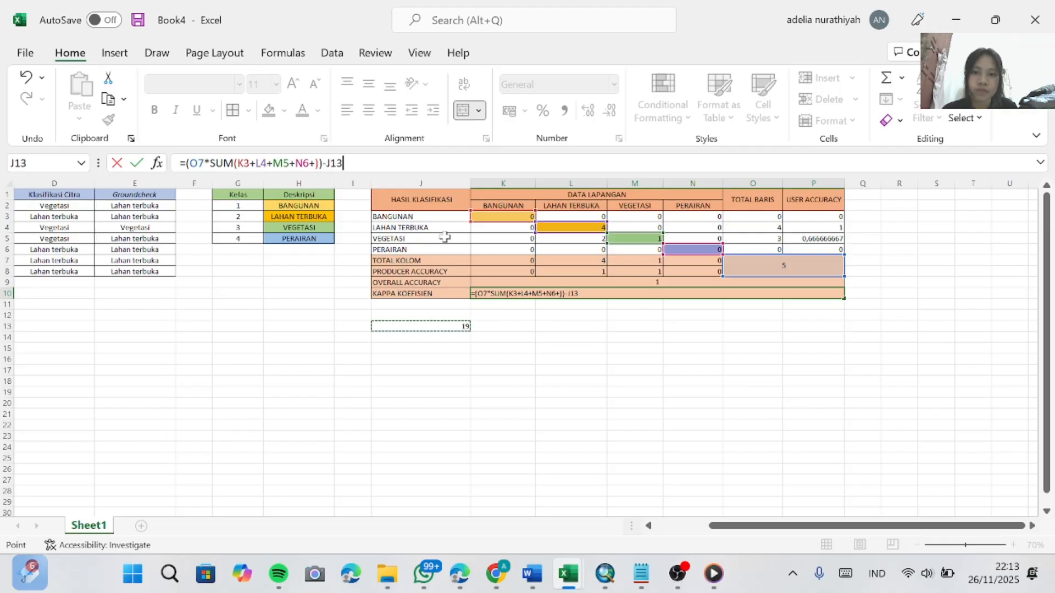
pyautogui.click(327, 163)
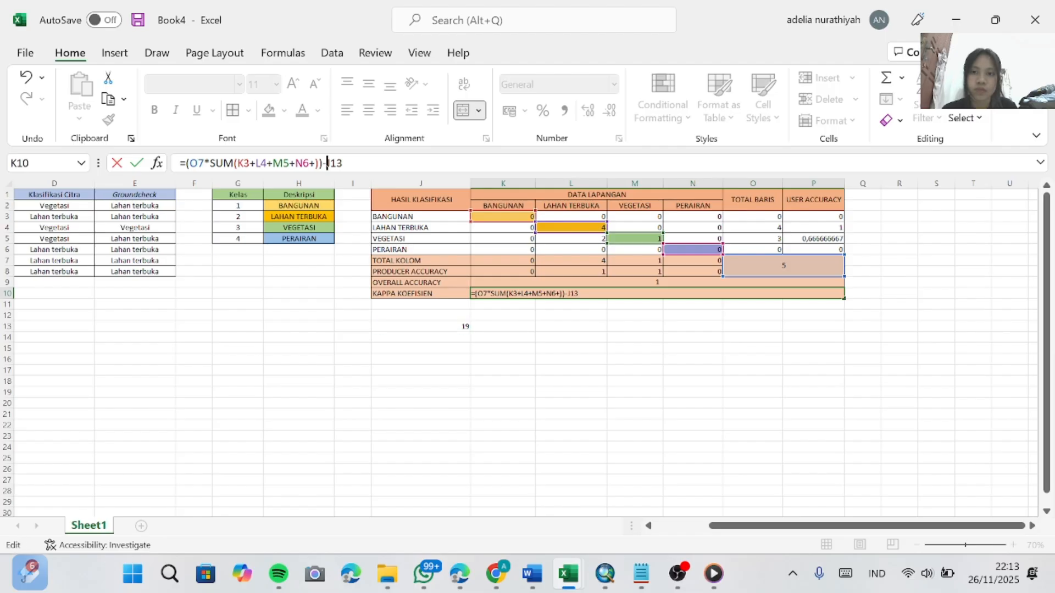
pyautogui.write('(')
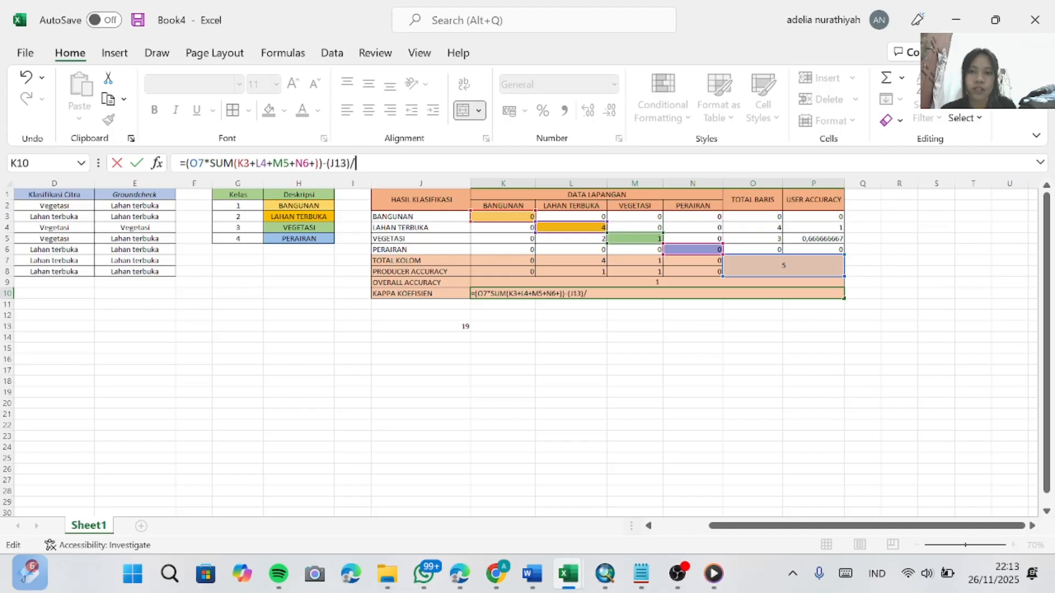
# - Divide by the squared overall total minus J13 and enter the kappa formula as =(O7*SUM(K3+L4+M5+N6)-J13)/(O7^2-J13)
pyautogui.click(789, 268)
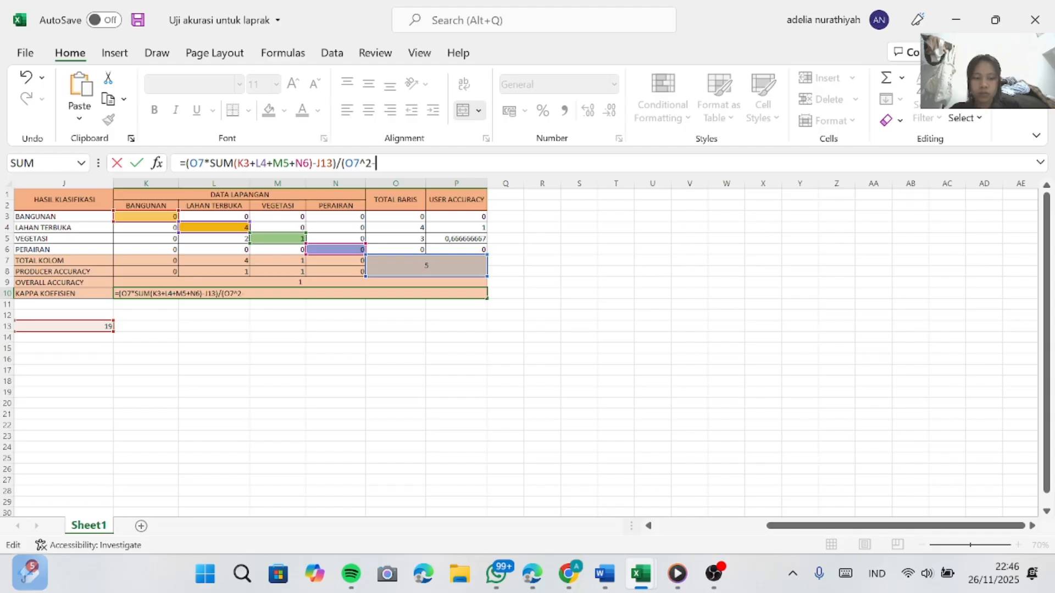
pyautogui.click(81, 326)
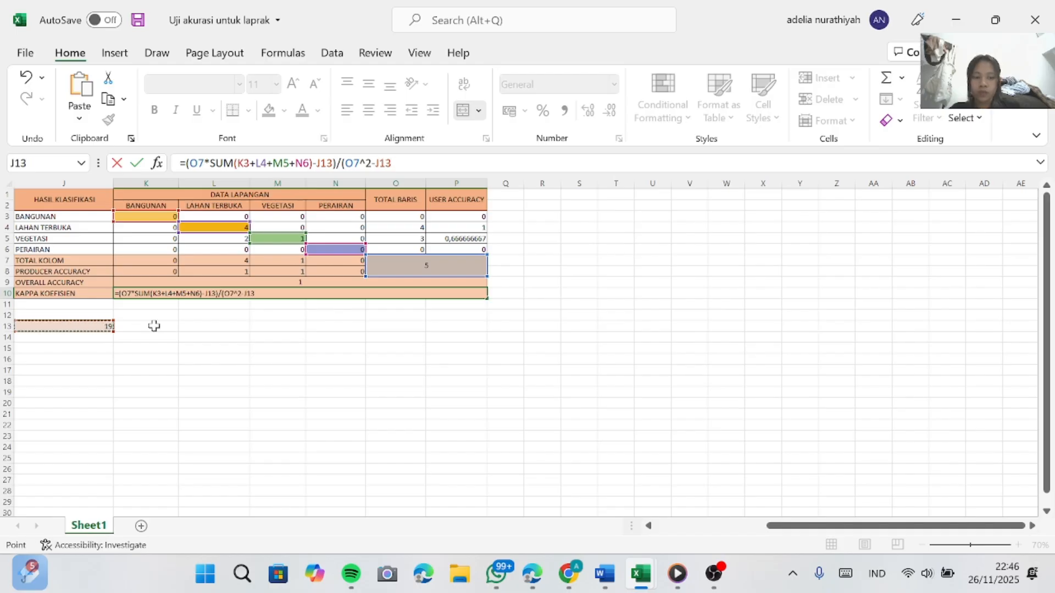
pyautogui.write(')')
pyautogui.press('Return')
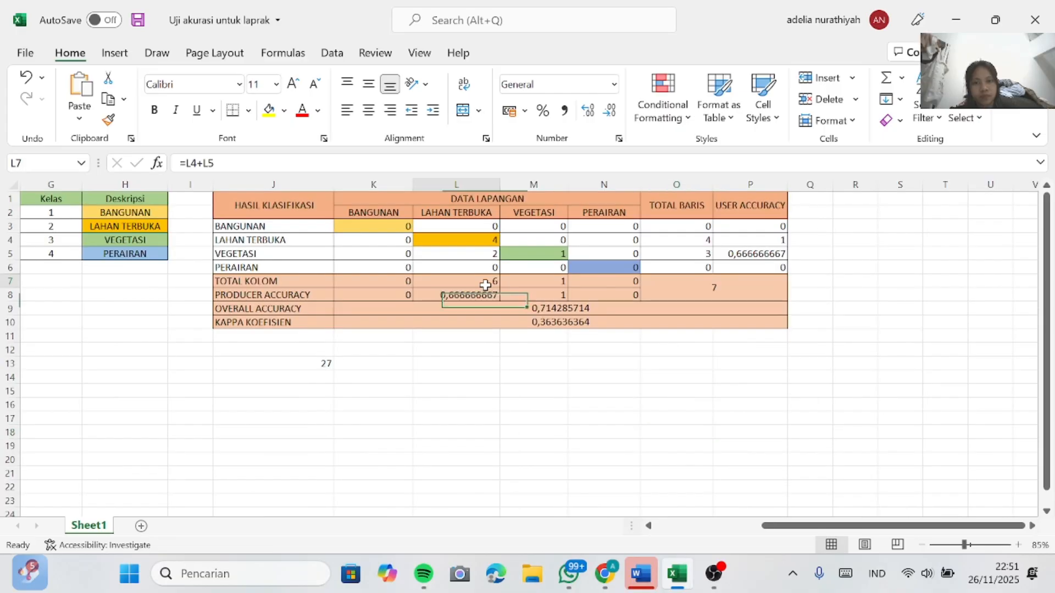
# - Clear the TOTAL KOLOM formula for LAHAN TERBUKA in L7 and re-enter it as =L4+L5
pyautogui.click(486, 283)
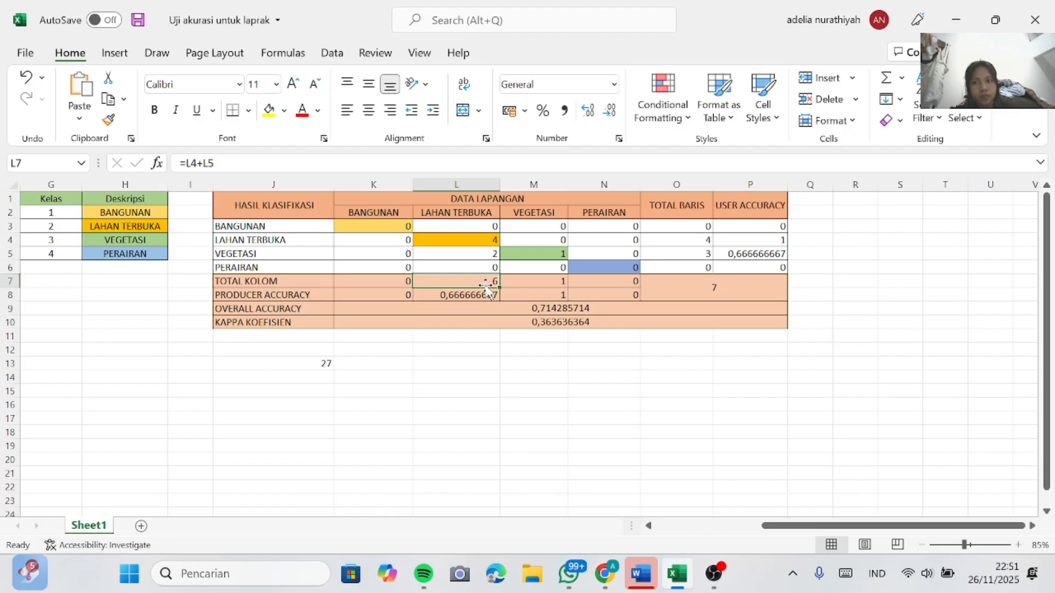
pyautogui.doubleClick(486, 283)
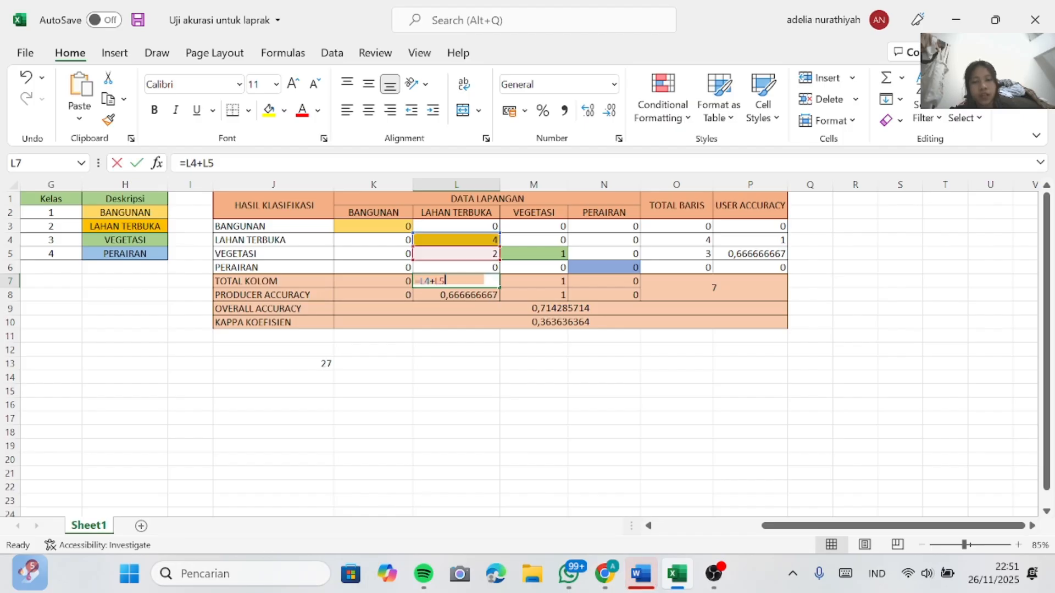
pyautogui.press('BackSpace')
pyautogui.press('BackSpace')
pyautogui.press('BackSpace')
pyautogui.press('BackSpace')
pyautogui.press('BackSpace')
pyautogui.press('BackSpace')
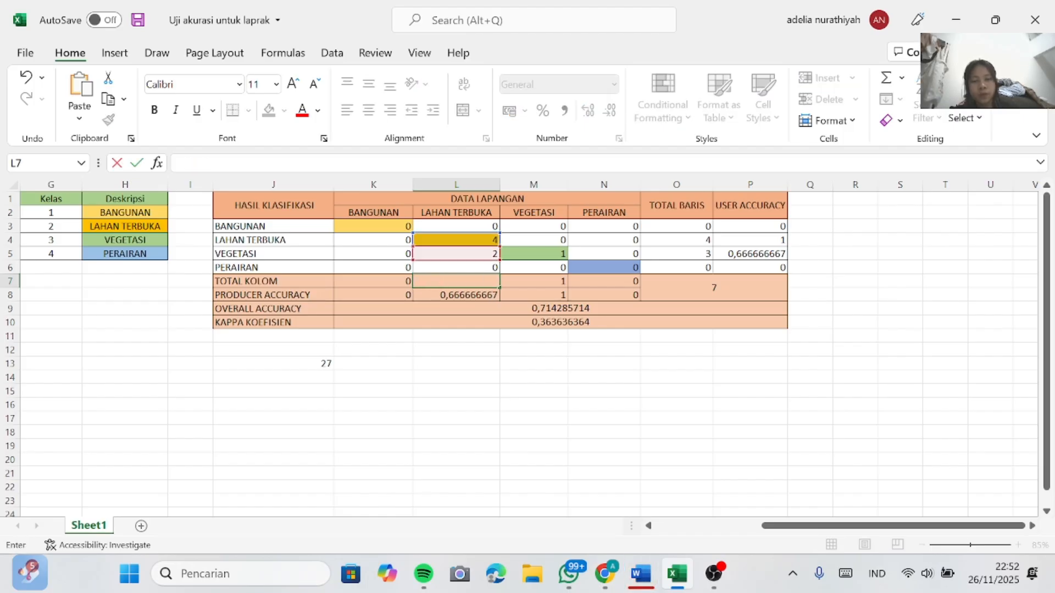
pyautogui.write('=')
pyautogui.click(472, 239)
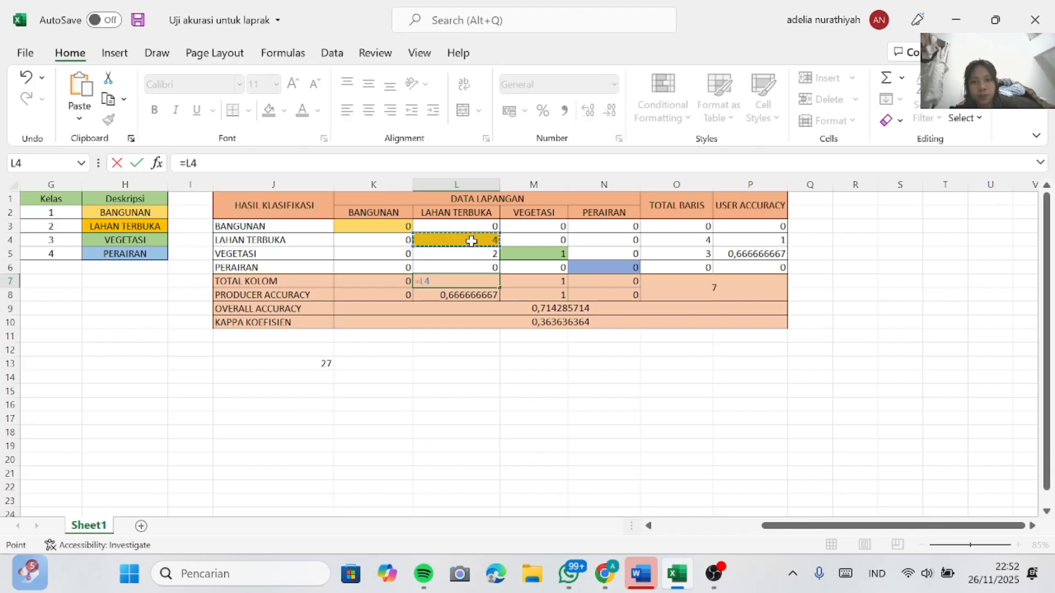
pyautogui.write('+')
pyautogui.click(474, 252)
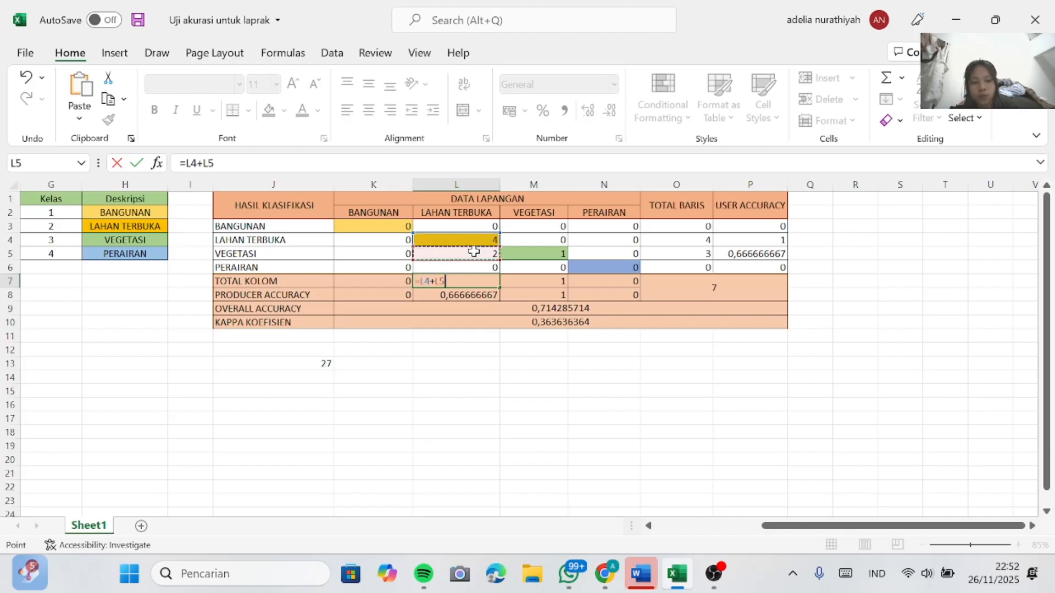
pyautogui.press('Return')
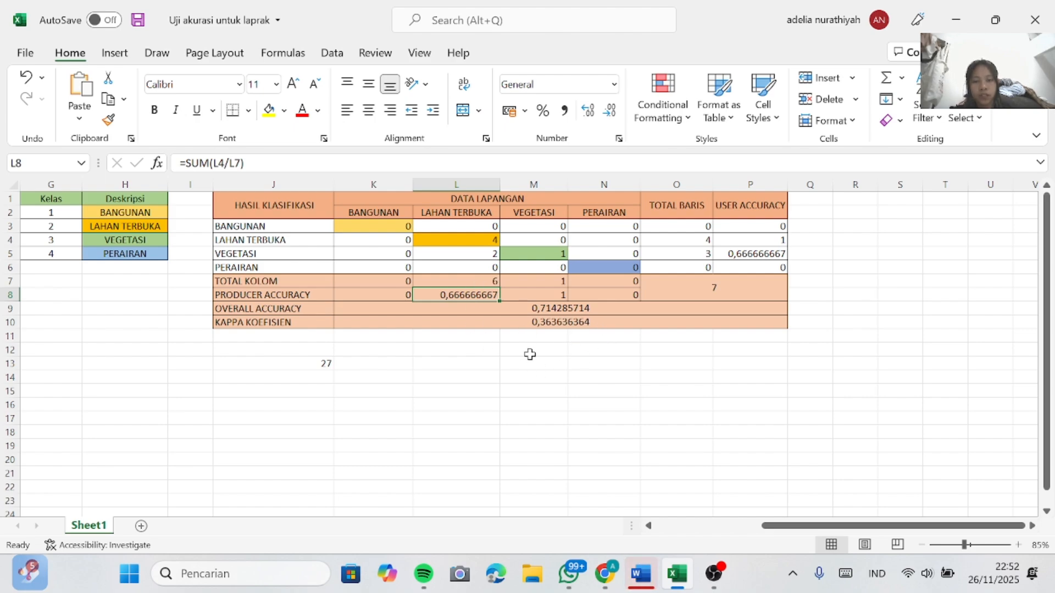
pyautogui.click(531, 352)
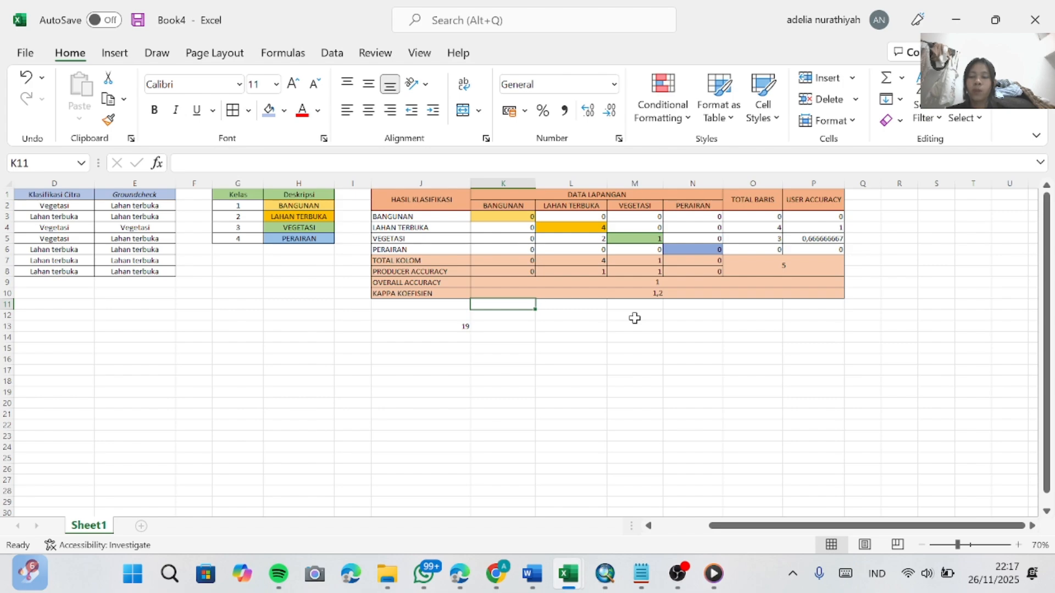
# - Review the station table and the error matrix, and inspect the KAPPA KOEFISIEN formula in K10
pyautogui.hscroll(-3, 574, 330)
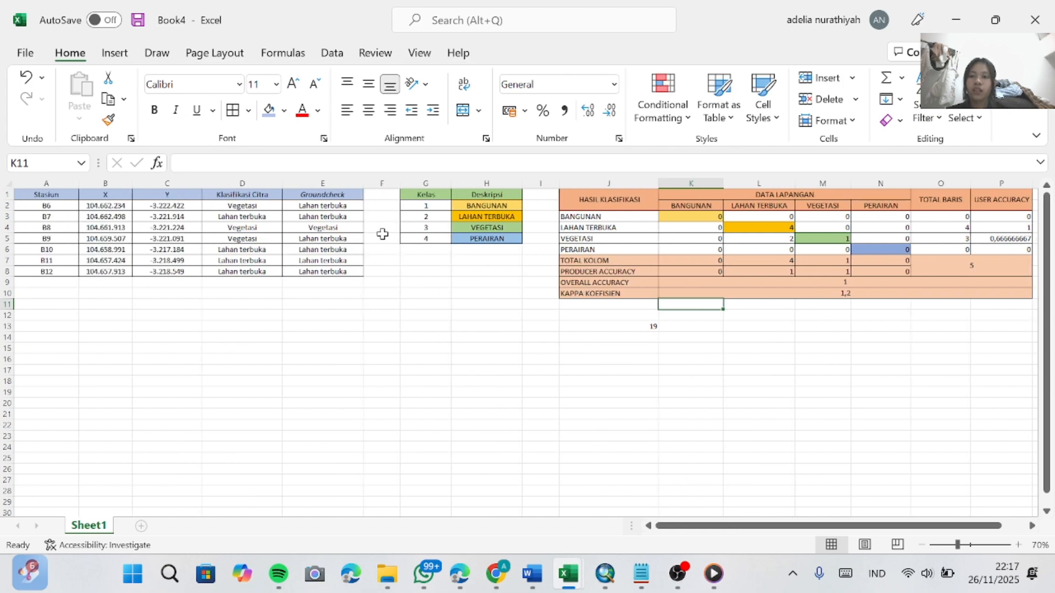
pyautogui.hscroll(3, 756, 403)
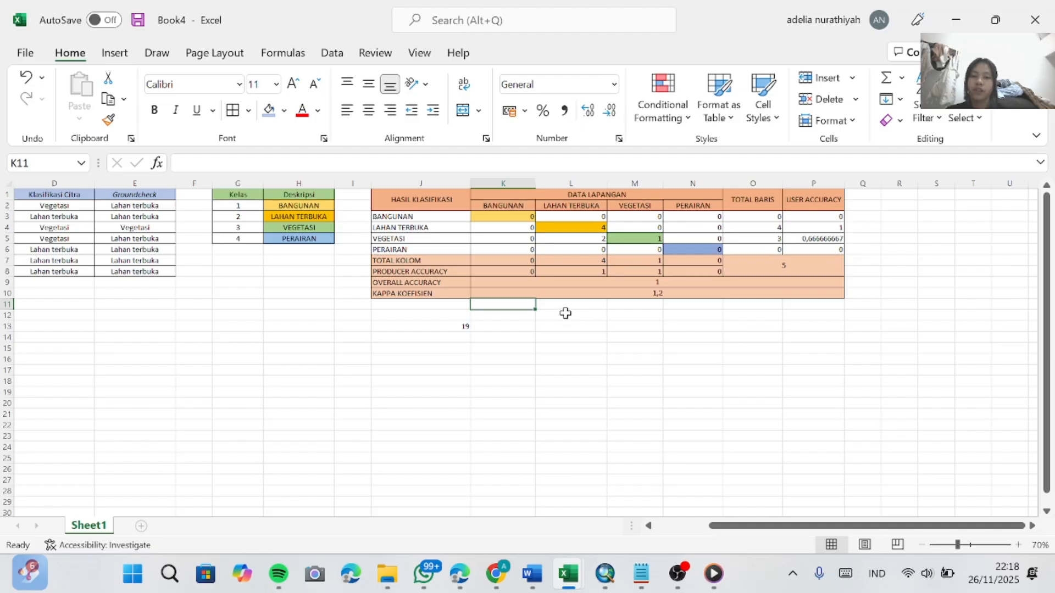
pyautogui.click(549, 294)
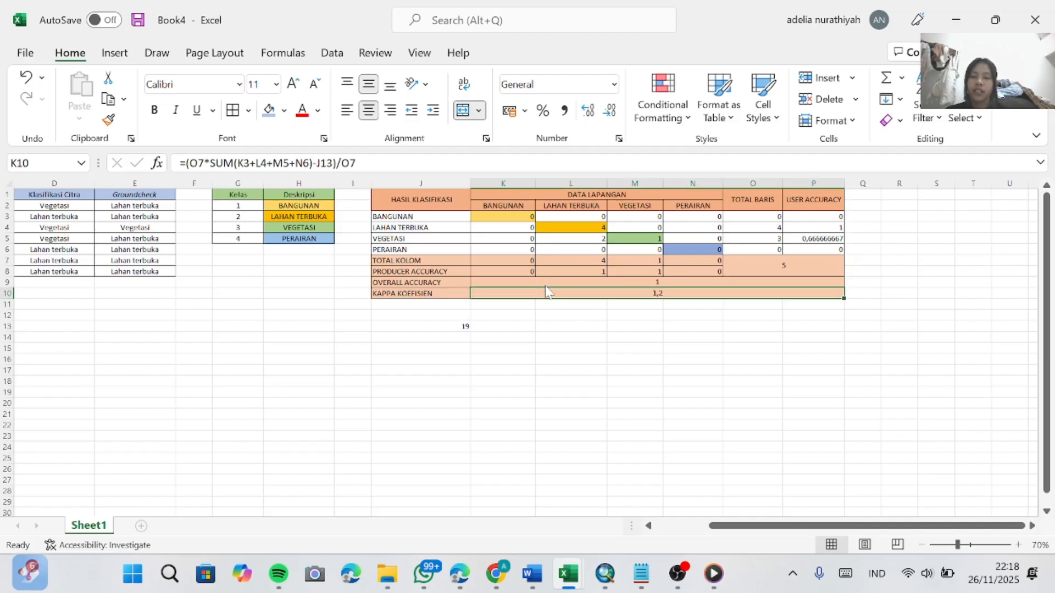